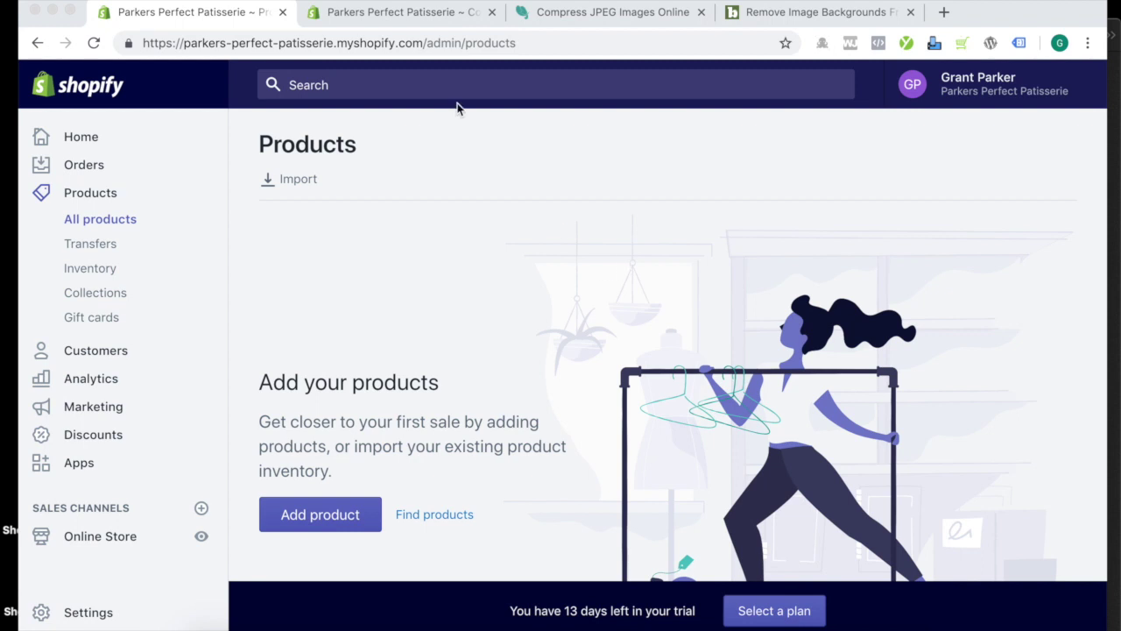
Check the store's existing collections and open a blank form for adding a new product
{"action": "left_click", "coordinate": [402, 16]}
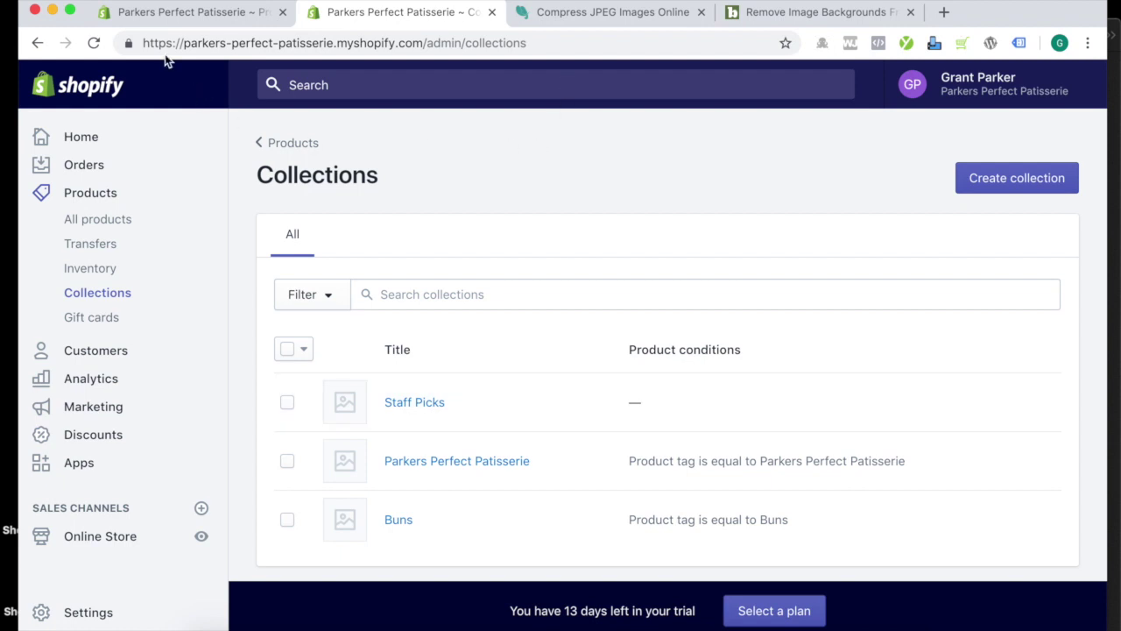
{"action": "left_click", "coordinate": [161, 16]}
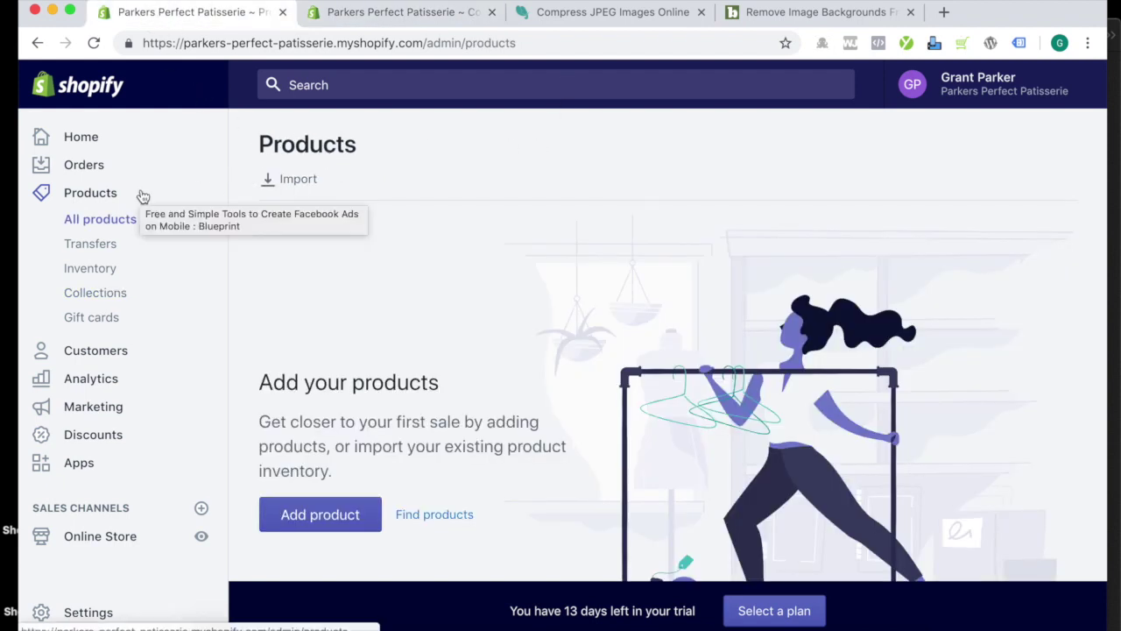
{"action": "scroll", "coordinate": [576, 286], "scroll_direction": "down", "scroll_amount": 1}
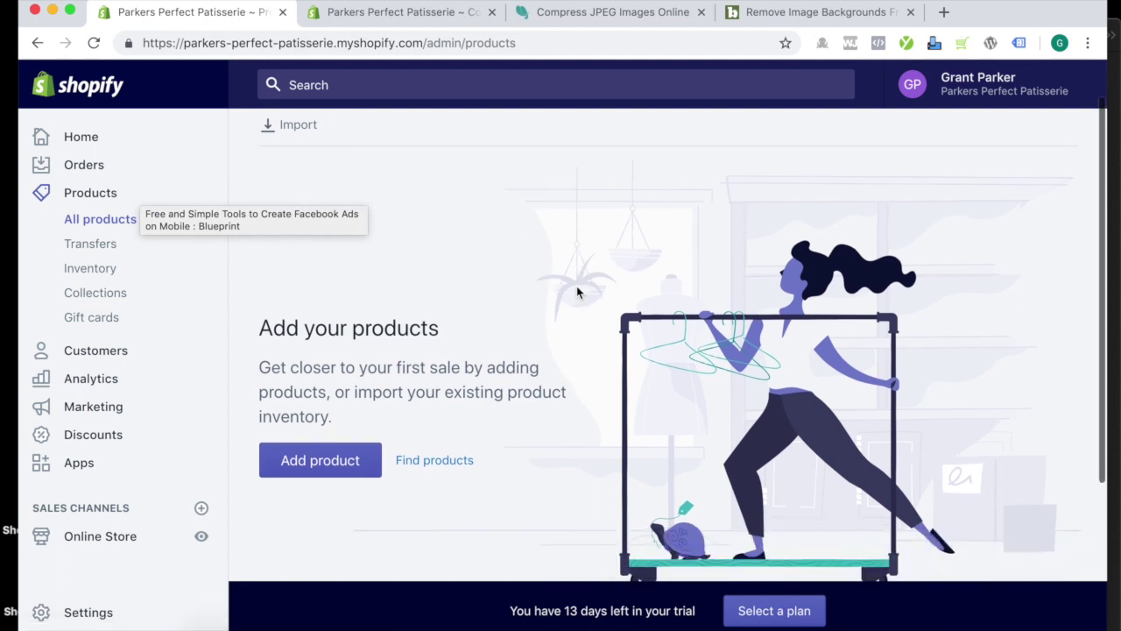
{"action": "left_click", "coordinate": [327, 458]}
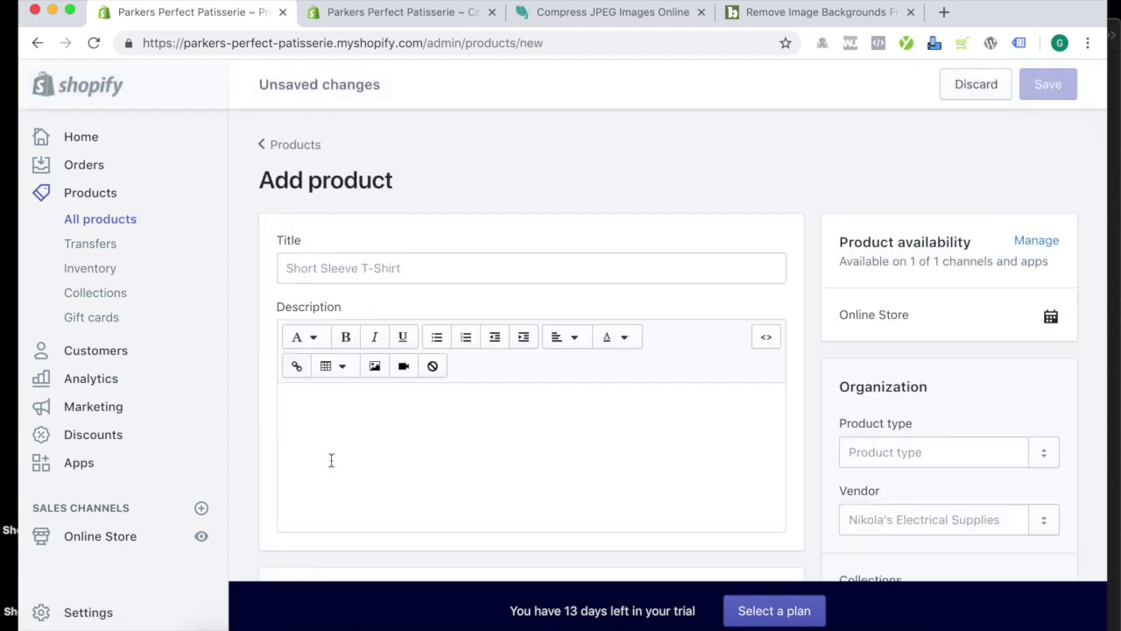
Set the new product's type to Buns
{"action": "scroll", "coordinate": [625, 306], "scroll_direction": "down", "scroll_amount": 1}
{"action": "scroll", "coordinate": [621, 295], "scroll_direction": "up", "scroll_amount": 1}
{"action": "scroll", "coordinate": [723, 199], "scroll_direction": "down", "scroll_amount": 5}
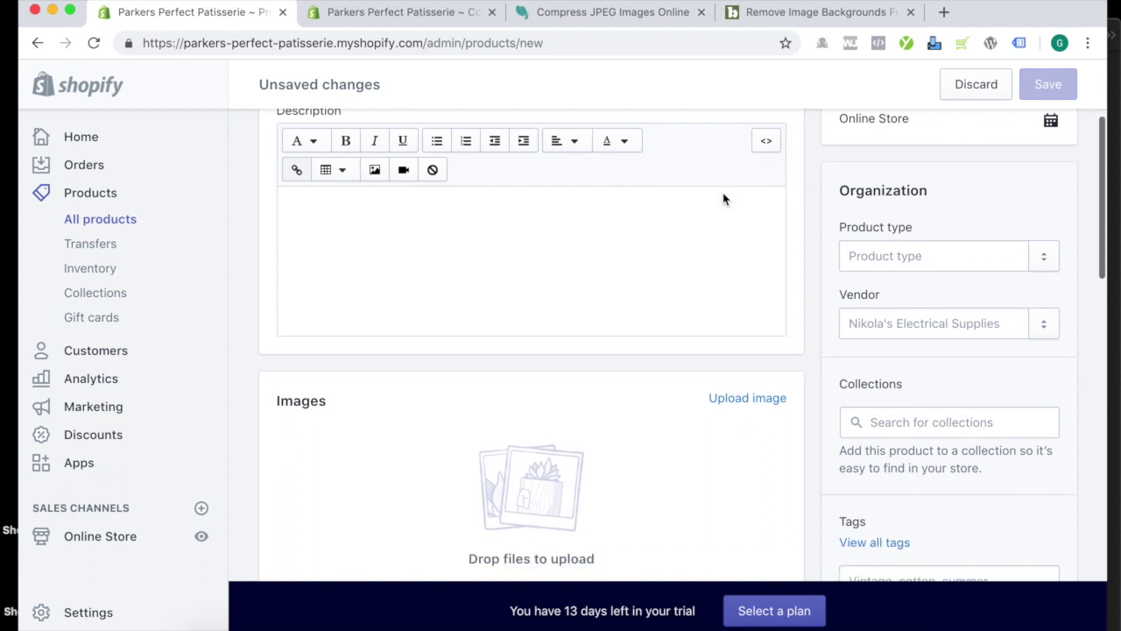
{"action": "scroll", "coordinate": [721, 196], "scroll_direction": "down", "scroll_amount": 2}
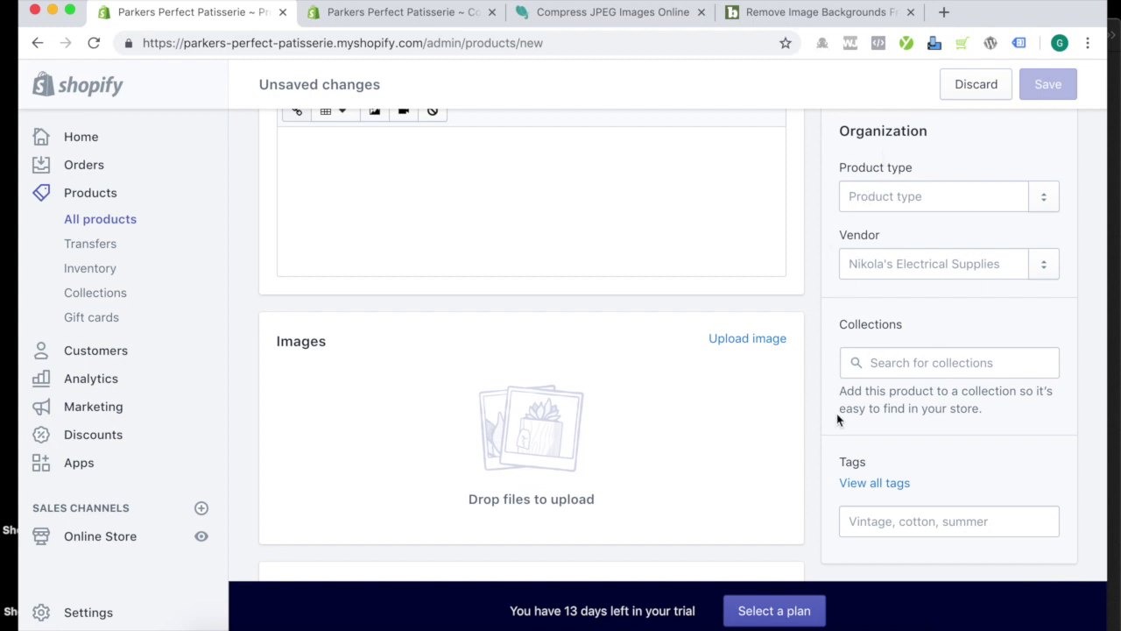
{"action": "scroll", "coordinate": [836, 421], "scroll_direction": "up", "scroll_amount": 5}
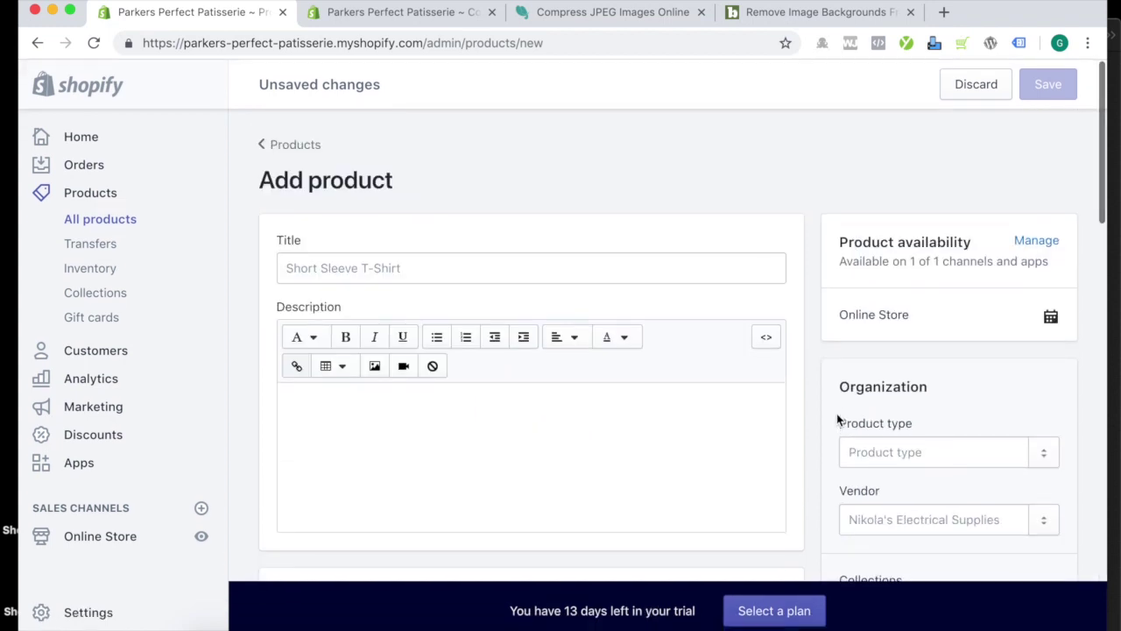
{"action": "left_click", "coordinate": [898, 457]}
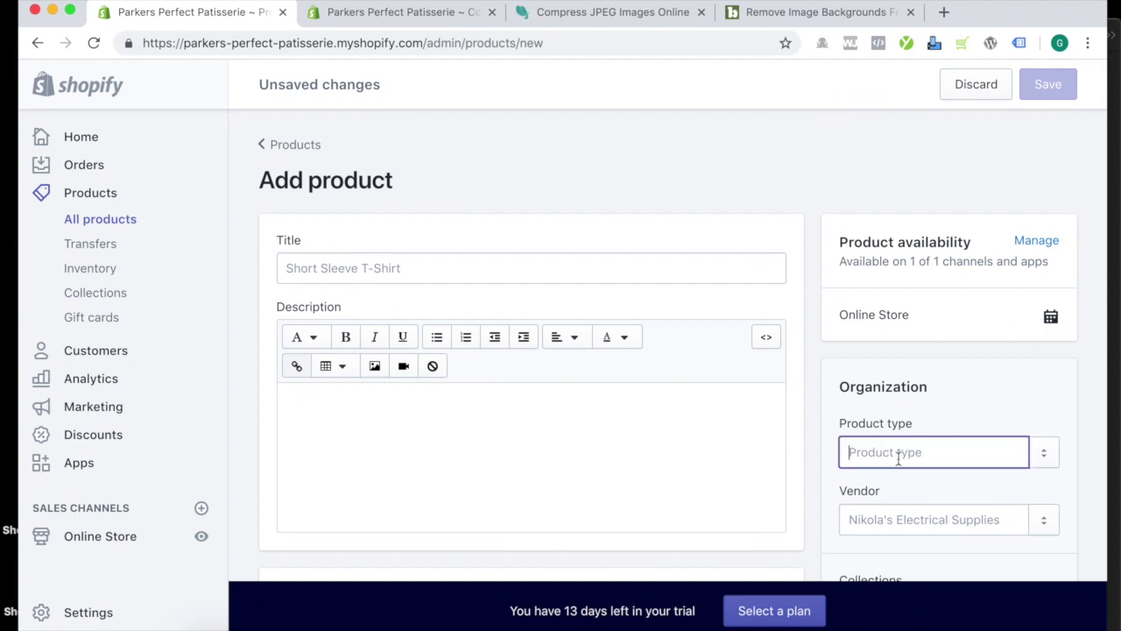
{"action": "type", "text": "Bun"}
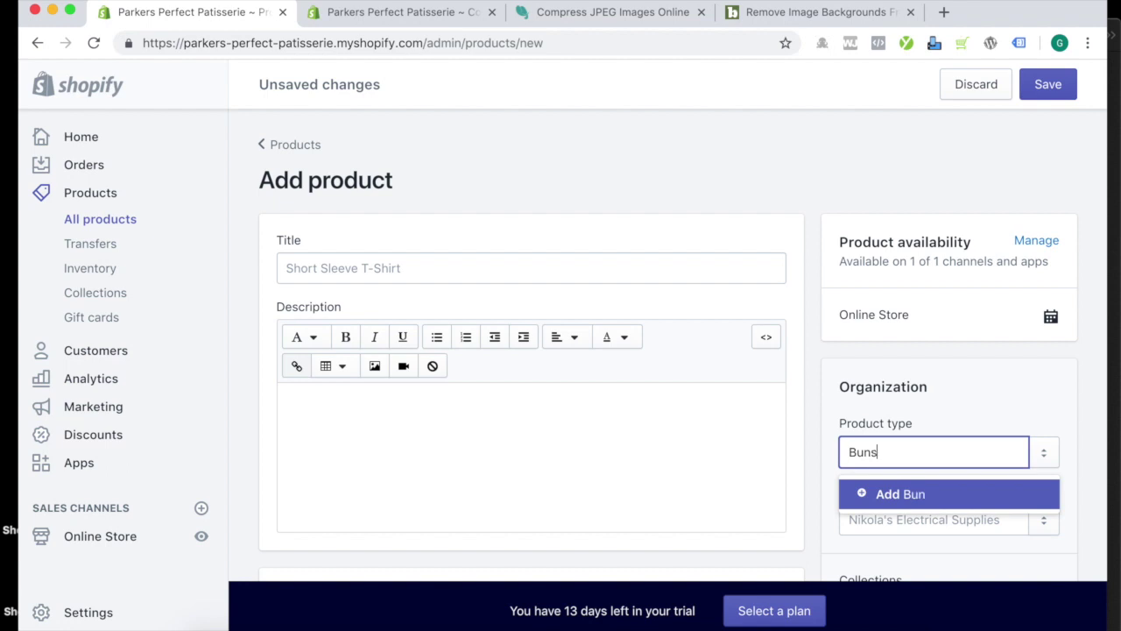
{"action": "type", "text": "s"}
{"action": "left_click", "coordinate": [929, 490]}
Switch to the Mini Bun product note, copy the vendor name, and set the product's vendor to Parkers Perfect Patisserie
{"action": "scroll", "coordinate": [930, 487], "scroll_direction": "down", "scroll_amount": 3}
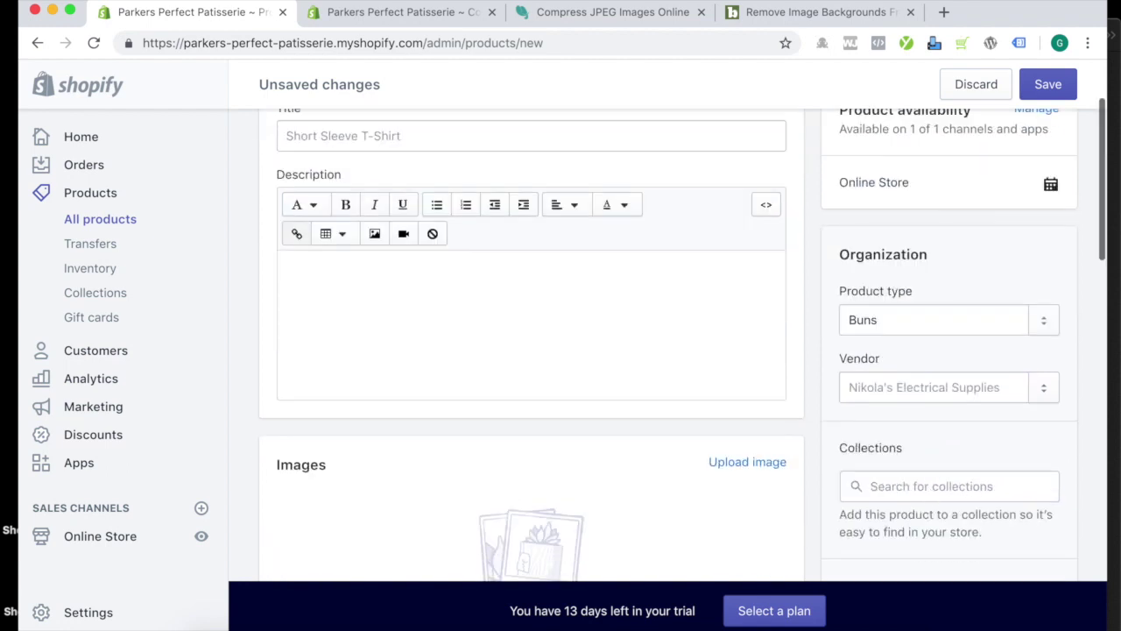
{"action": "key", "text": "super+Tab"}
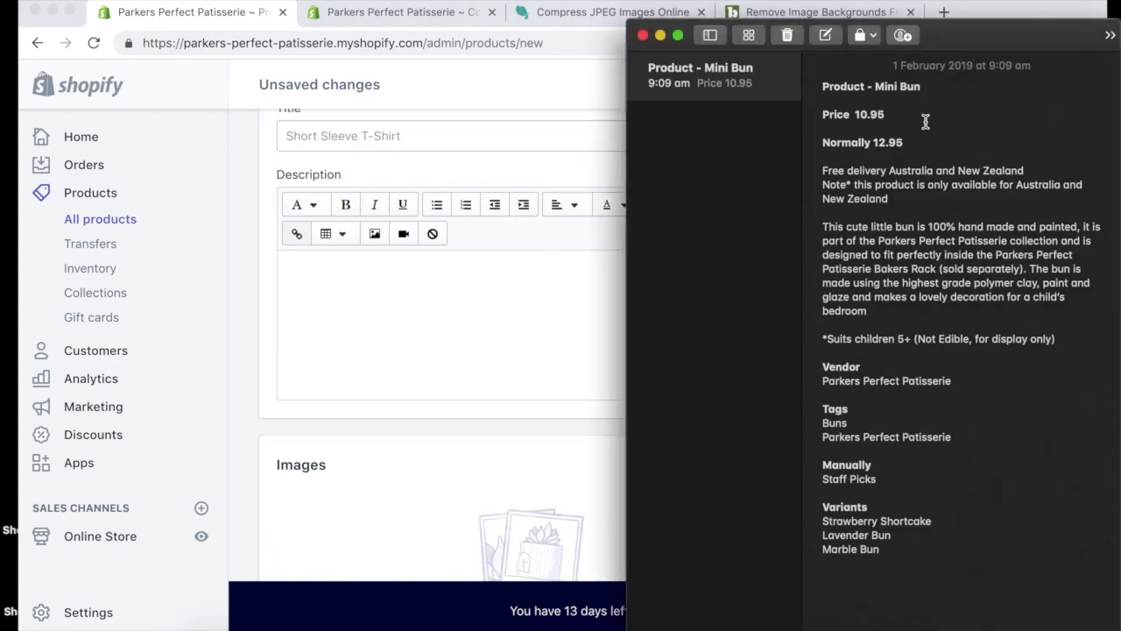
{"action": "left_click_drag", "start_coordinate": [926, 88], "coordinate": [873, 84]}
{"action": "left_click", "coordinate": [863, 388]}
{"action": "left_click", "coordinate": [563, 332]}
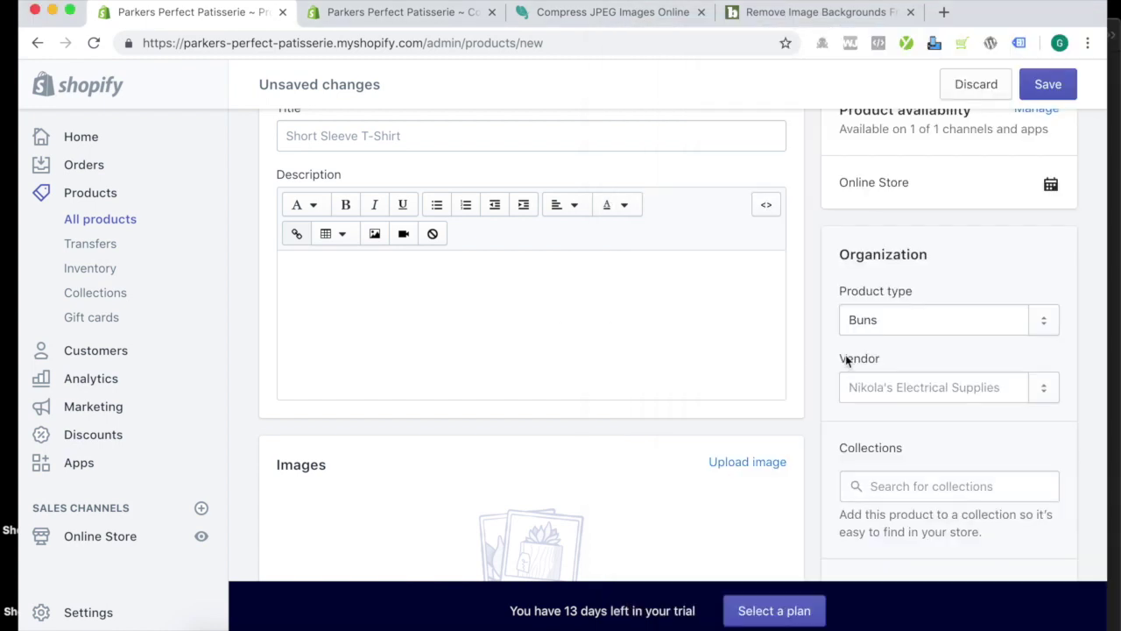
{"action": "key", "text": "super+Tab"}
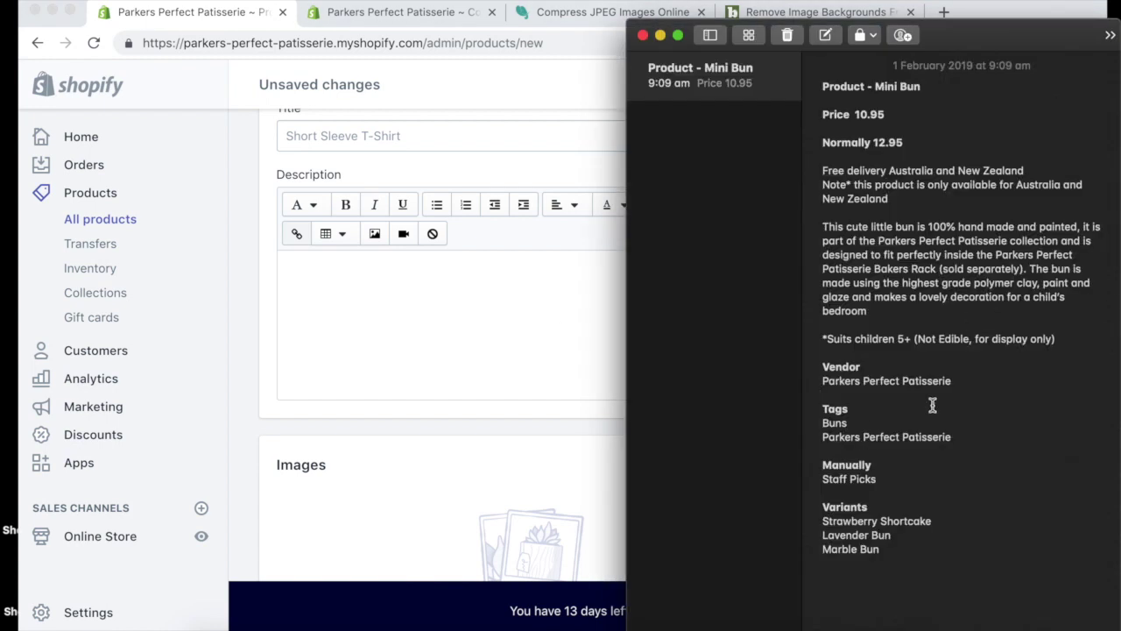
{"action": "left_click", "coordinate": [954, 381]}
{"action": "left_click_drag", "start_coordinate": [954, 381], "coordinate": [814, 381]}
{"action": "key", "text": "super+c"}
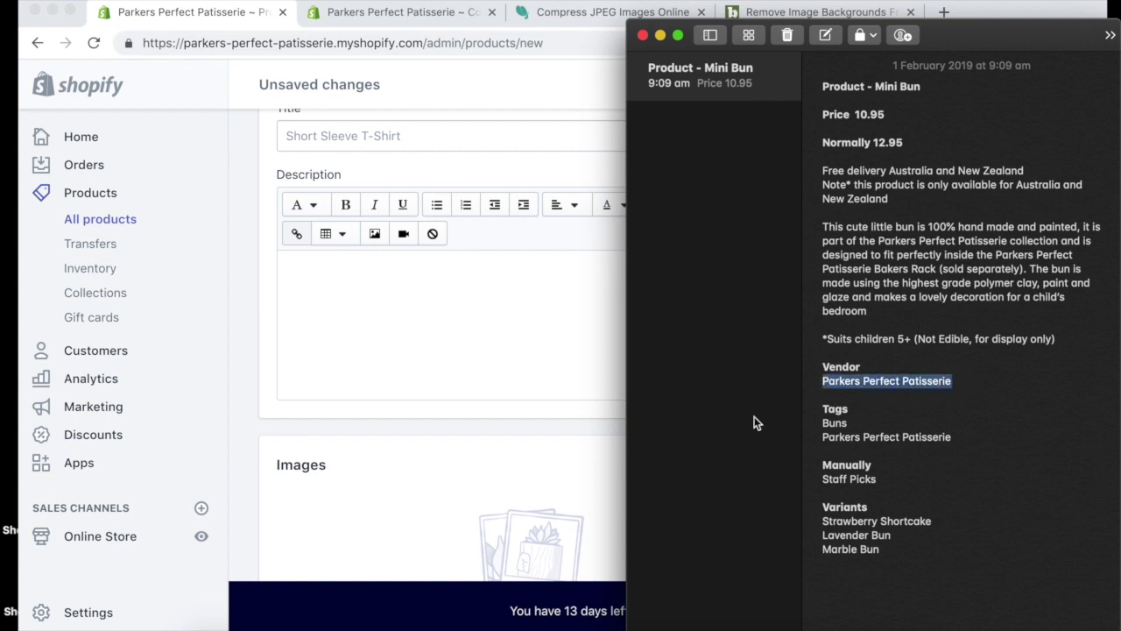
{"action": "left_click", "coordinate": [563, 456]}
{"action": "left_click", "coordinate": [938, 383]}
{"action": "key", "text": "super+v"}
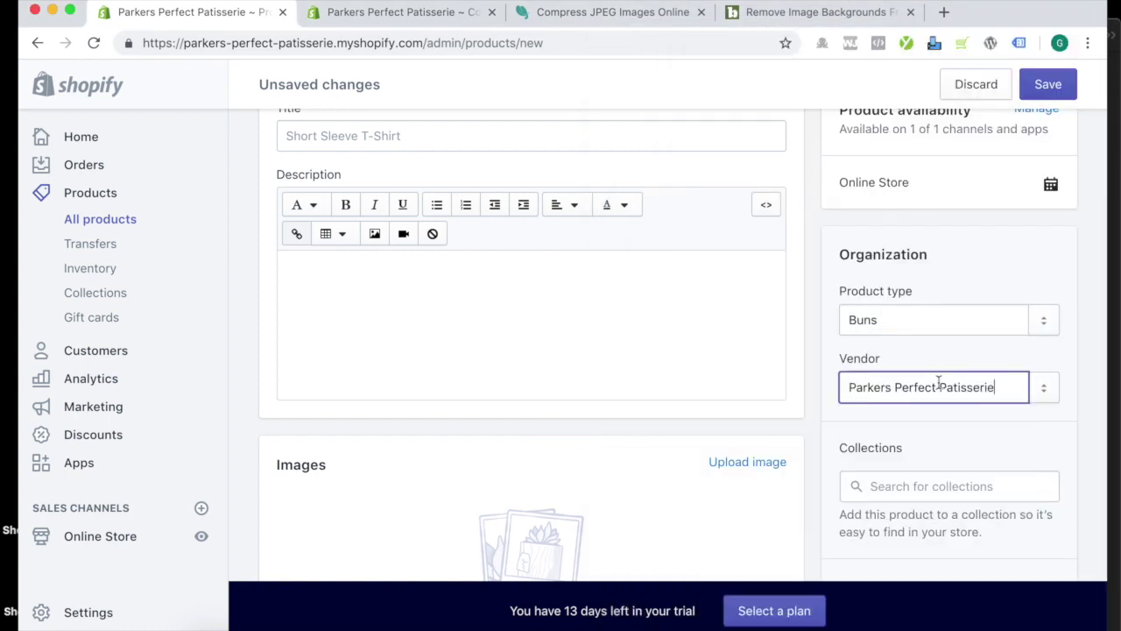
{"action": "left_click", "coordinate": [942, 427]}
Add the product to the Staff Picks collection
{"action": "scroll", "coordinate": [942, 429], "scroll_direction": "down", "scroll_amount": 3}
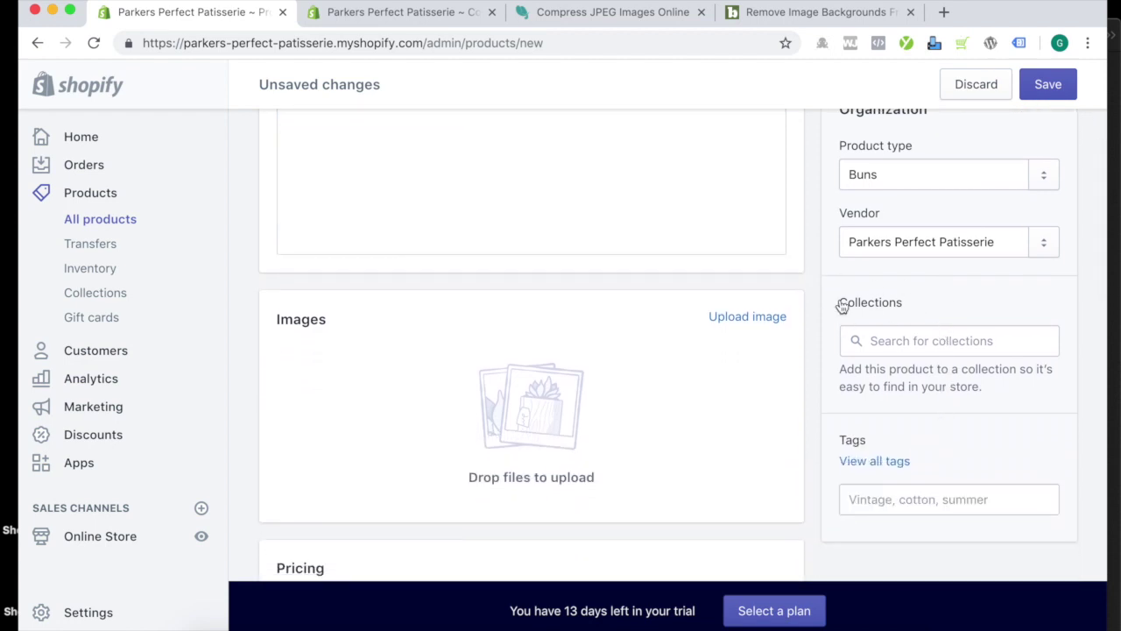
{"action": "left_click", "coordinate": [905, 335]}
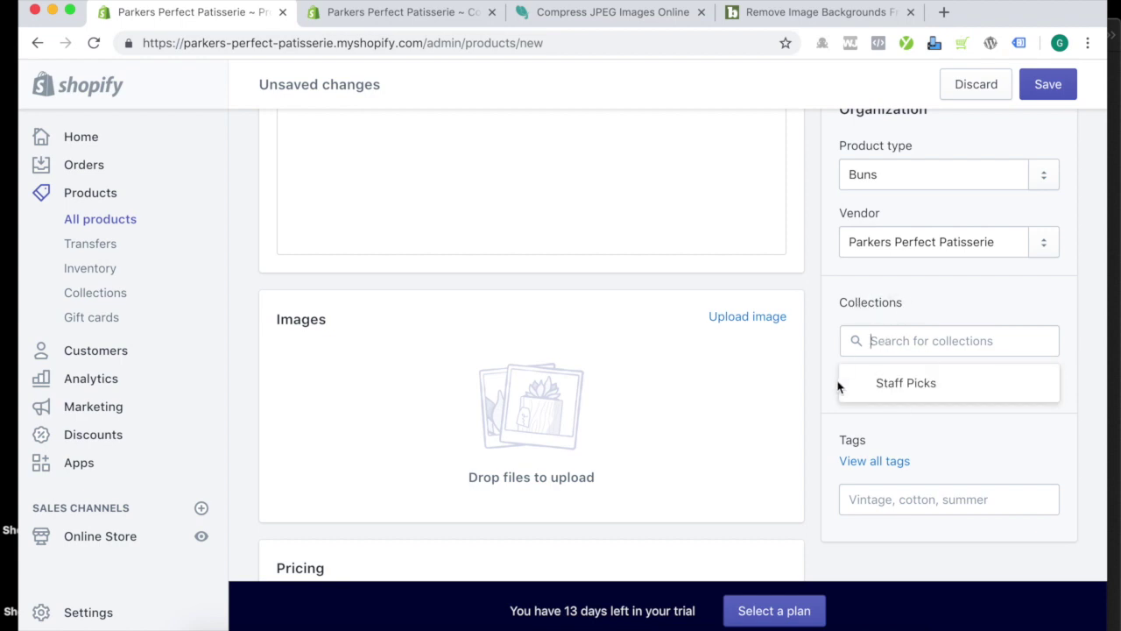
{"action": "left_click", "coordinate": [915, 391]}
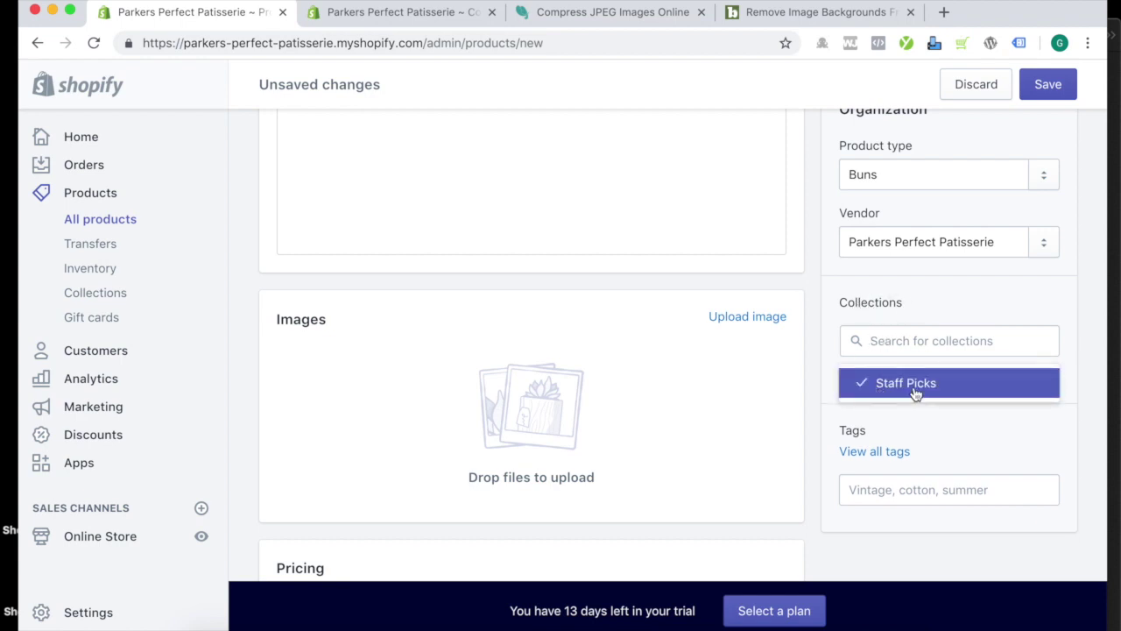
{"action": "left_click", "coordinate": [811, 341]}
Copy Buns from the tags listed in the product note and add it as a product tag
{"action": "scroll", "coordinate": [881, 333], "scroll_direction": "down", "scroll_amount": 3}
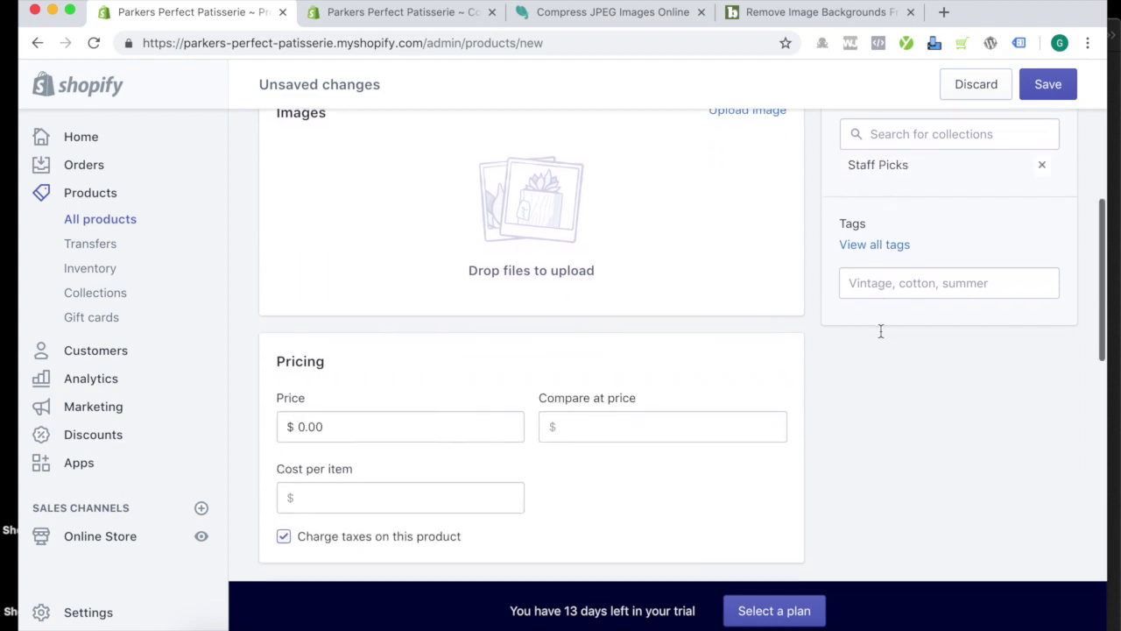
{"action": "left_click", "coordinate": [1116, 311]}
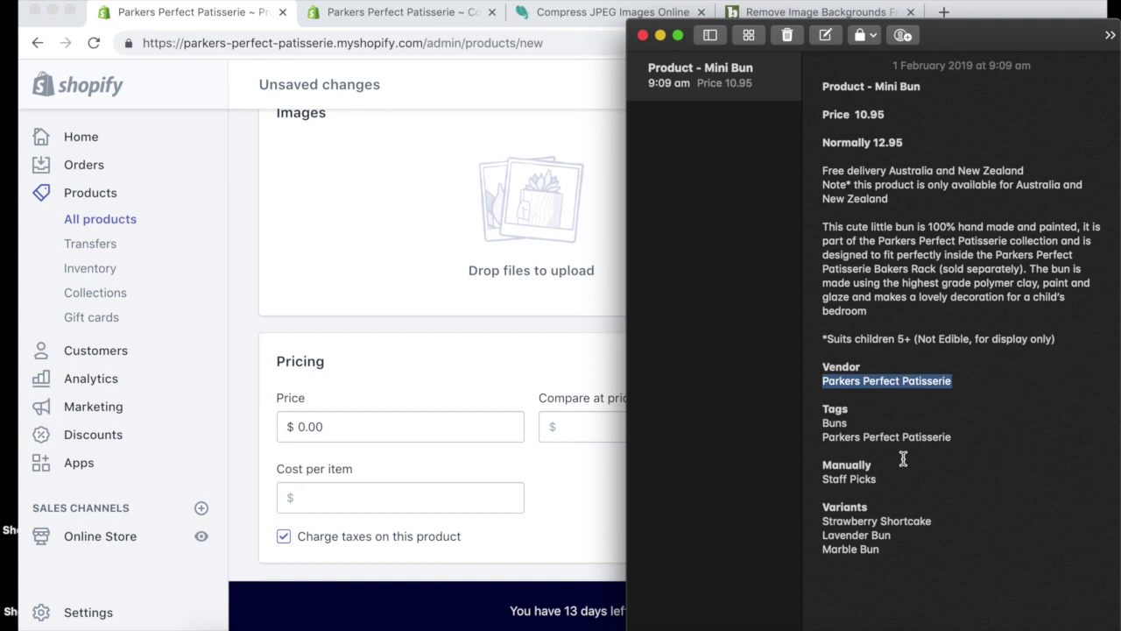
{"action": "left_click_drag", "start_coordinate": [857, 423], "coordinate": [813, 423]}
{"action": "key", "text": "super+c"}
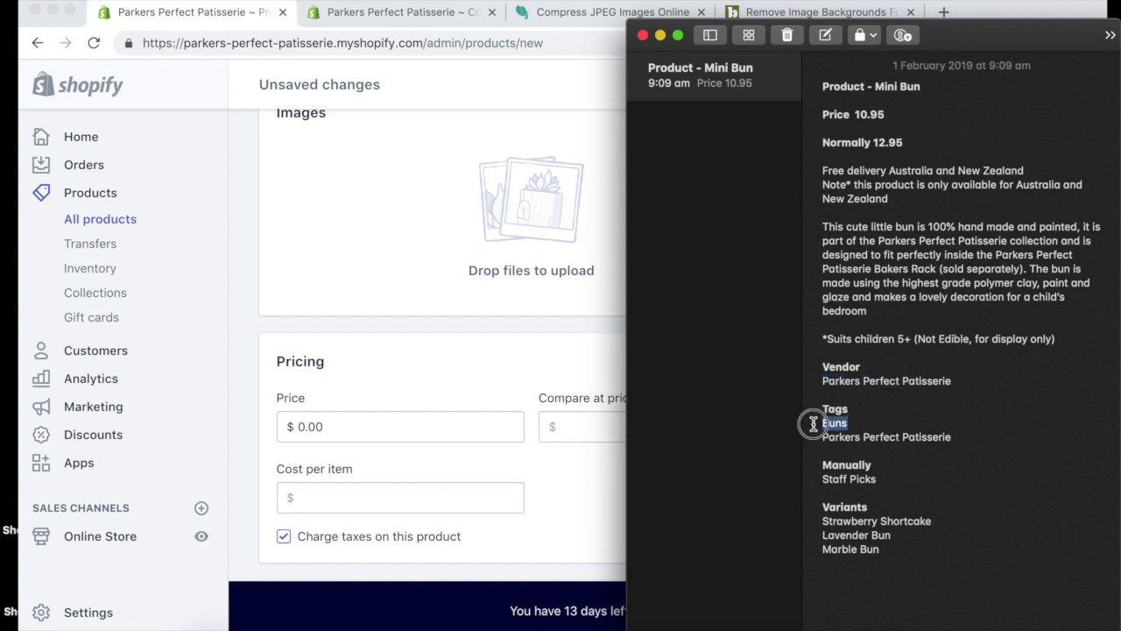
{"action": "left_click", "coordinate": [601, 346]}
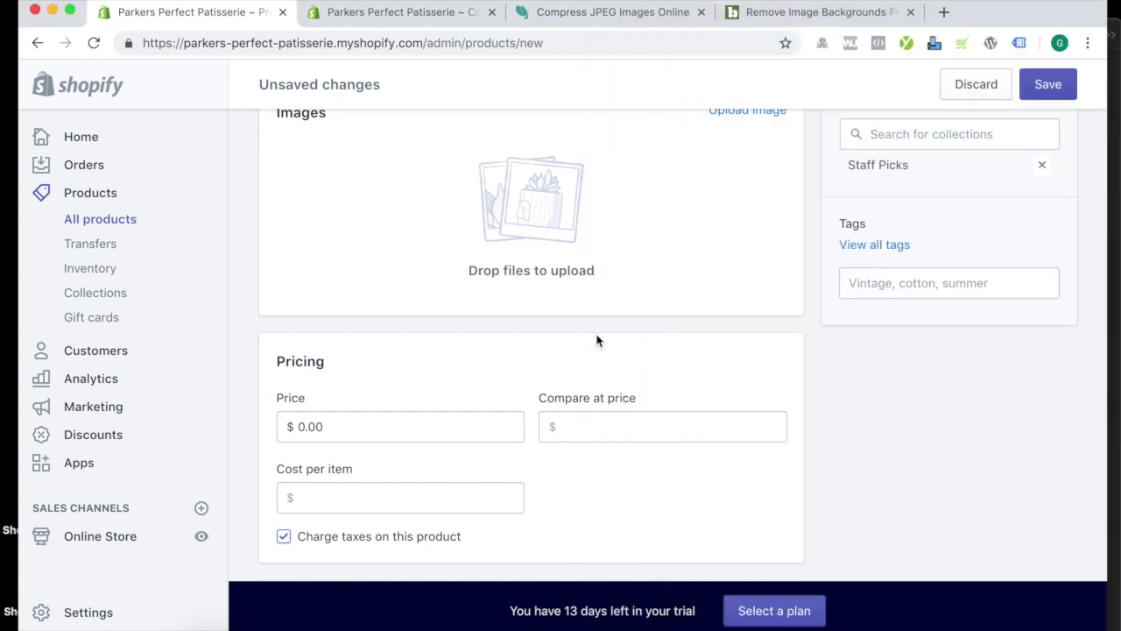
{"action": "left_click", "coordinate": [894, 277]}
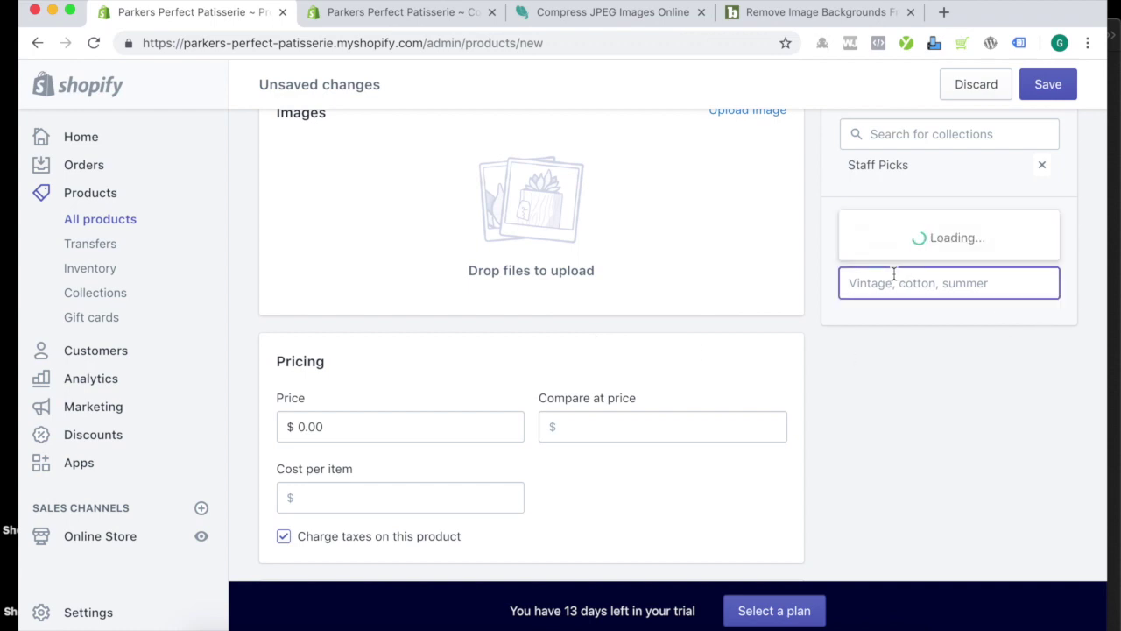
{"action": "key", "text": "super+v"}
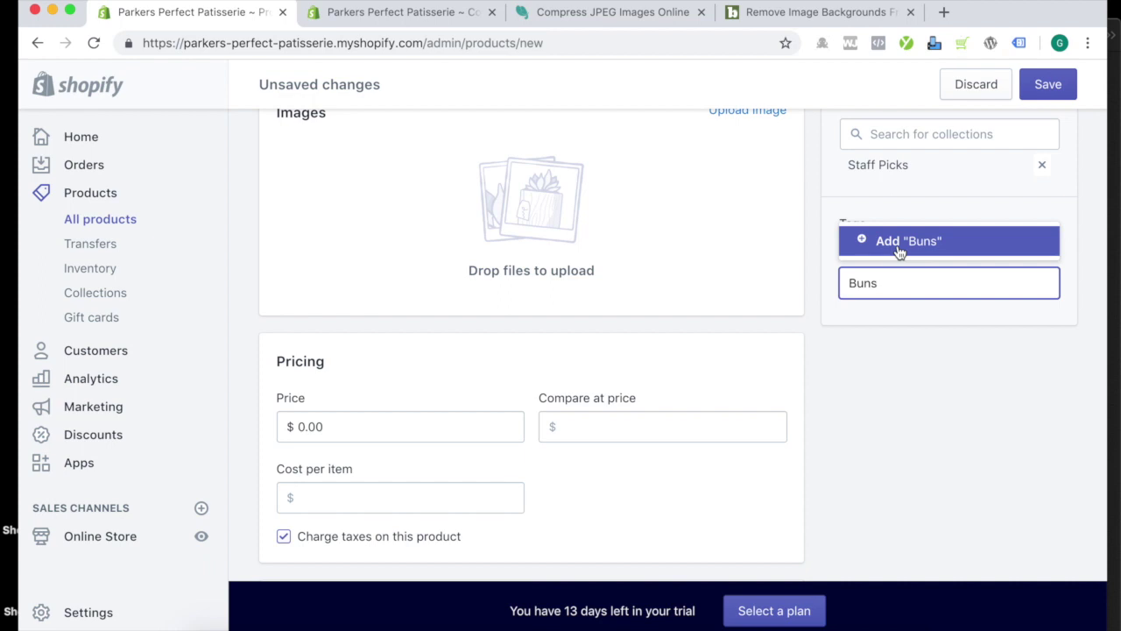
{"action": "key", "text": "Return"}
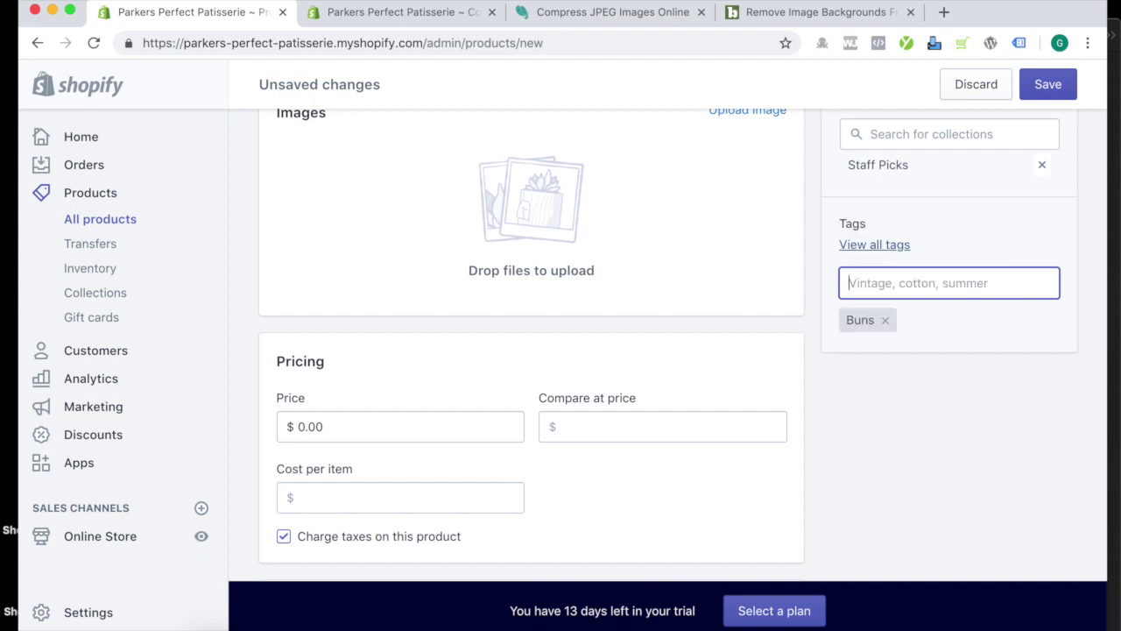
Copy Parkers Perfect Patisserie from the note's tags and add it as a second product tag
{"action": "left_click", "coordinate": [1116, 350]}
{"action": "left_click_drag", "start_coordinate": [956, 442], "coordinate": [820, 436]}
{"action": "key", "text": "super+c"}
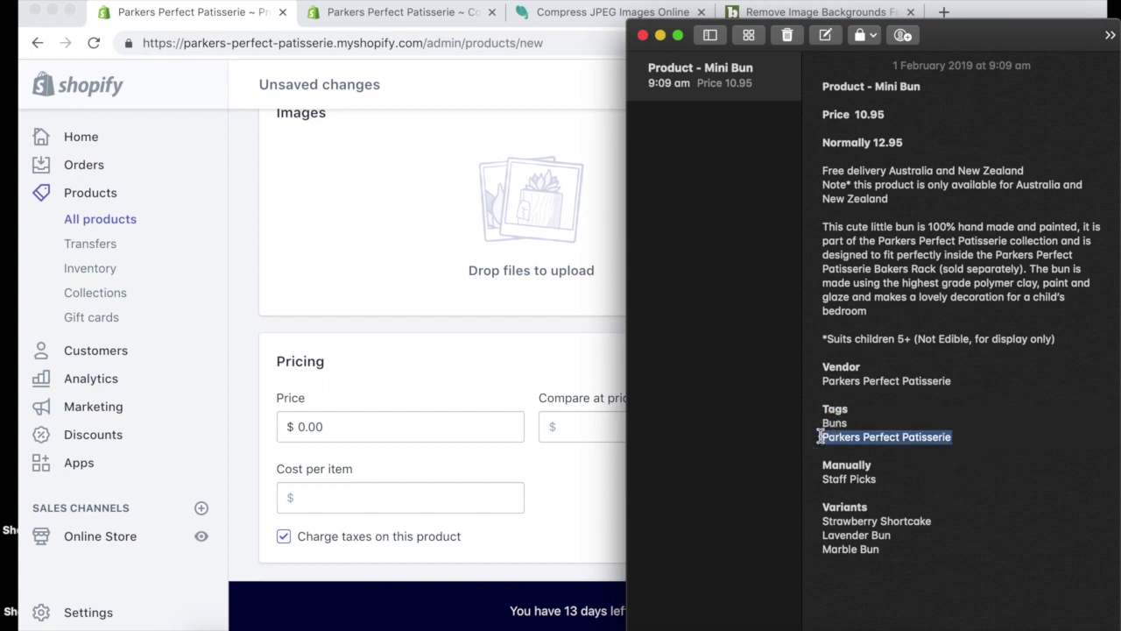
{"action": "left_click", "coordinate": [582, 354]}
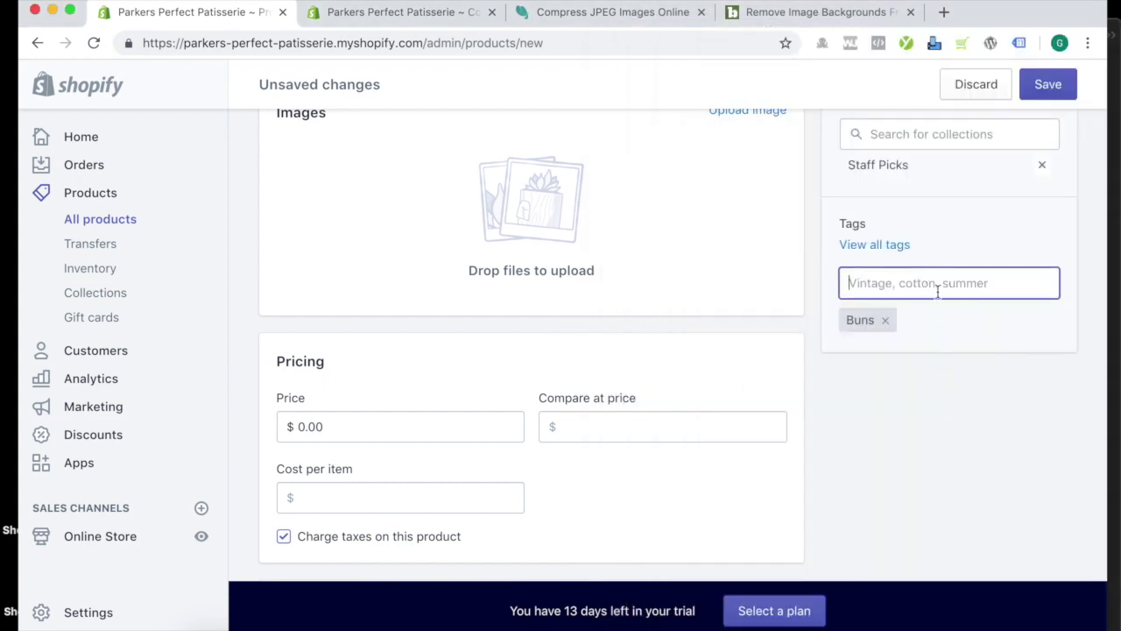
{"action": "key", "text": "super+v"}
{"action": "left_click", "coordinate": [931, 237]}
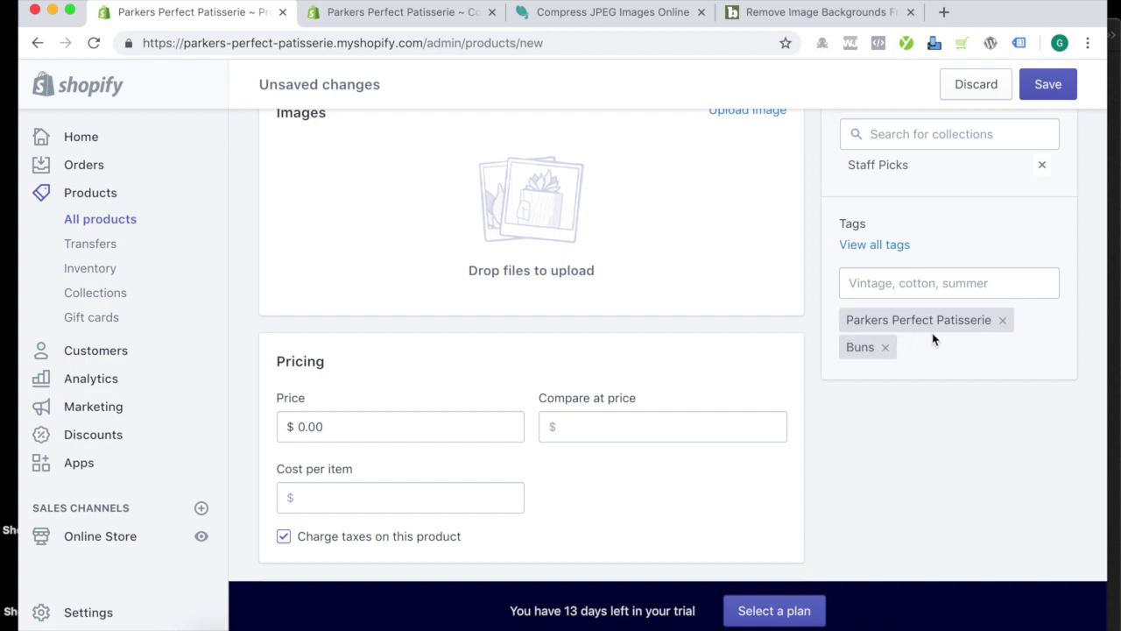
Copy Mini Bun from the product note and enter it as the product's title
{"action": "scroll", "coordinate": [908, 256], "scroll_direction": "up", "scroll_amount": 3}
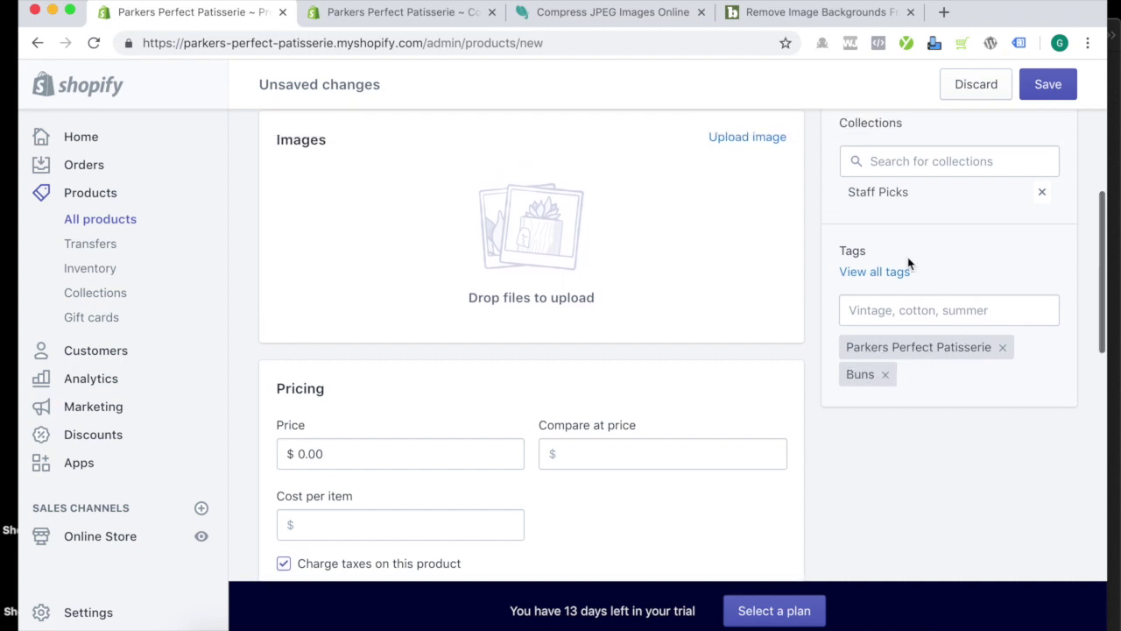
{"action": "scroll", "coordinate": [880, 279], "scroll_direction": "up", "scroll_amount": 8}
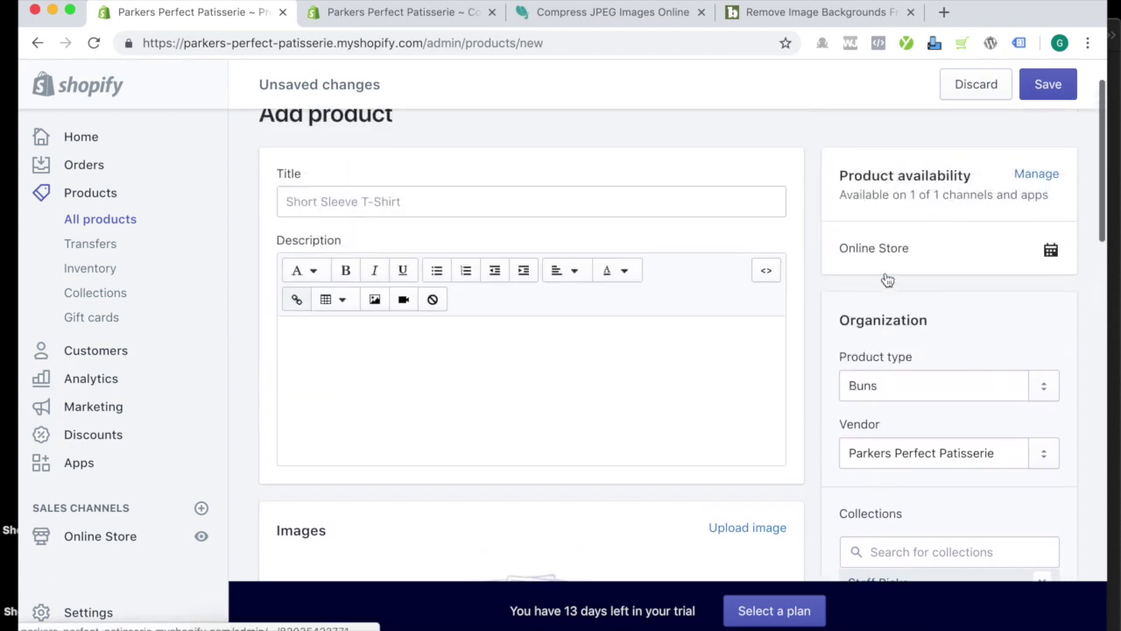
{"action": "scroll", "coordinate": [893, 364], "scroll_direction": "up", "scroll_amount": 2}
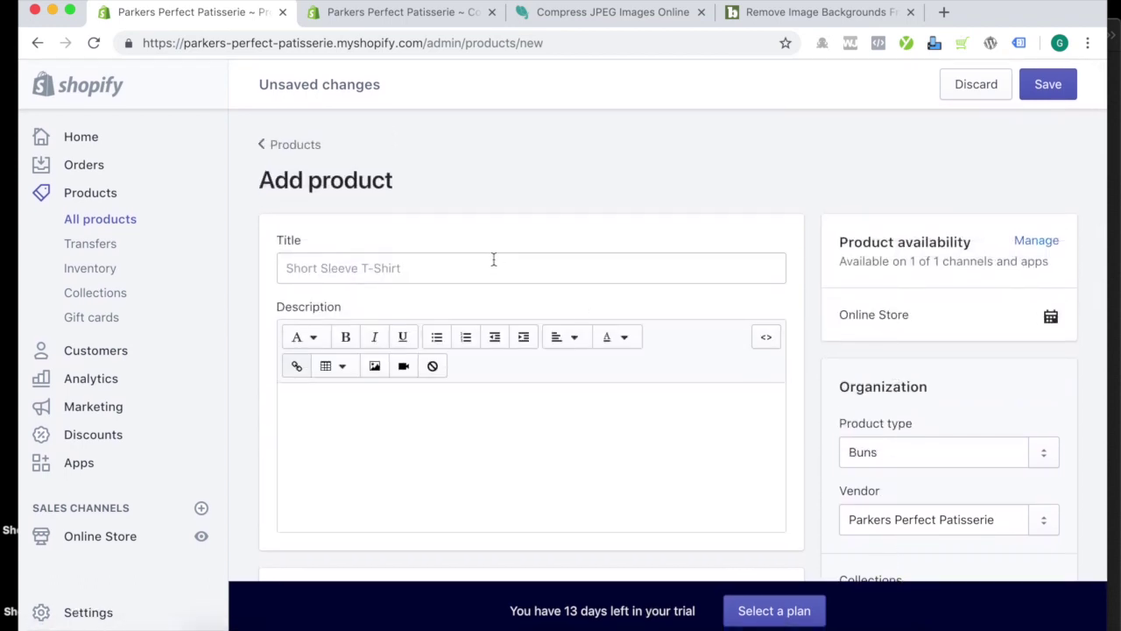
{"action": "scroll", "coordinate": [494, 257], "scroll_direction": "up", "scroll_amount": 1}
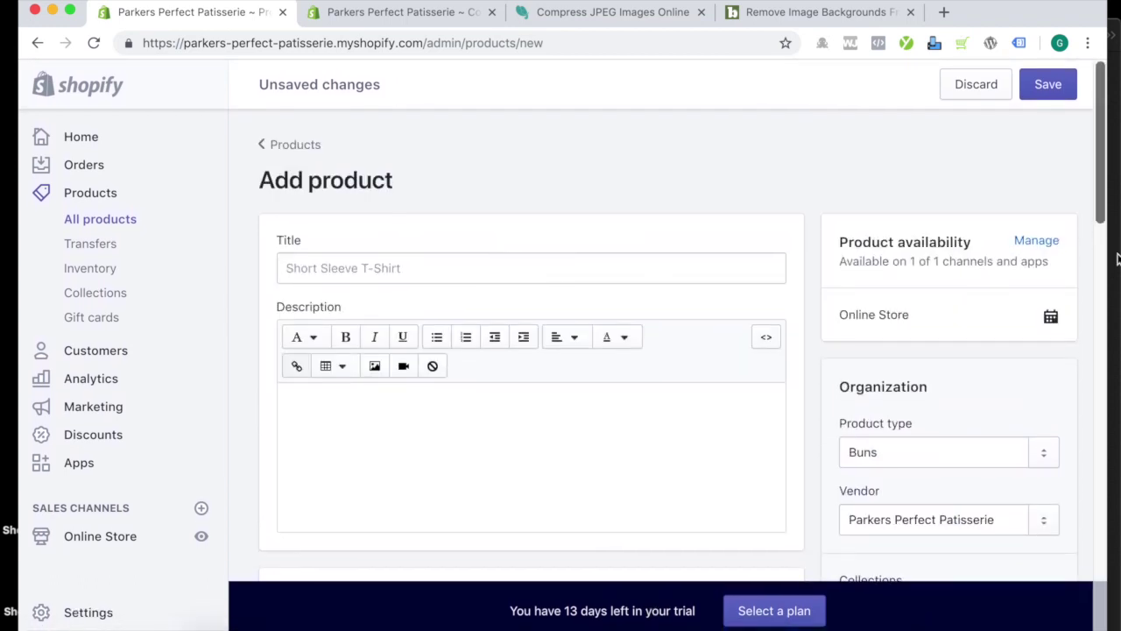
{"action": "left_click", "coordinate": [1117, 266]}
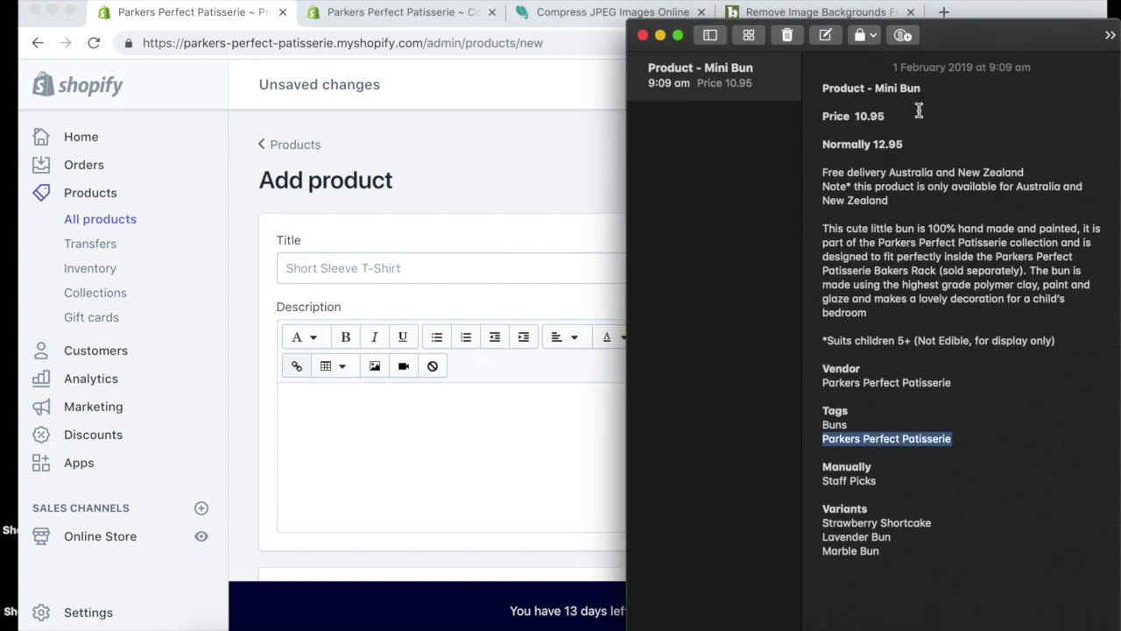
{"action": "left_click_drag", "start_coordinate": [921, 87], "coordinate": [874, 86]}
{"action": "key", "text": "super+c"}
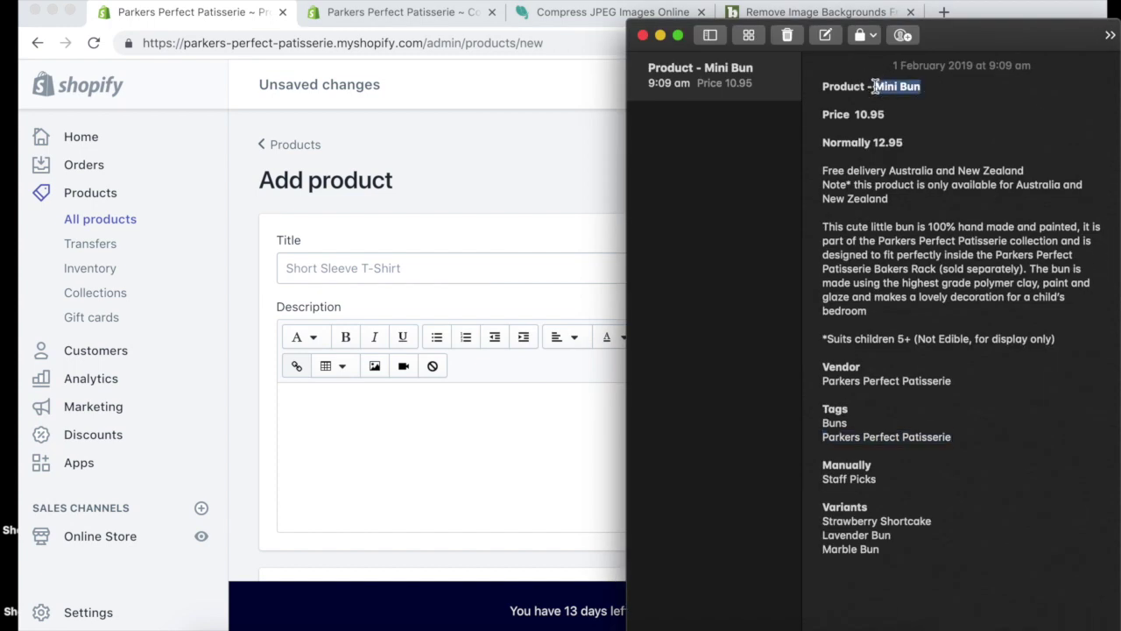
{"action": "left_click", "coordinate": [416, 293]}
{"action": "left_click", "coordinate": [421, 268]}
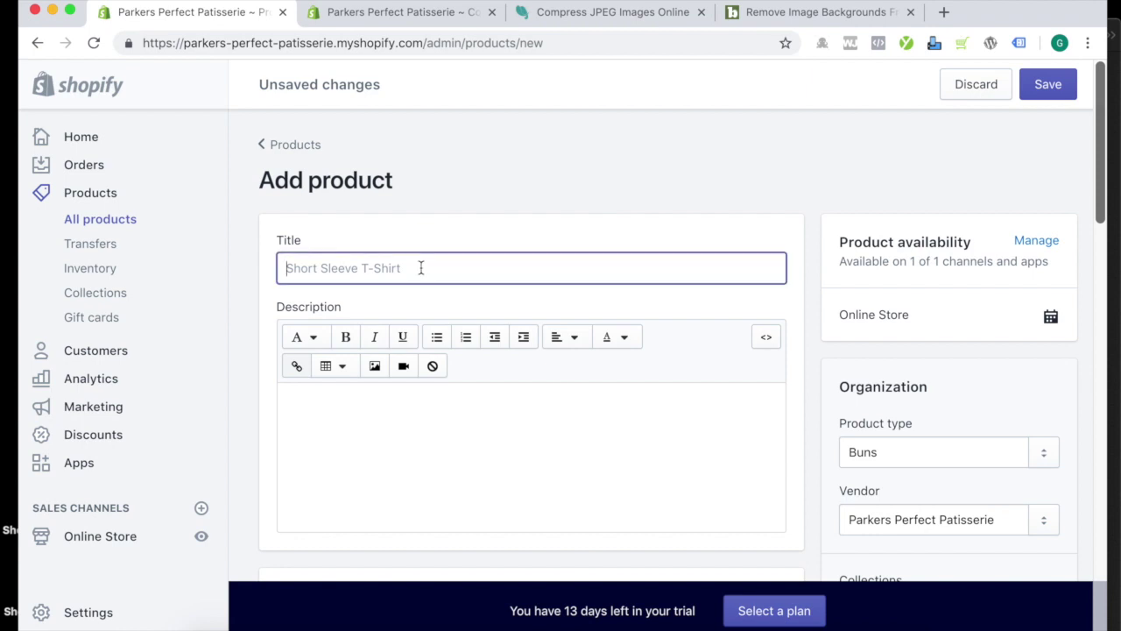
{"action": "key", "text": "super+v"}
Copy the note's text from the free delivery line through the children 5+ line and insert it as the product description
{"action": "left_click", "coordinate": [434, 478]}
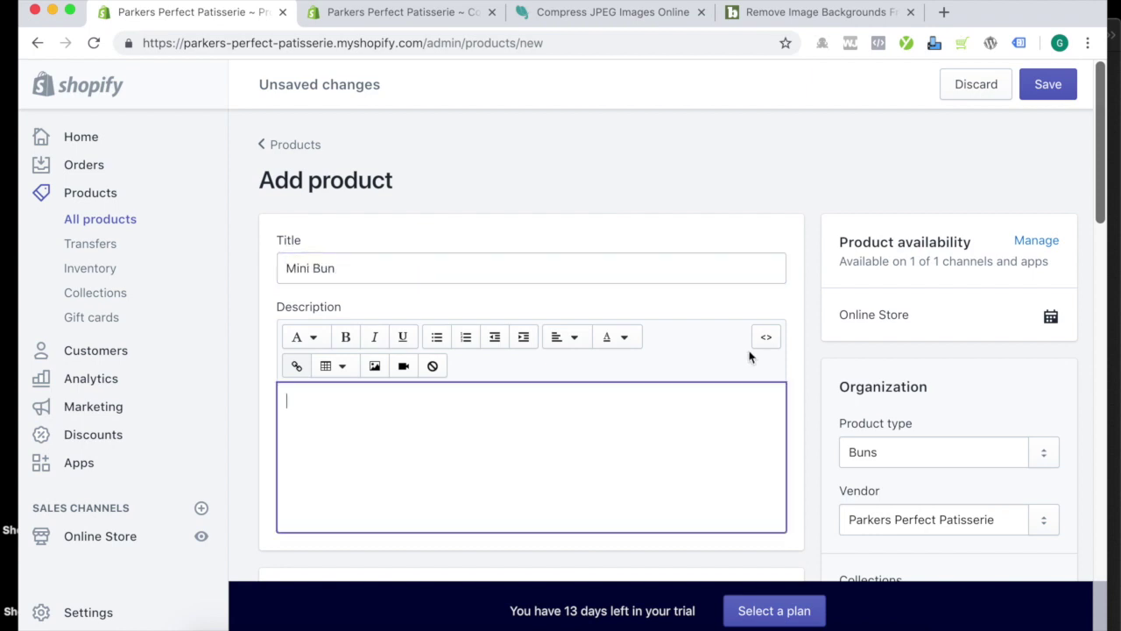
{"action": "left_click", "coordinate": [1112, 200]}
{"action": "left_click_drag", "start_coordinate": [1058, 340], "coordinate": [821, 228]}
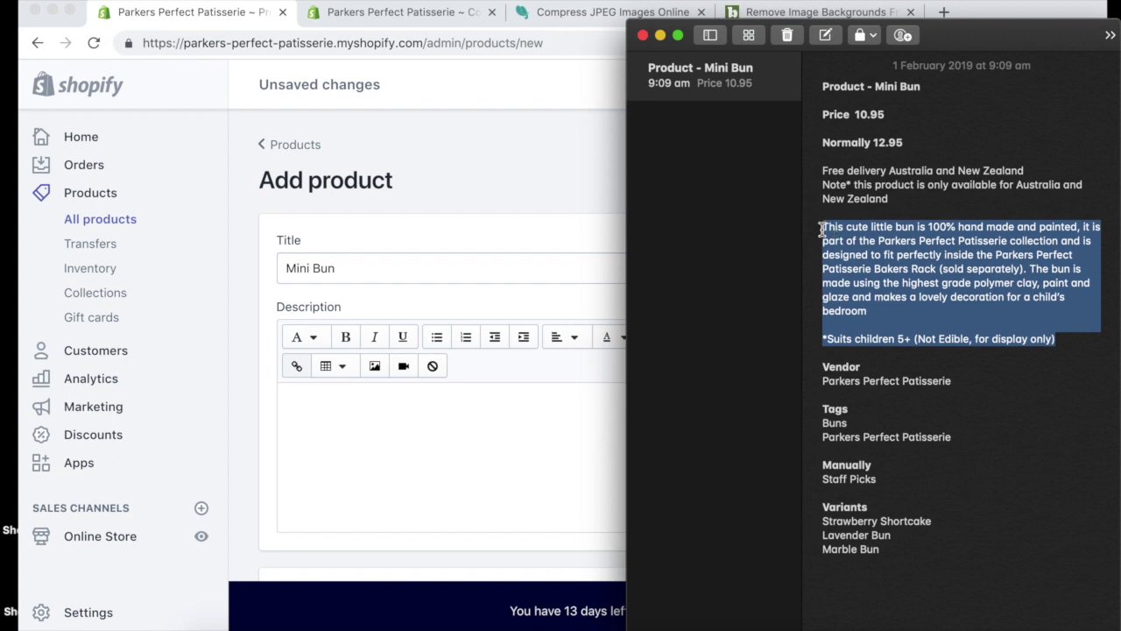
{"action": "left_click", "coordinate": [824, 230]}
{"action": "left_click_drag", "start_coordinate": [1060, 340], "coordinate": [822, 173]}
{"action": "key", "text": "super+c"}
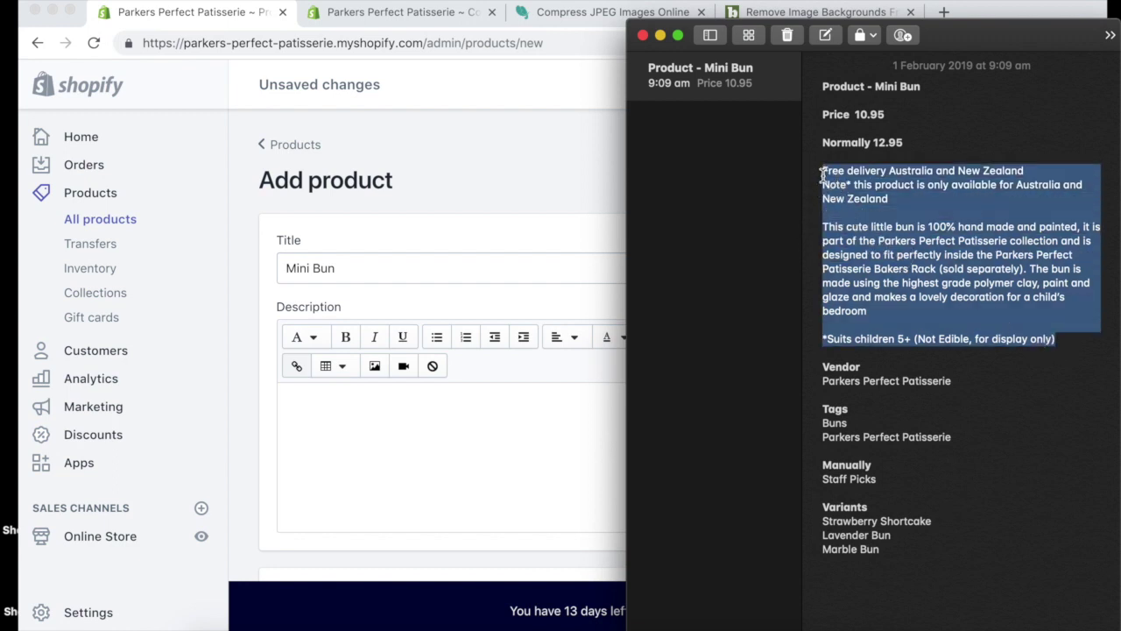
{"action": "left_click", "coordinate": [435, 410]}
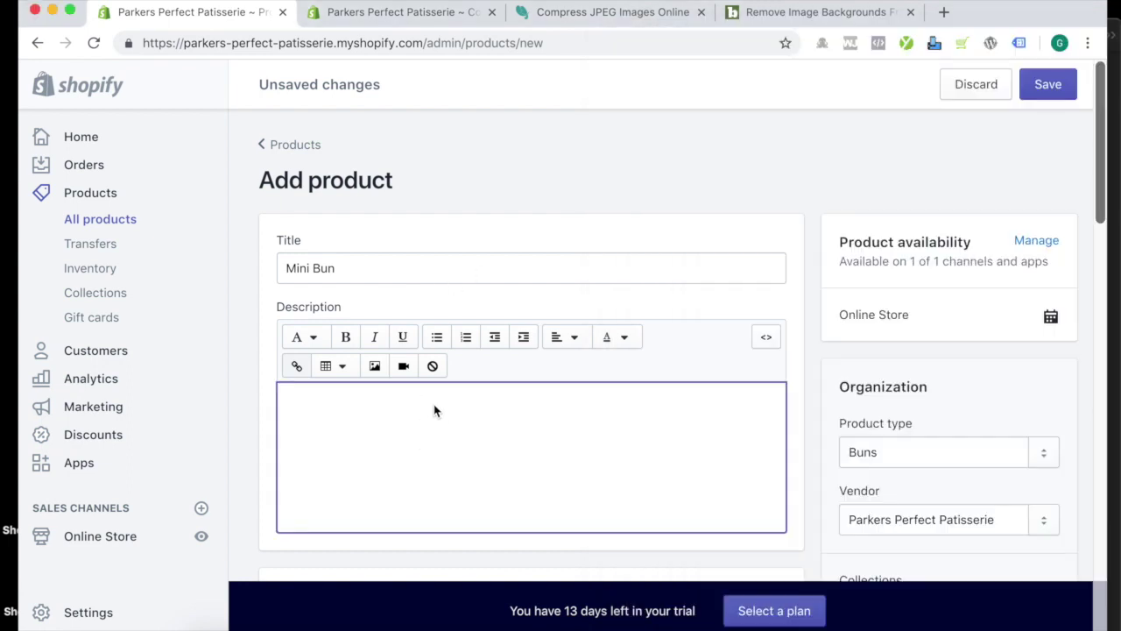
{"action": "key", "text": "super+v"}
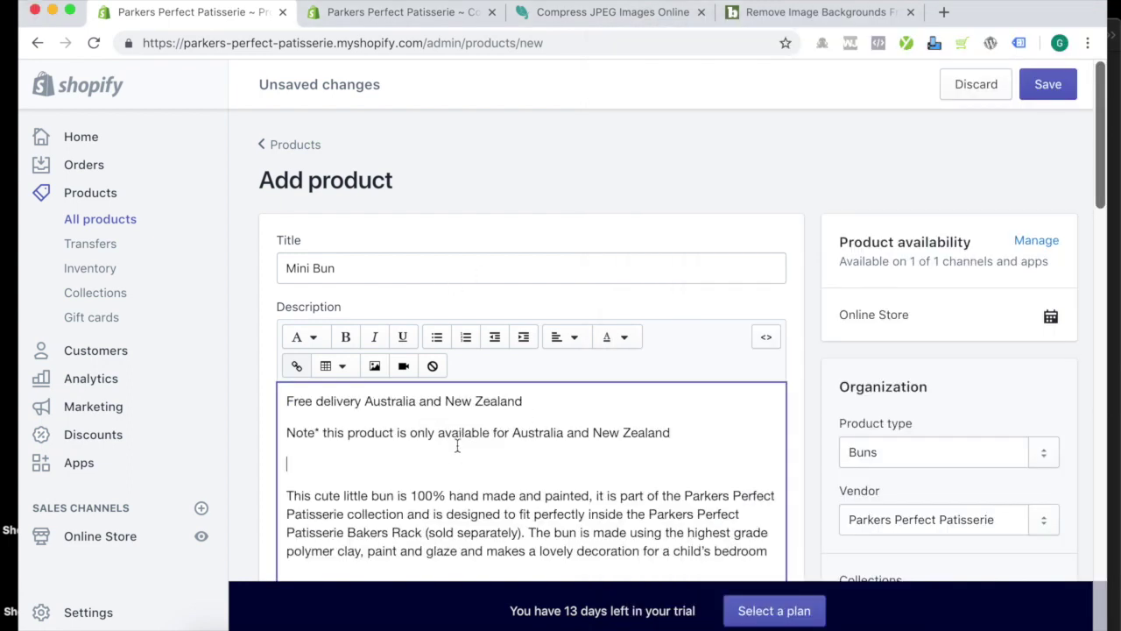
Remove the blank line above the main description paragraph and join the Note* line to the free delivery line with a hyphen
{"action": "key", "text": "BackSpace"}
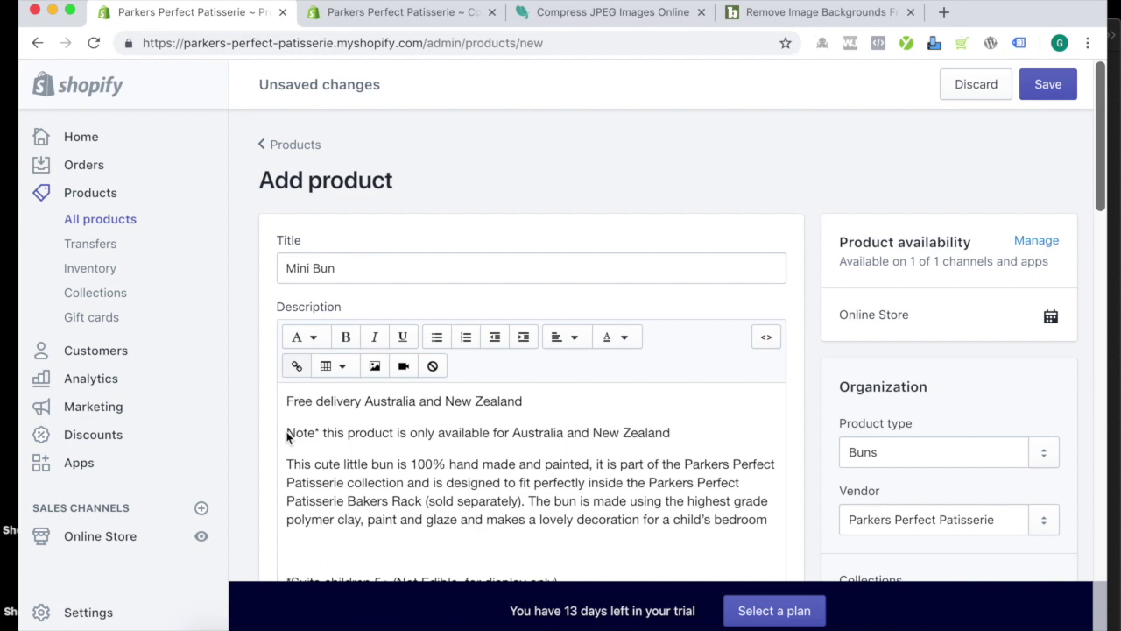
{"action": "left_click", "coordinate": [286, 432]}
{"action": "left_click", "coordinate": [287, 432]}
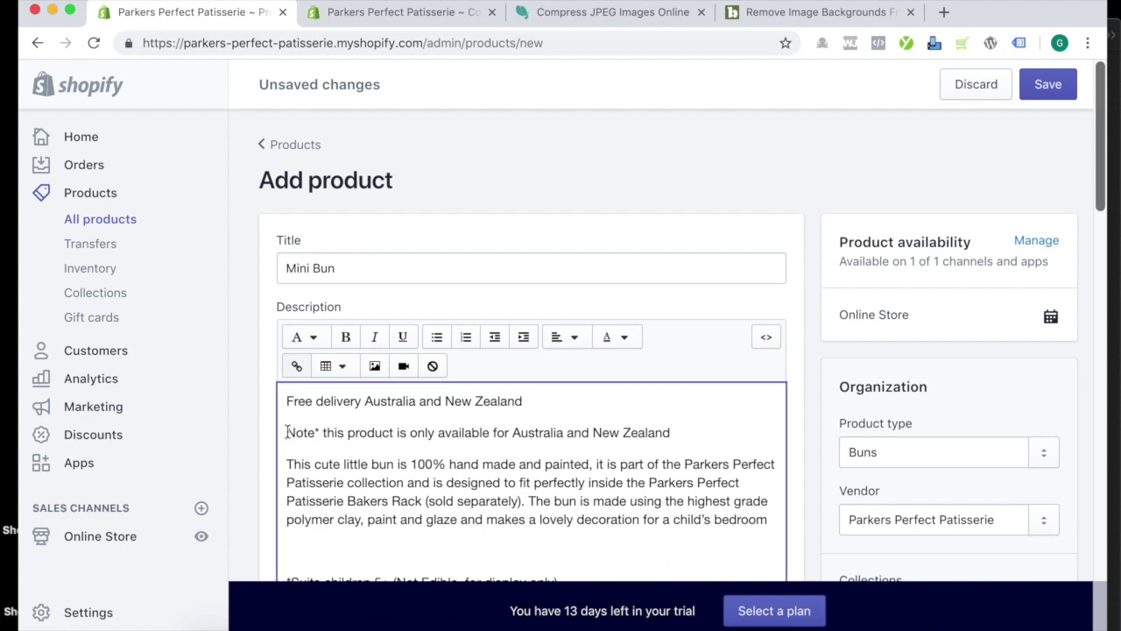
{"action": "key", "text": "BackSpace"}
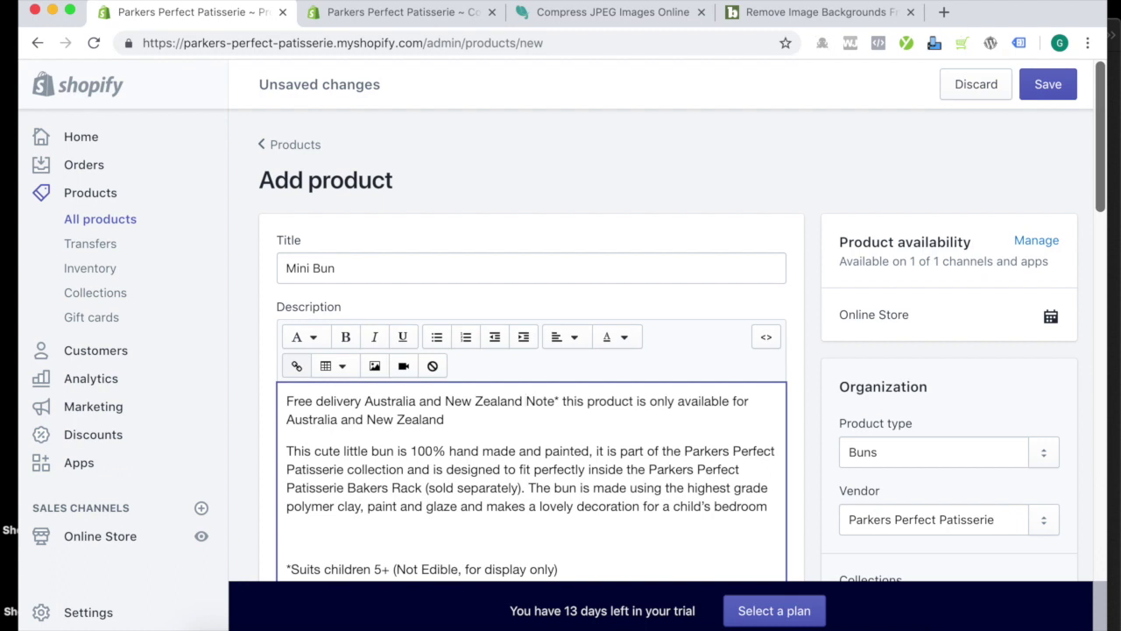
{"action": "type", "text": "-"}
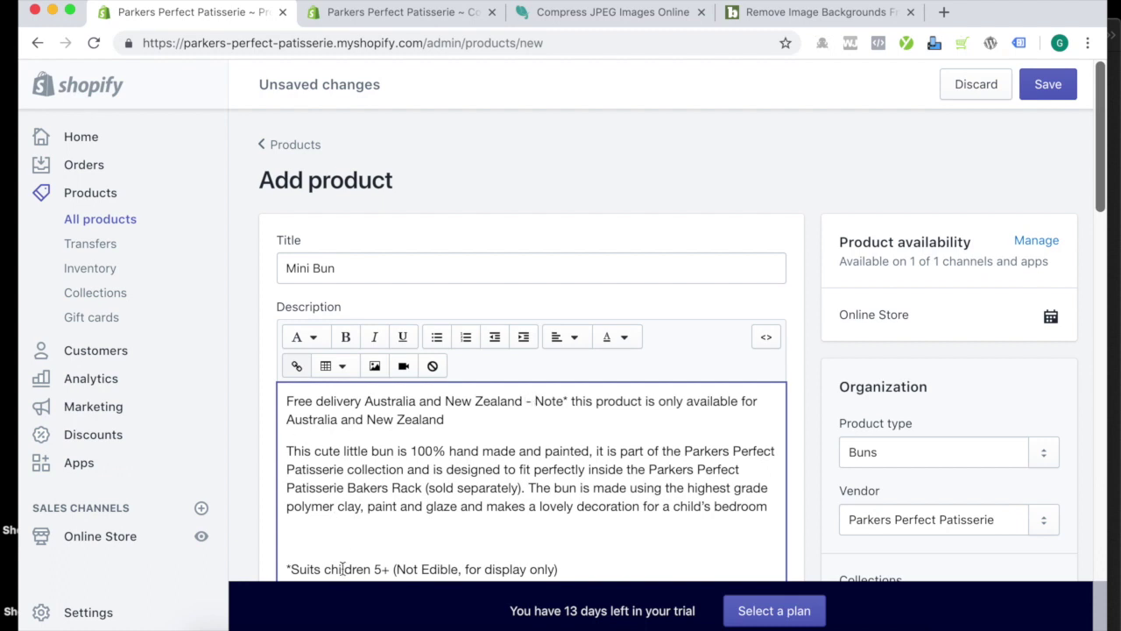
{"action": "left_click", "coordinate": [372, 523]}
Copy the price from the product note and set the product's price to $10.95
{"action": "scroll", "coordinate": [372, 526], "scroll_direction": "down", "scroll_amount": 2}
{"action": "scroll", "coordinate": [373, 526], "scroll_direction": "down", "scroll_amount": 2}
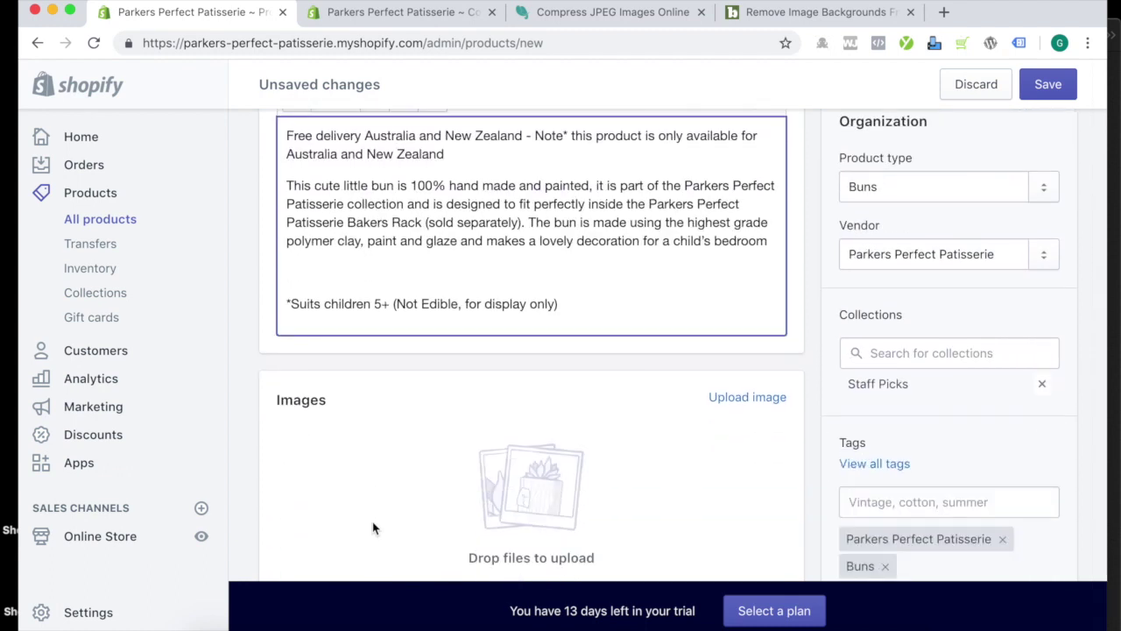
{"action": "scroll", "coordinate": [372, 527], "scroll_direction": "down", "scroll_amount": 2}
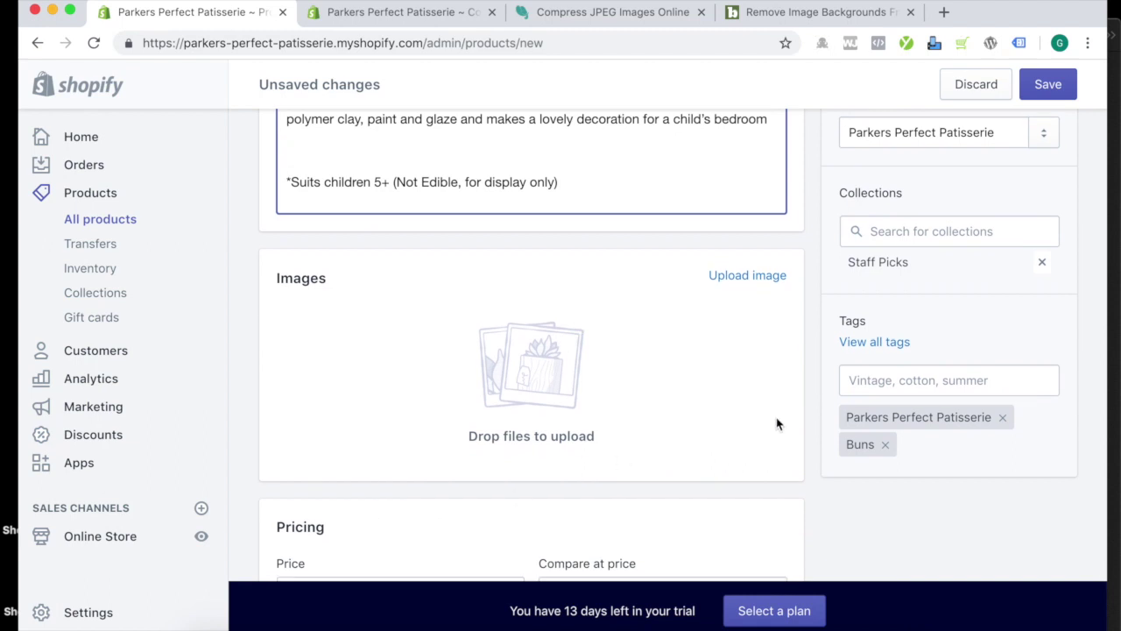
{"action": "key", "text": "super+Tab"}
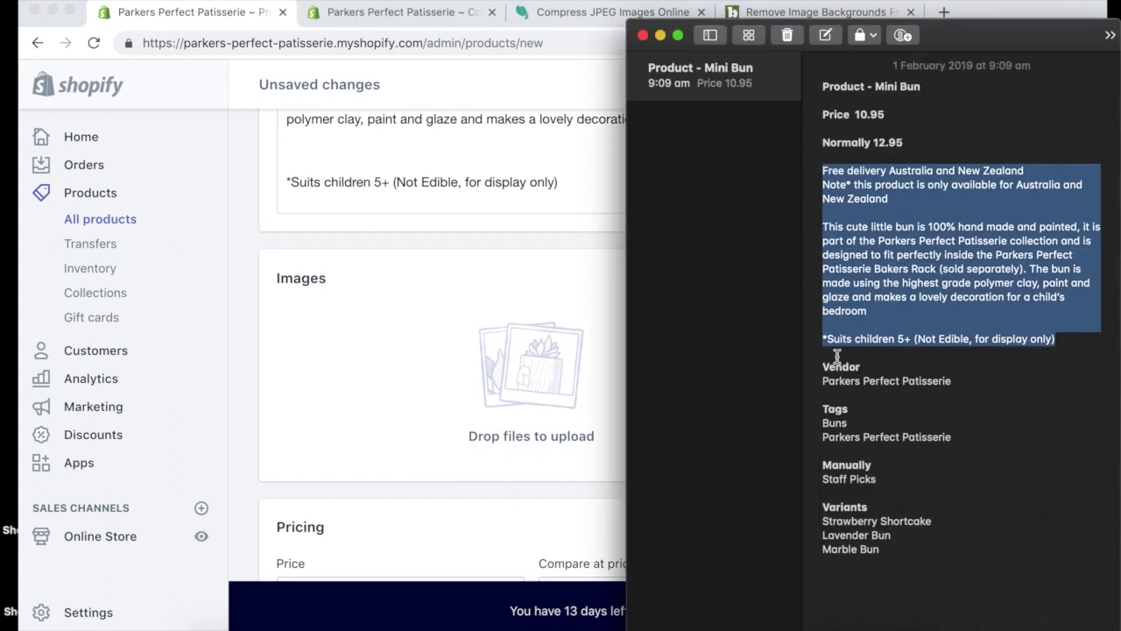
{"action": "left_click", "coordinate": [926, 213]}
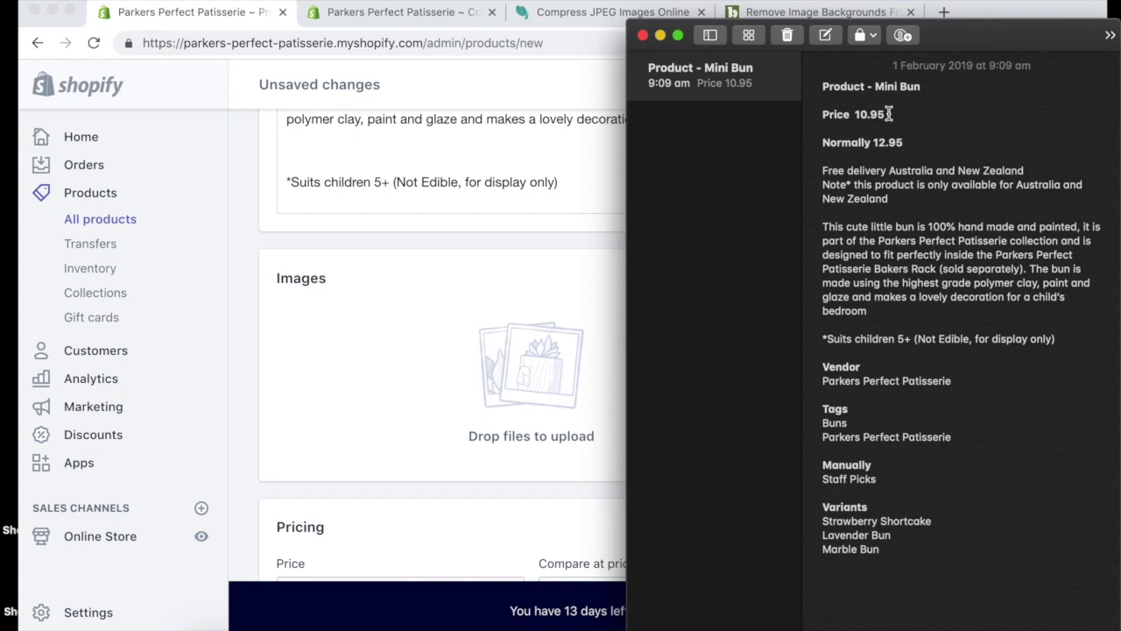
{"action": "left_click_drag", "start_coordinate": [886, 115], "coordinate": [859, 119]}
{"action": "key", "text": "super+c"}
{"action": "left_click", "coordinate": [396, 389]}
{"action": "scroll", "coordinate": [397, 389], "scroll_direction": "down", "scroll_amount": 4}
{"action": "left_click", "coordinate": [358, 412]}
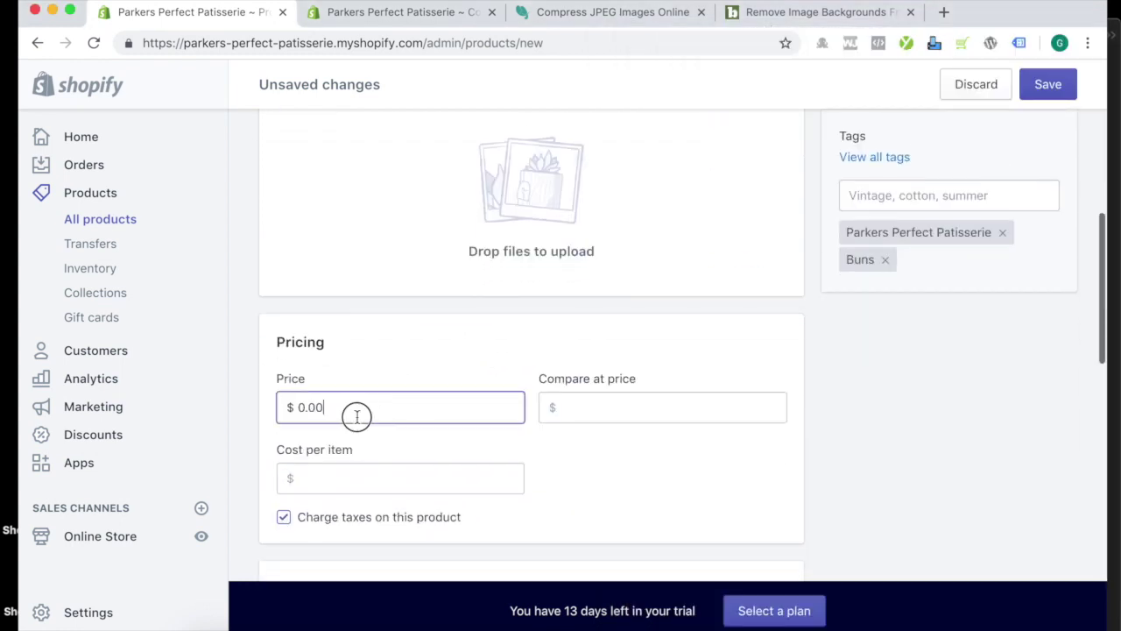
{"action": "left_click_drag", "start_coordinate": [358, 412], "coordinate": [263, 405]}
{"action": "key", "text": "super+v"}
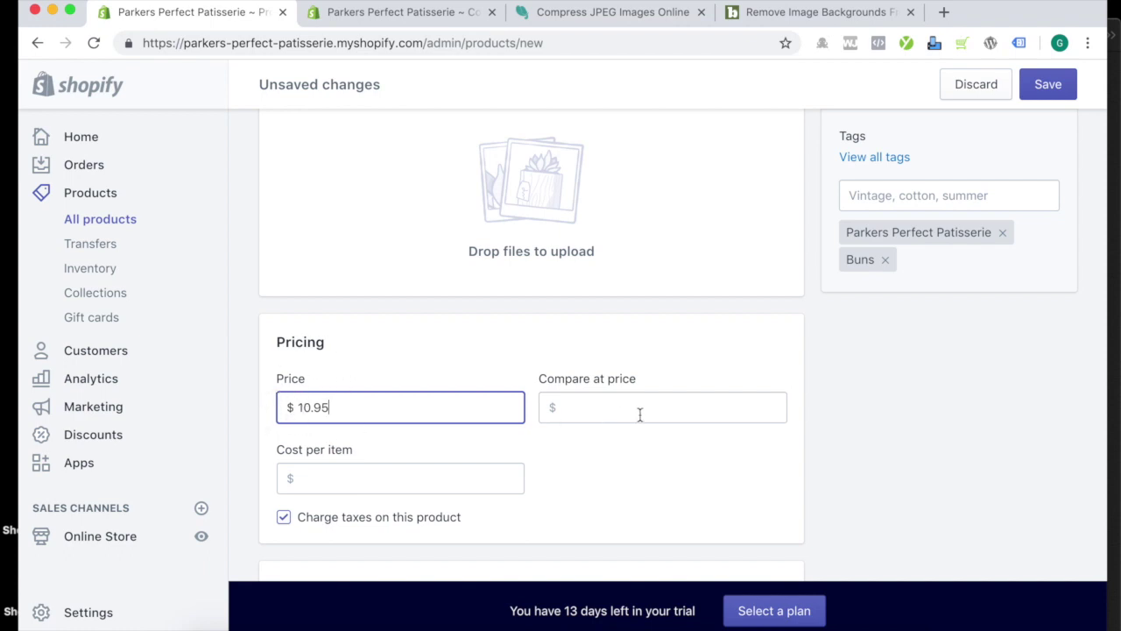
Copy the normal price from the product note and set the compare at price to $12.95
{"action": "left_click", "coordinate": [735, 411]}
{"action": "left_click", "coordinate": [1114, 312]}
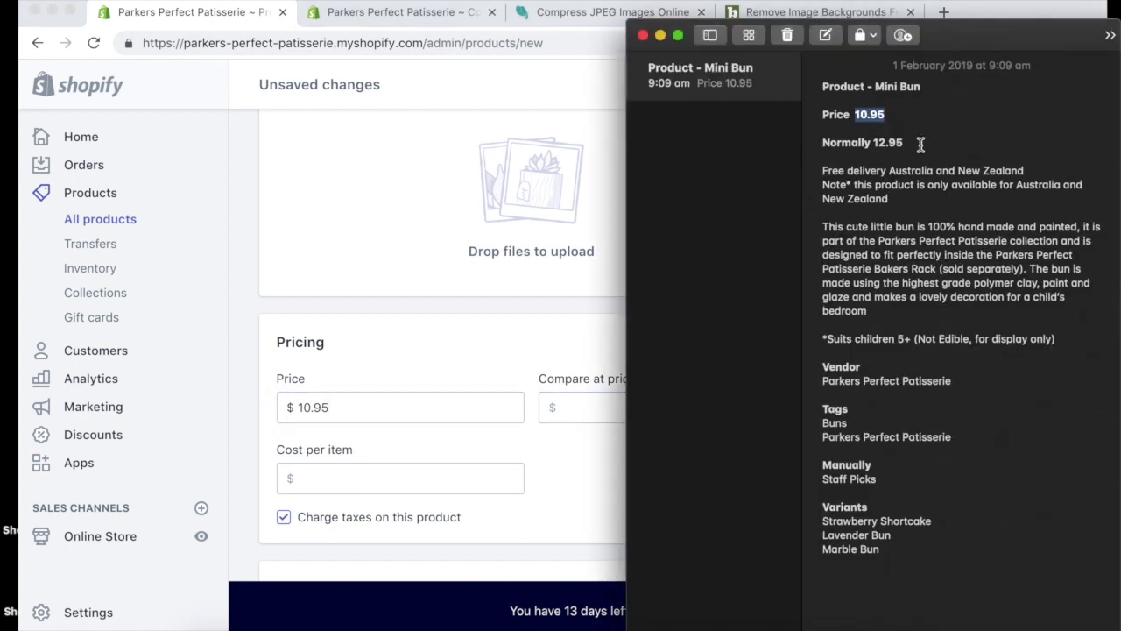
{"action": "left_click_drag", "start_coordinate": [905, 144], "coordinate": [874, 147]}
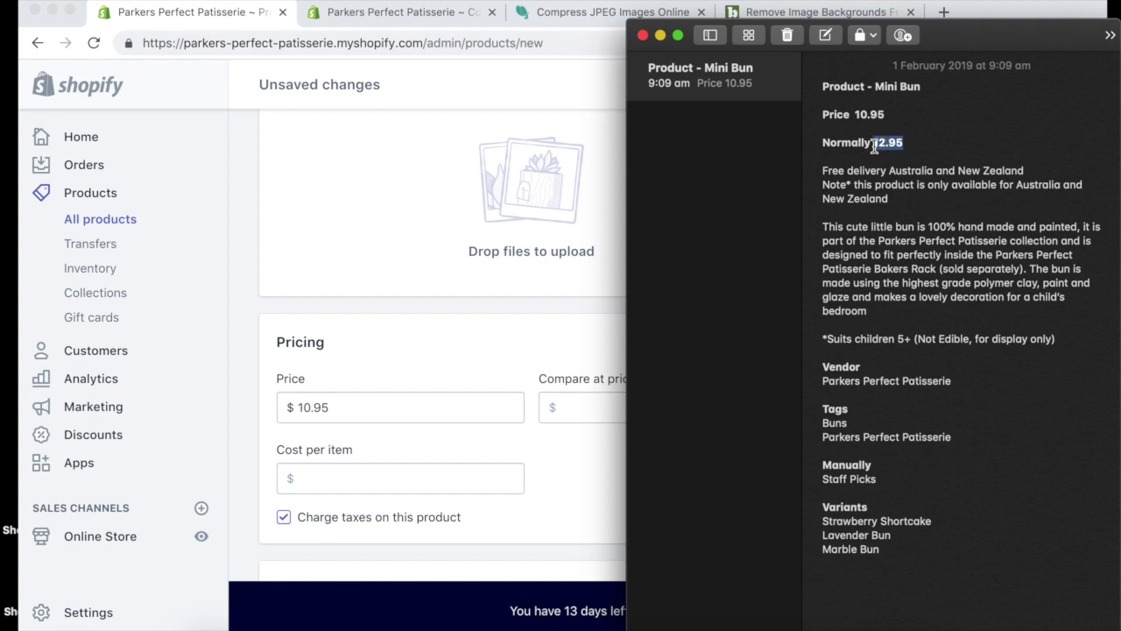
{"action": "key", "text": "super+c"}
{"action": "left_click", "coordinate": [568, 438]}
{"action": "key", "text": "super+v"}
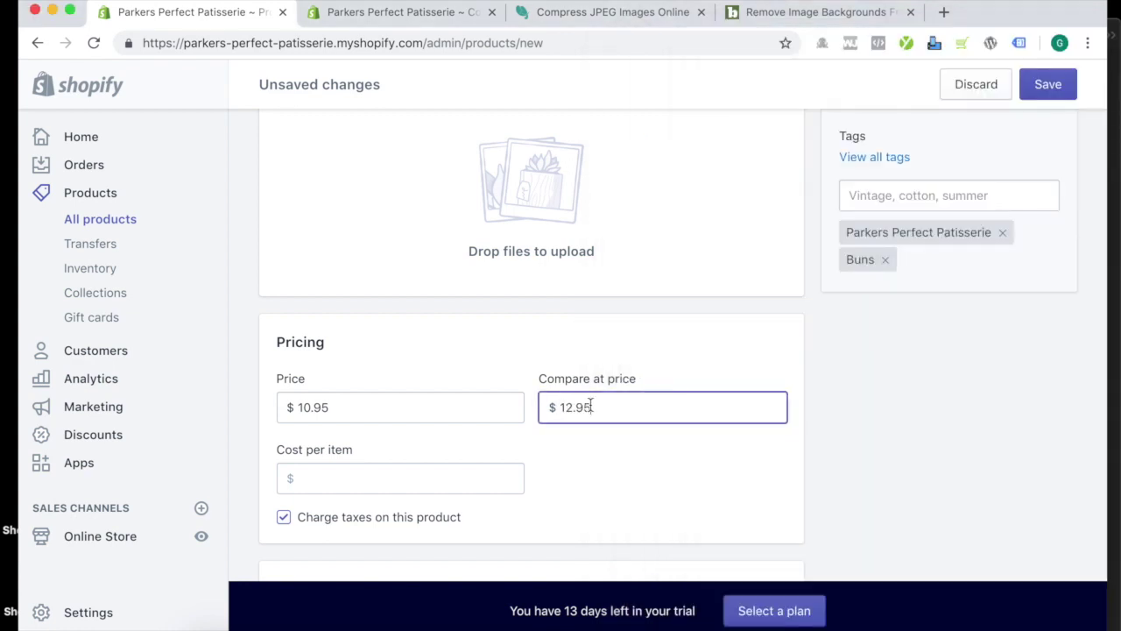
{"action": "left_click", "coordinate": [600, 438]}
{"action": "scroll", "coordinate": [490, 412], "scroll_direction": "down", "scroll_amount": 3}
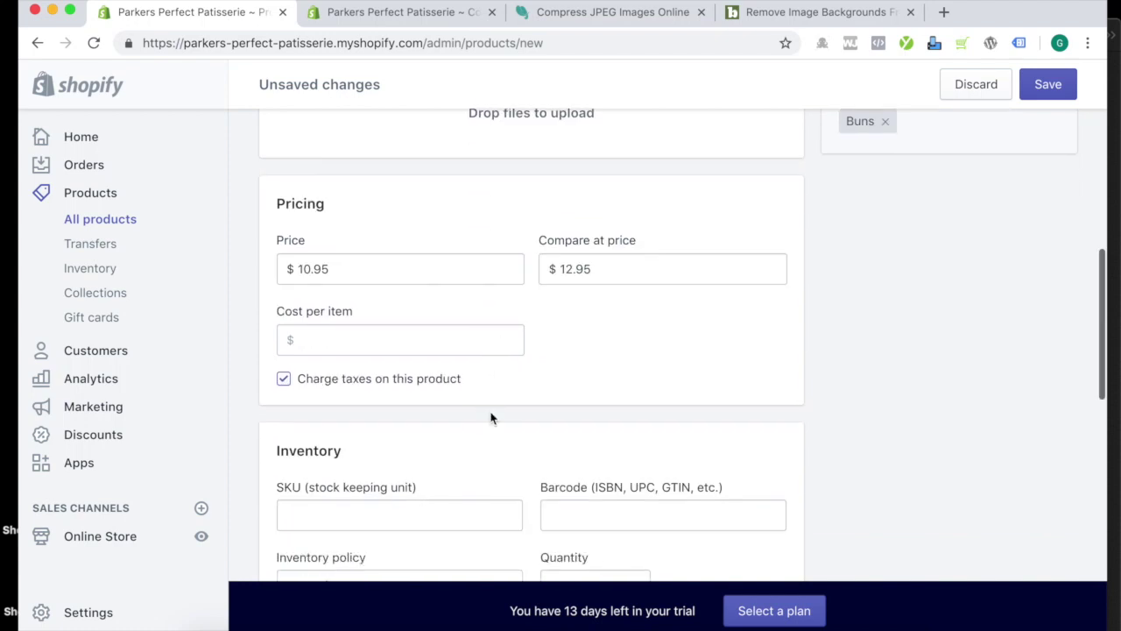
{"action": "left_click", "coordinate": [287, 382]}
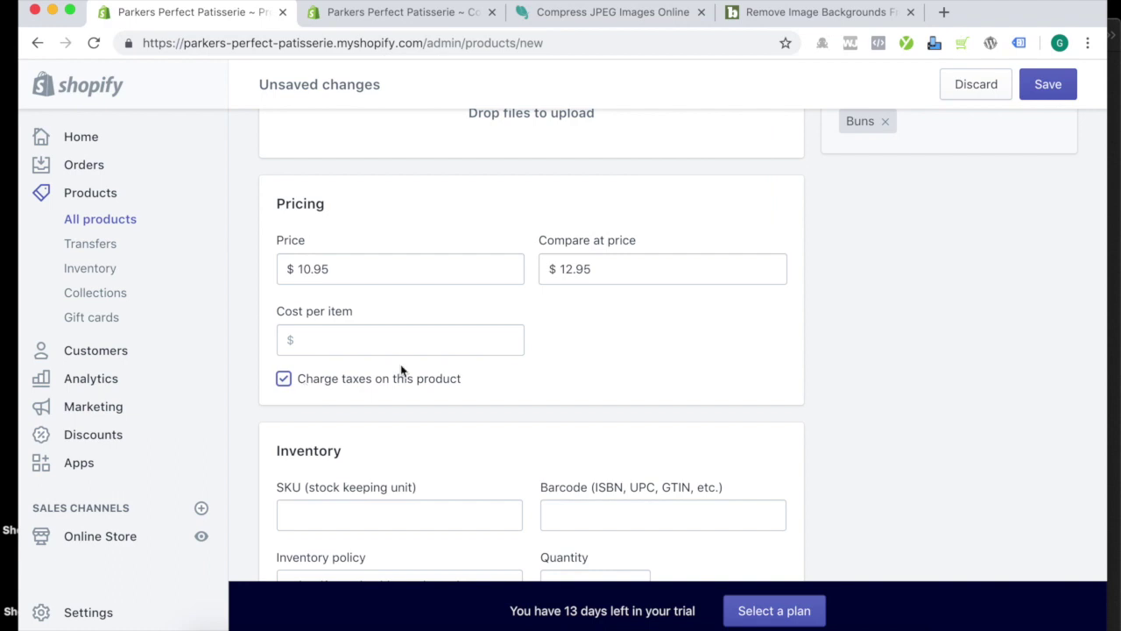
{"action": "scroll", "coordinate": [492, 359], "scroll_direction": "down", "scroll_amount": 3}
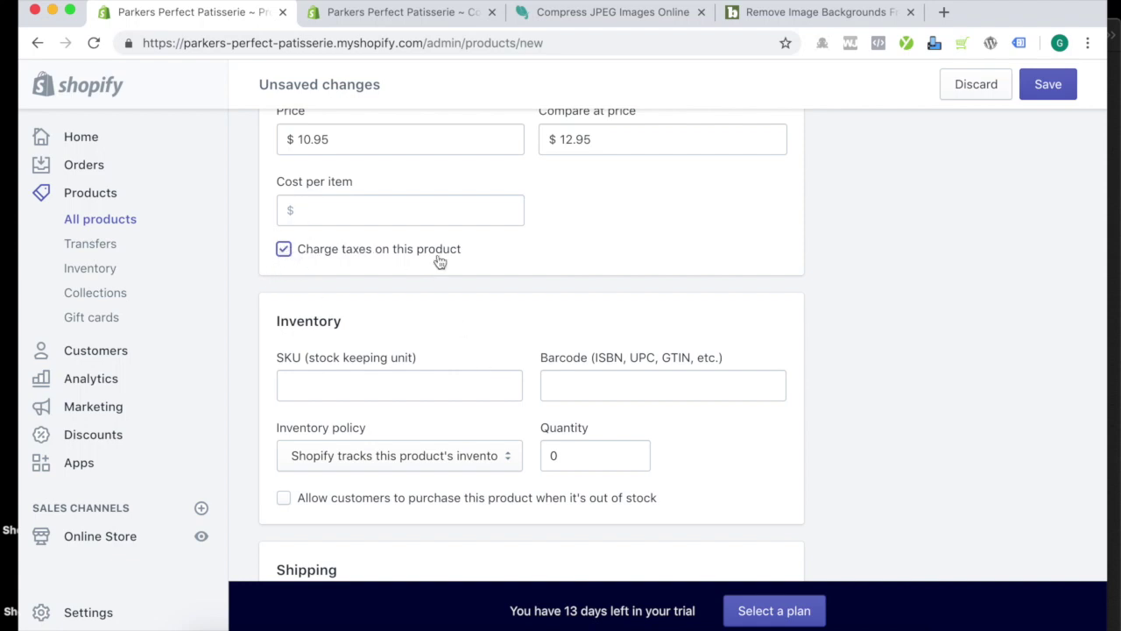
{"action": "scroll", "coordinate": [438, 254], "scroll_direction": "down", "scroll_amount": 3}
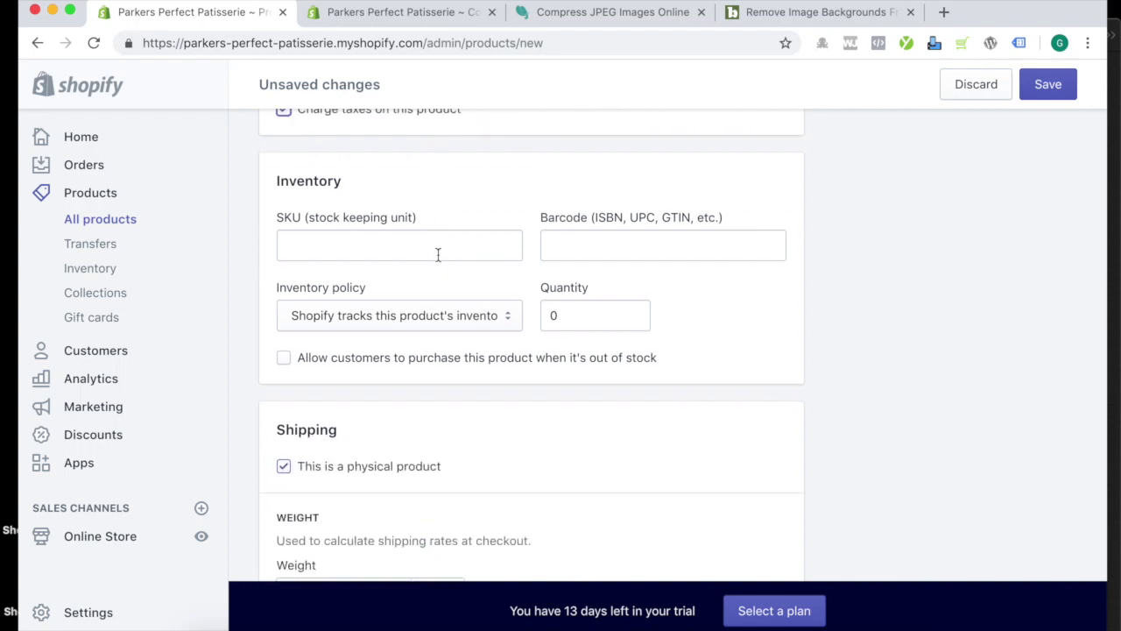
{"action": "left_click", "coordinate": [438, 254]}
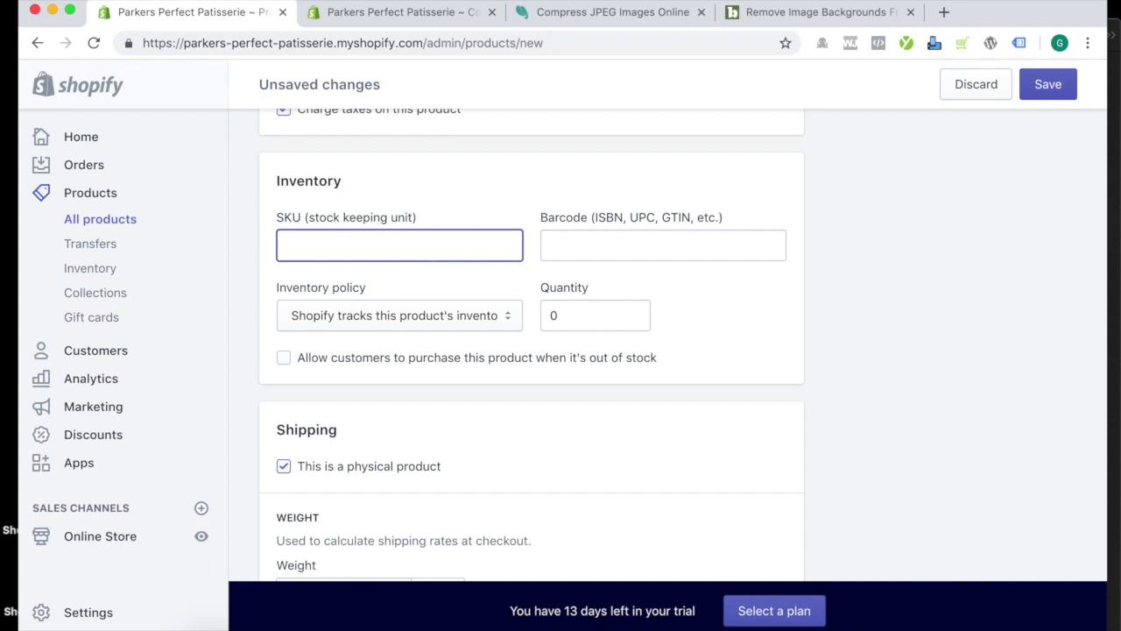
{"action": "type", "text": "MBDWAS"}
{"action": "left_click", "coordinate": [607, 244]}
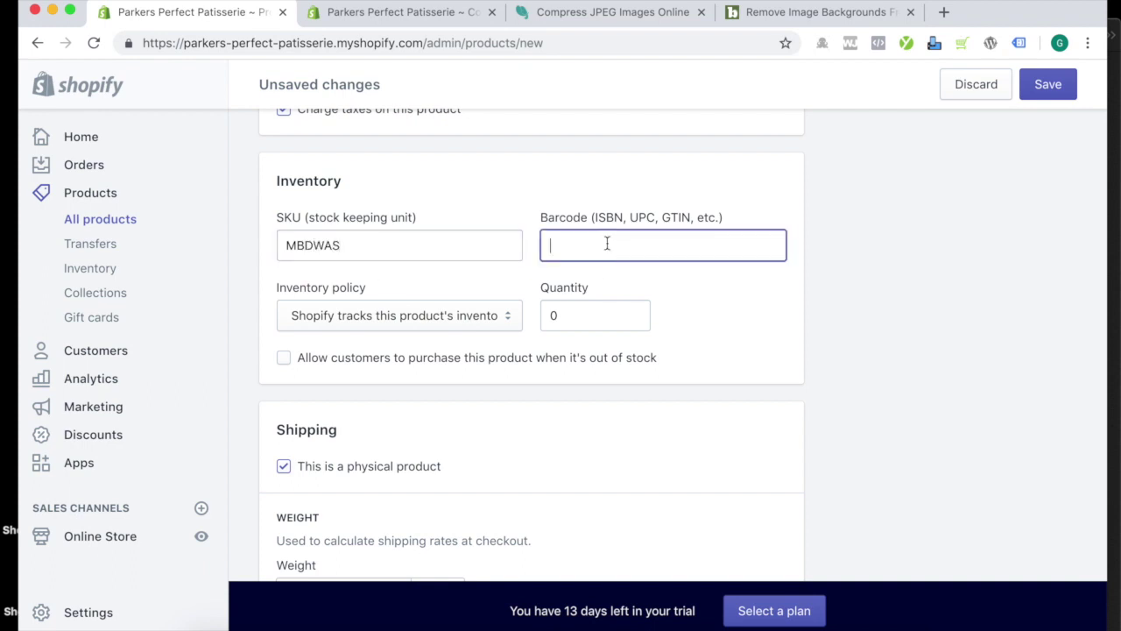
{"action": "type", "text": "12667347238182"}
Set the product's inventory quantity to 2
{"action": "scroll", "coordinate": [751, 284], "scroll_direction": "down", "scroll_amount": 2}
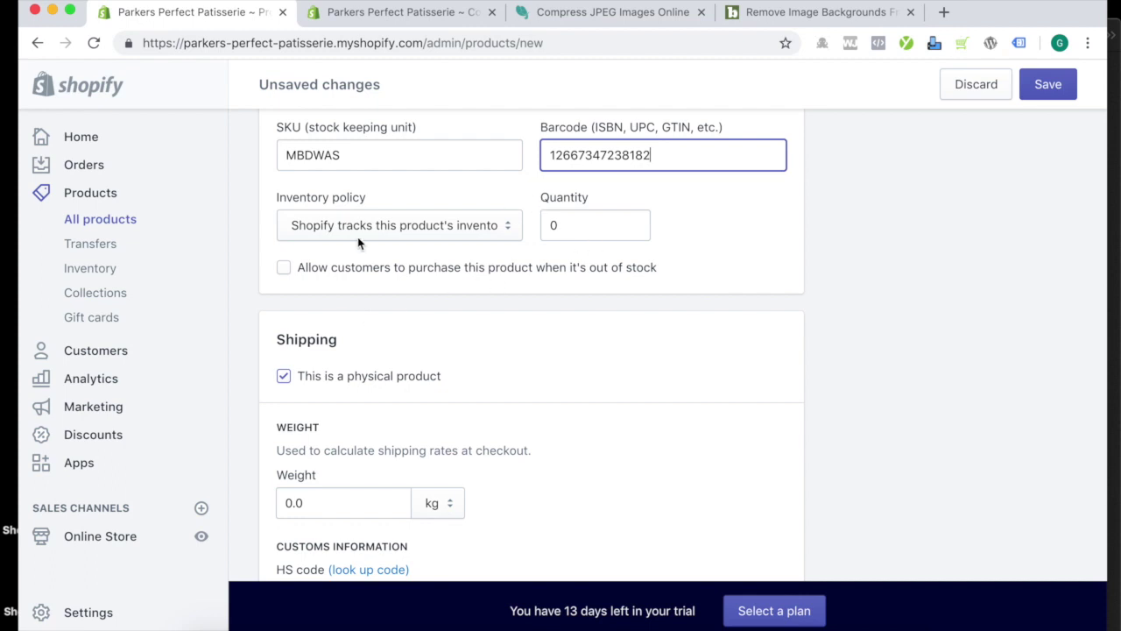
{"action": "left_click", "coordinate": [570, 224]}
{"action": "type", "text": "2"}
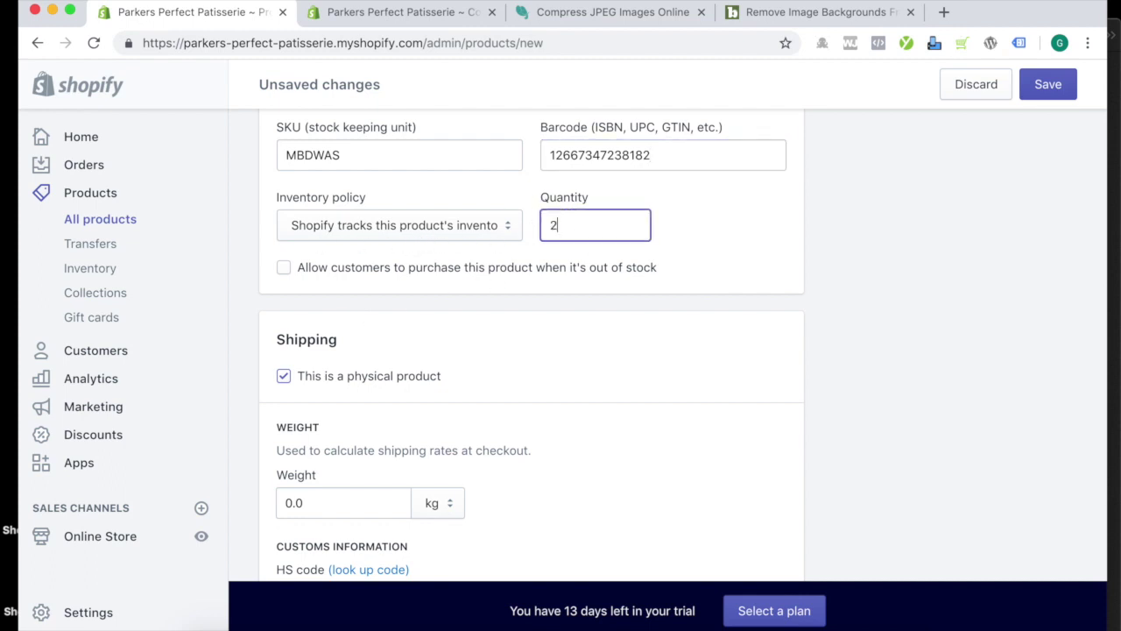
{"action": "left_click", "coordinate": [485, 285]}
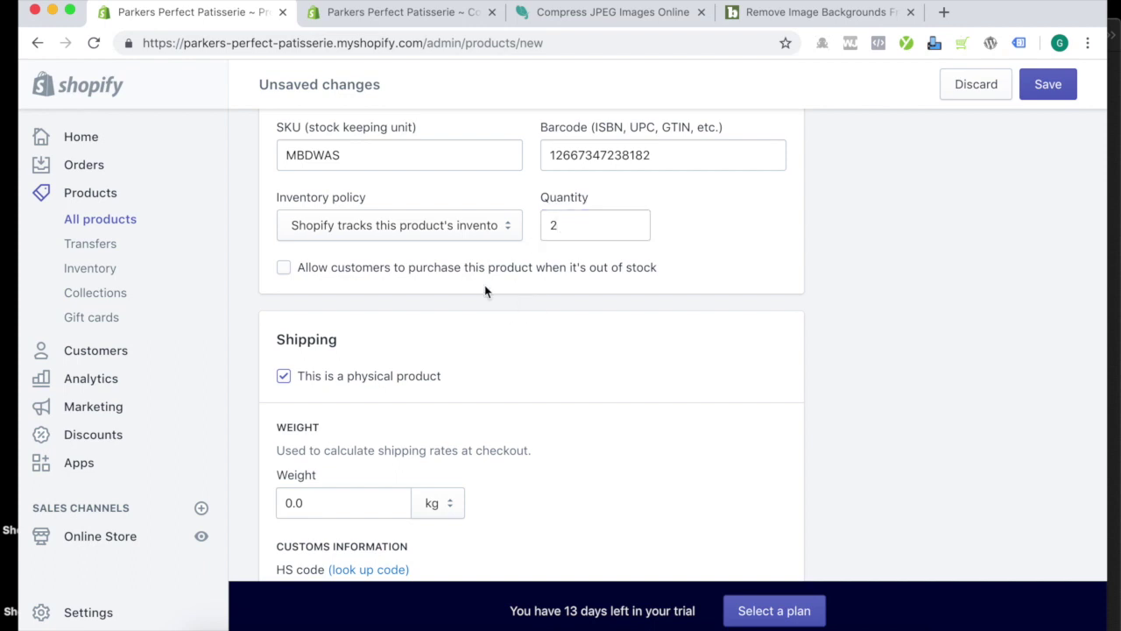
Review the product's inventory policy options and the setting for allowing purchases when it is out of stock
{"action": "left_click", "coordinate": [487, 225]}
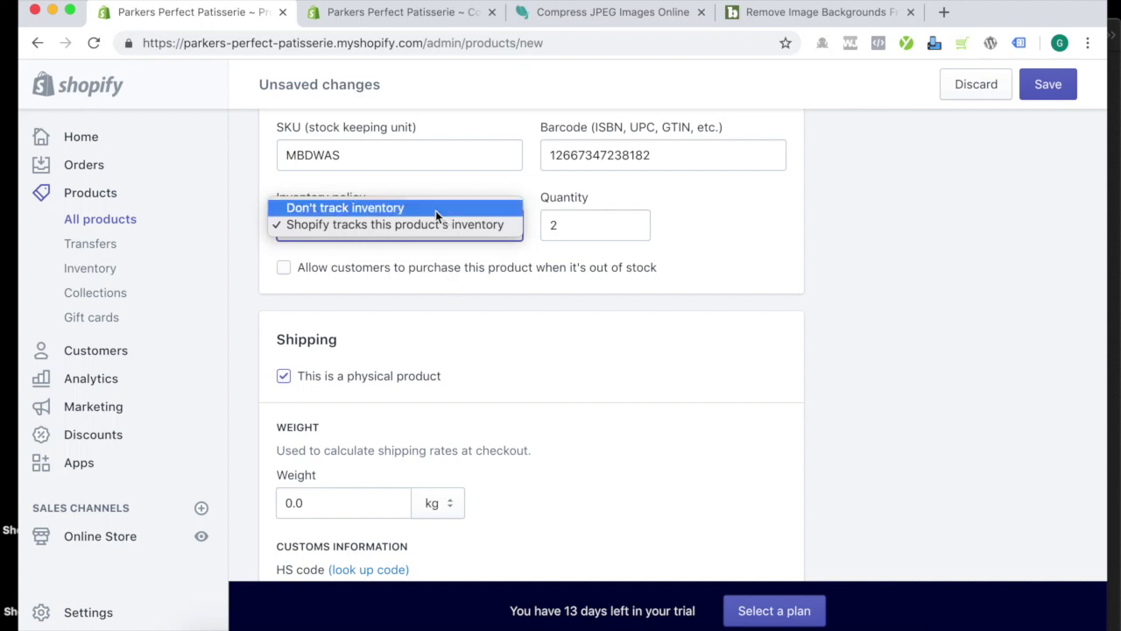
{"action": "left_click", "coordinate": [548, 285]}
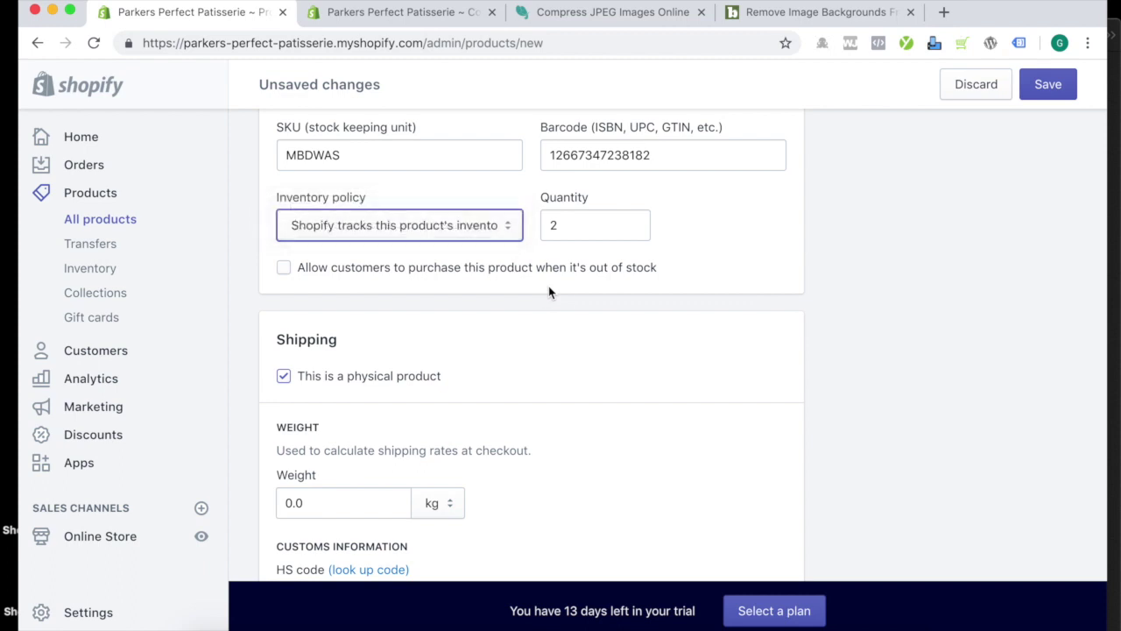
{"action": "left_click", "coordinate": [284, 268]}
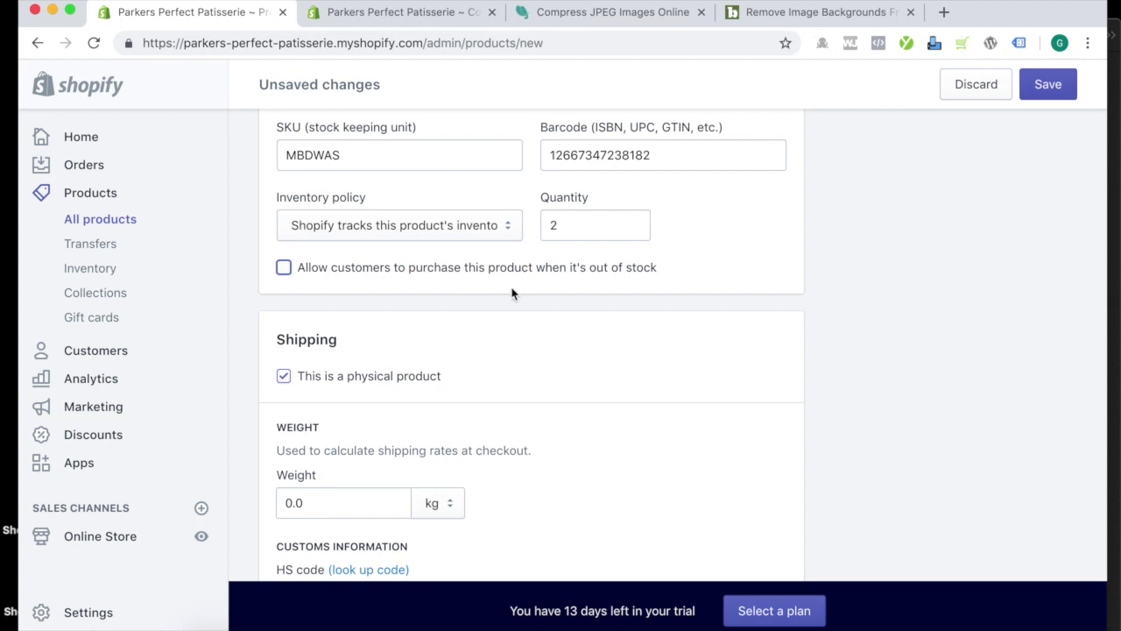
Set the physical product's shipping weight to 1 kg
{"action": "scroll", "coordinate": [513, 293], "scroll_direction": "down", "scroll_amount": 2}
{"action": "scroll", "coordinate": [512, 294], "scroll_direction": "down", "scroll_amount": 1}
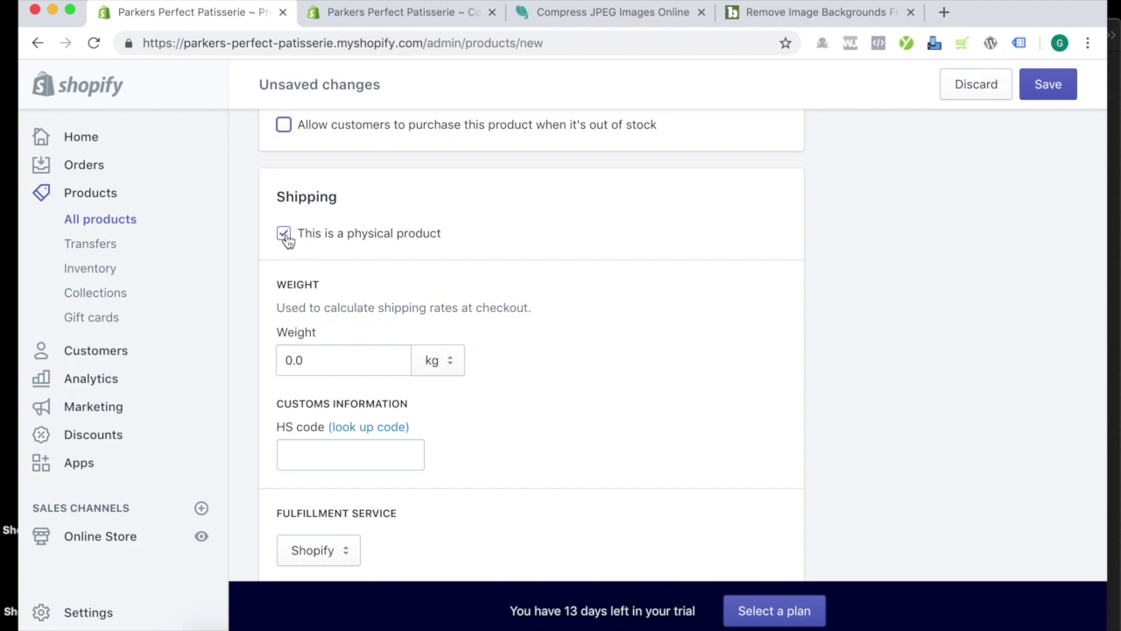
{"action": "scroll", "coordinate": [325, 238], "scroll_direction": "down", "scroll_amount": 1}
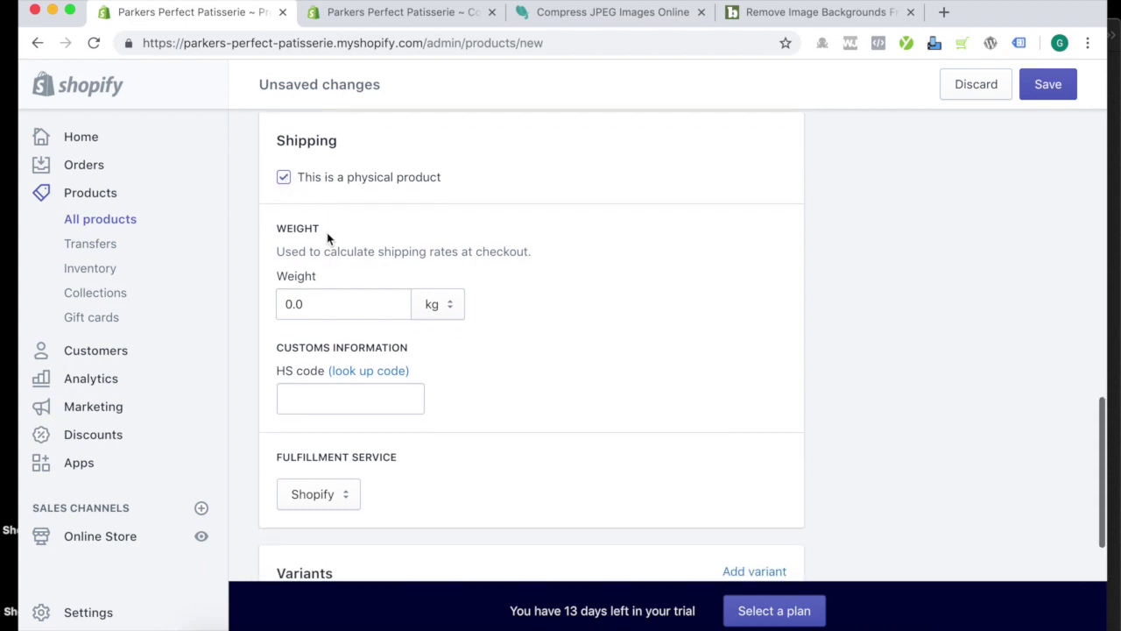
{"action": "left_click", "coordinate": [294, 305]}
{"action": "type", "text": "1"}
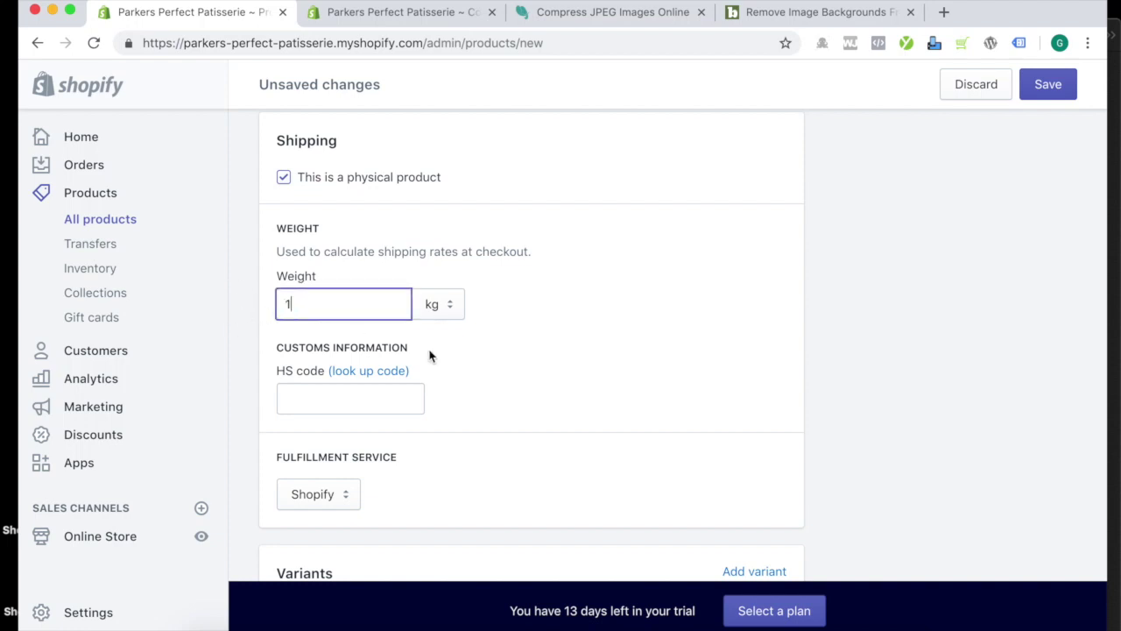
{"action": "left_click", "coordinate": [457, 376]}
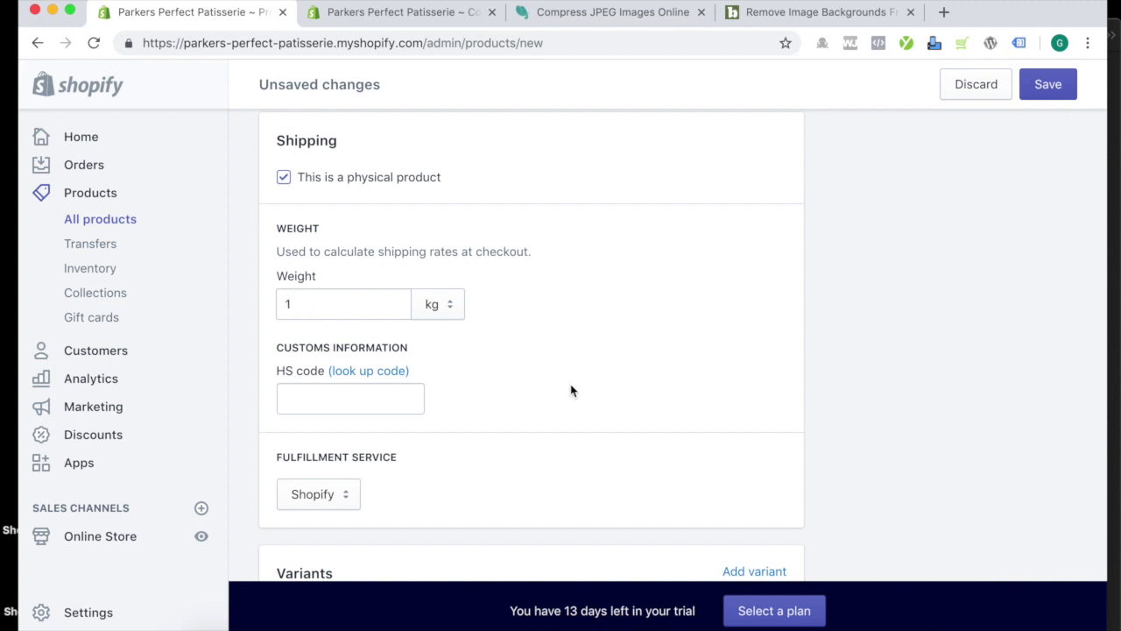
Check the fulfillment service options for the product
{"action": "scroll", "coordinate": [571, 388], "scroll_direction": "down", "scroll_amount": 4}
{"action": "scroll", "coordinate": [566, 334], "scroll_direction": "down", "scroll_amount": 3}
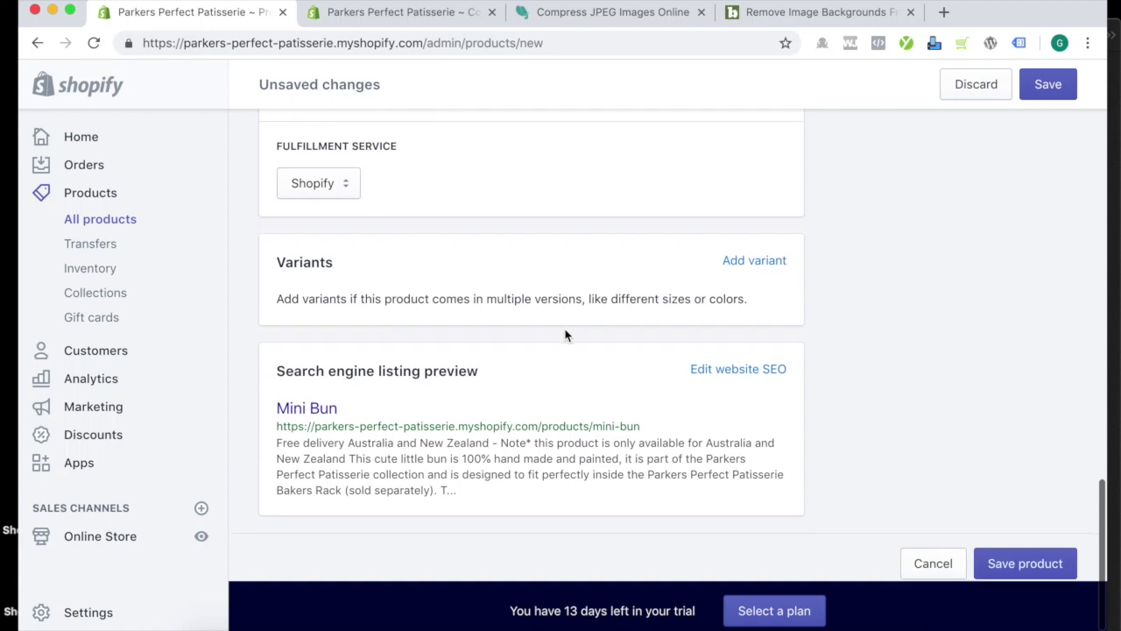
{"action": "left_click", "coordinate": [360, 179]}
{"action": "left_click", "coordinate": [360, 178]}
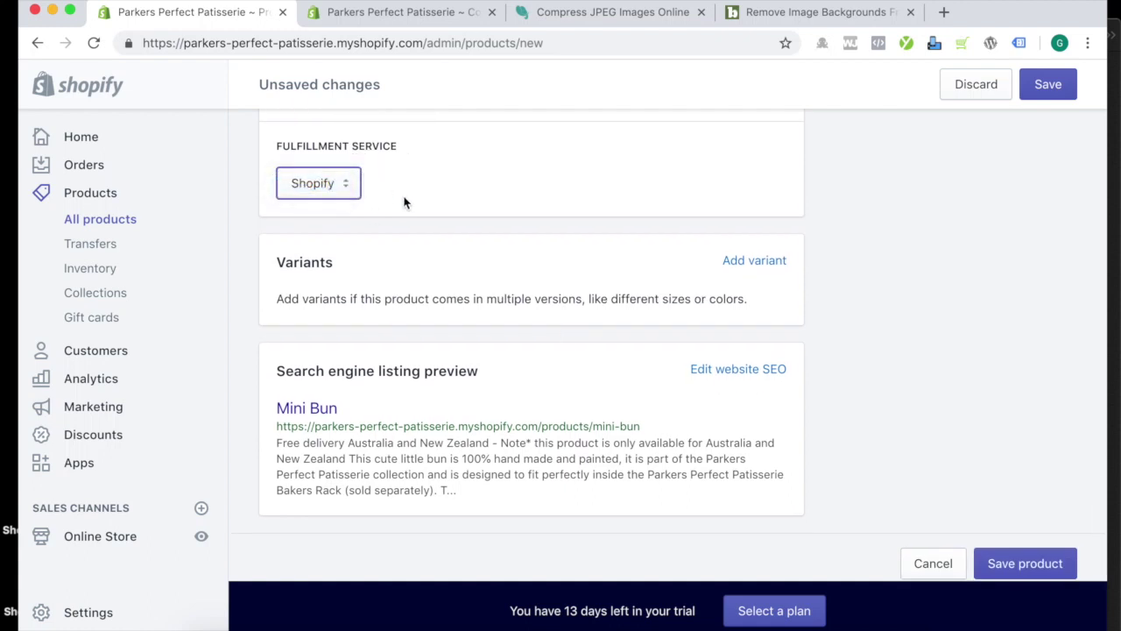
Open the website SEO fields for the product and review the page title, meta description and URL handle
{"action": "scroll", "coordinate": [403, 201], "scroll_direction": "down", "scroll_amount": 1}
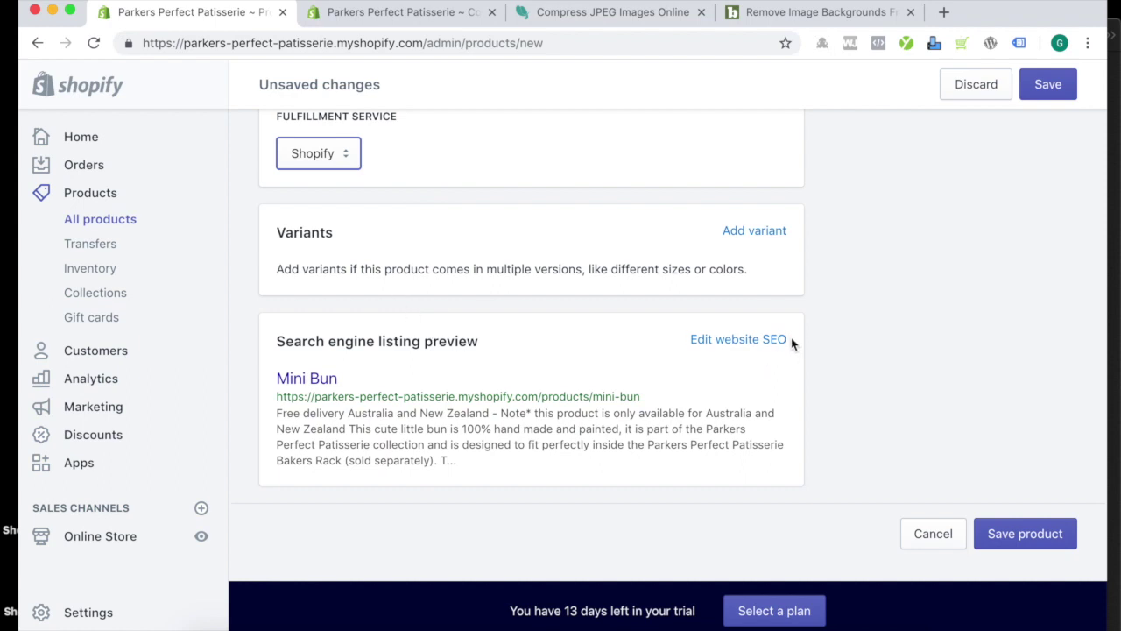
{"action": "left_click", "coordinate": [768, 343]}
{"action": "scroll", "coordinate": [769, 344], "scroll_direction": "down", "scroll_amount": 5}
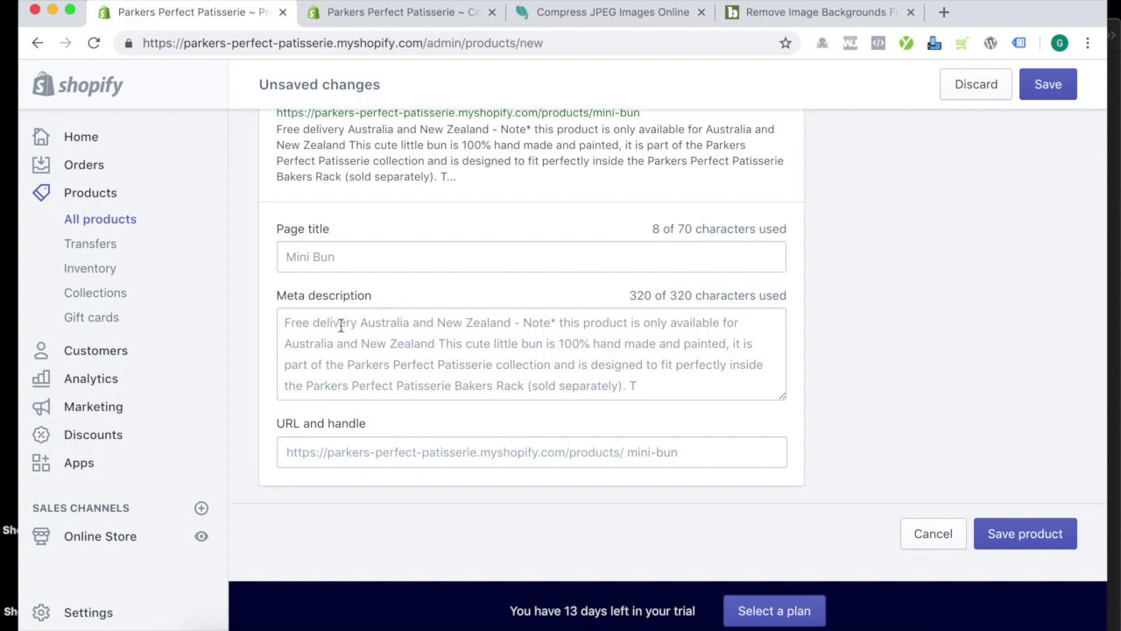
{"action": "left_click", "coordinate": [584, 366]}
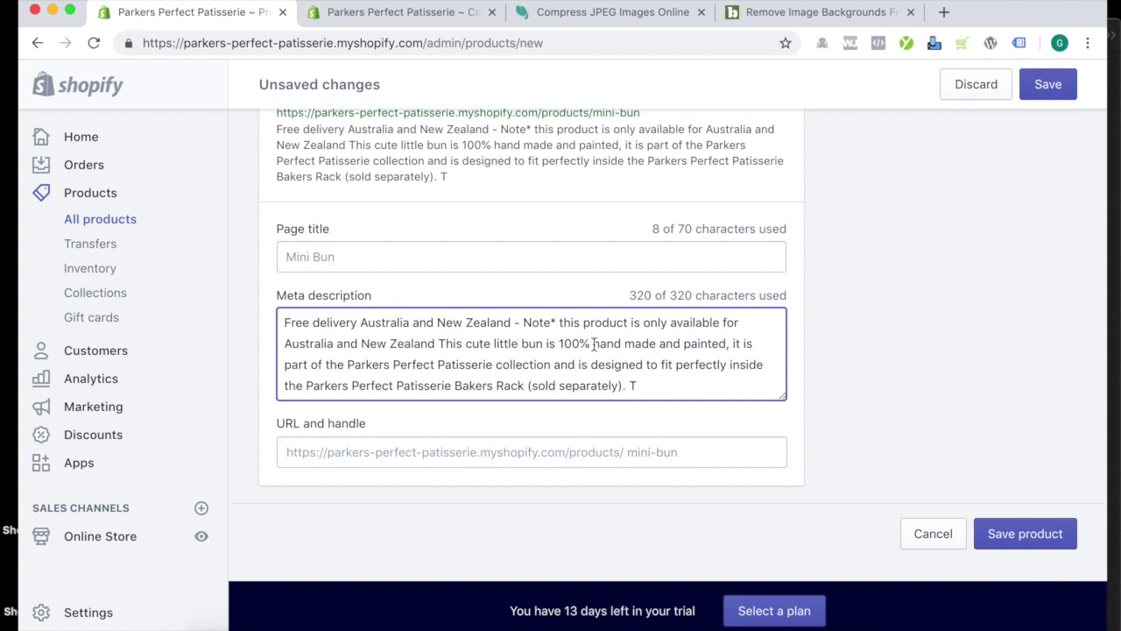
{"action": "left_click", "coordinate": [872, 357]}
Try to add Marble Bun.jpg from the desktop to the product's images
{"action": "scroll", "coordinate": [871, 357], "scroll_direction": "up", "scroll_amount": 3}
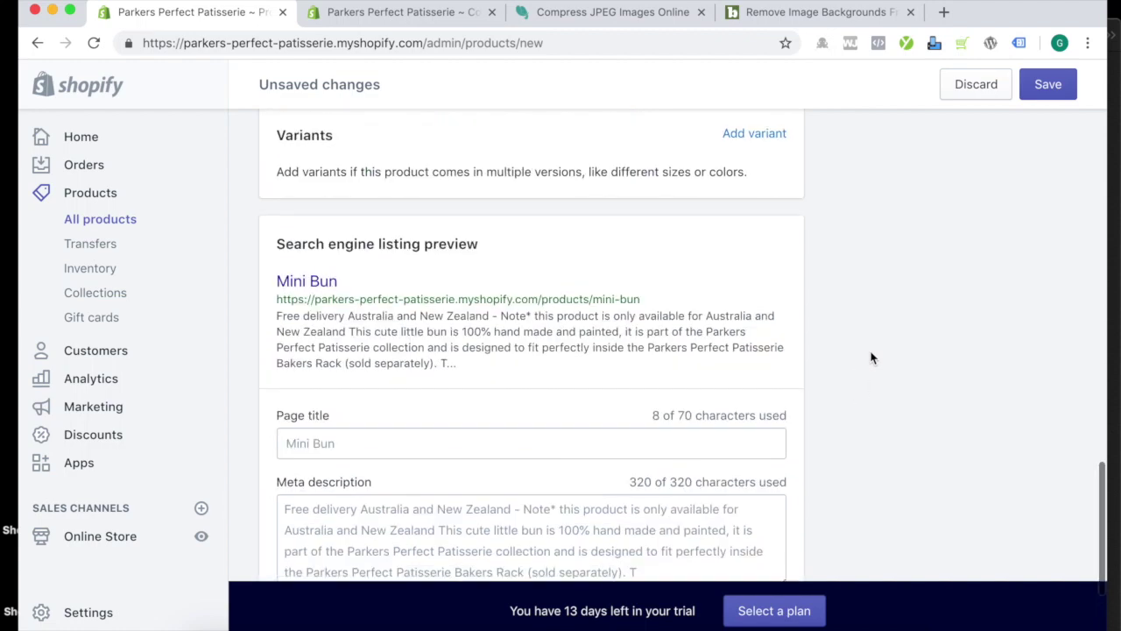
{"action": "scroll", "coordinate": [876, 261], "scroll_direction": "up", "scroll_amount": 10}
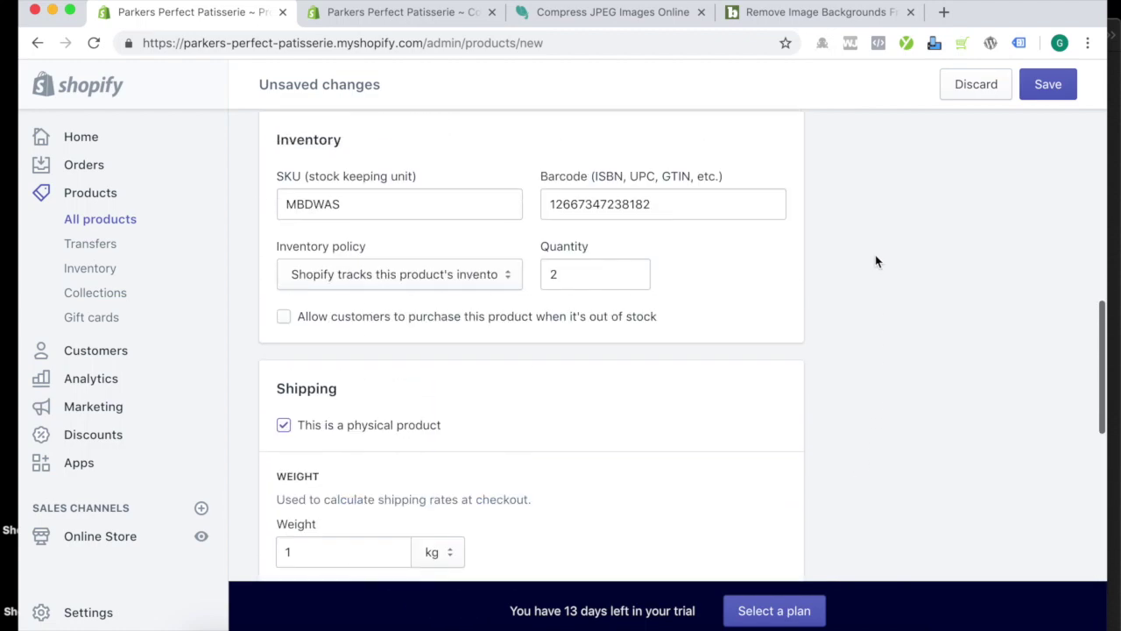
{"action": "scroll", "coordinate": [876, 261], "scroll_direction": "up", "scroll_amount": 5}
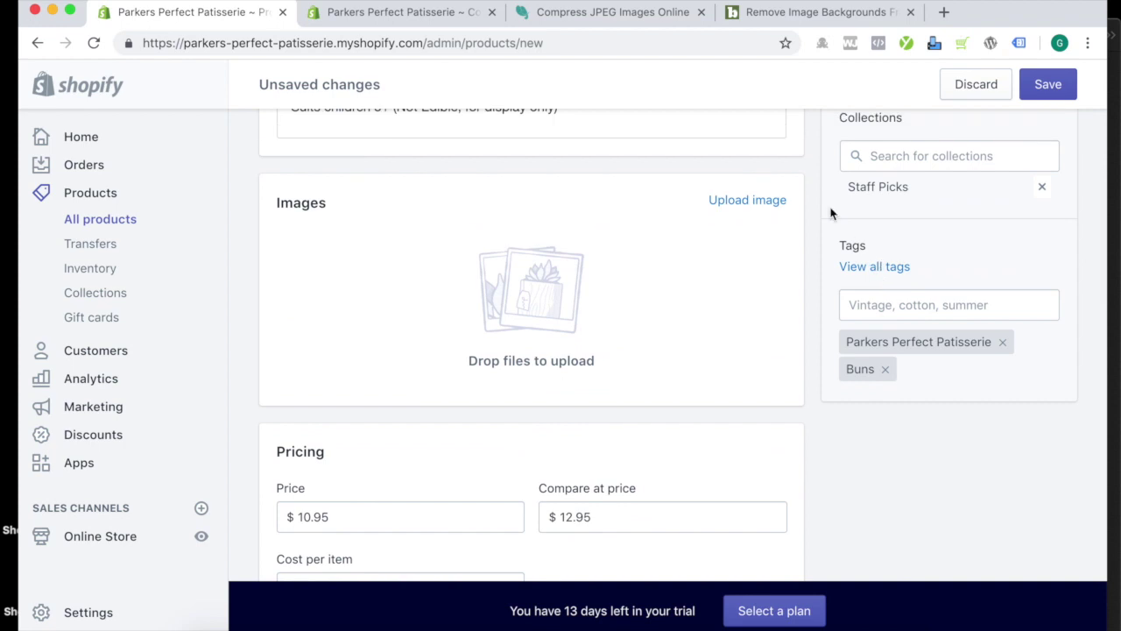
{"action": "scroll", "coordinate": [831, 213], "scroll_direction": "up", "scroll_amount": 3}
{"action": "left_click_drag", "start_coordinate": [973, 15], "coordinate": [1102, 4]}
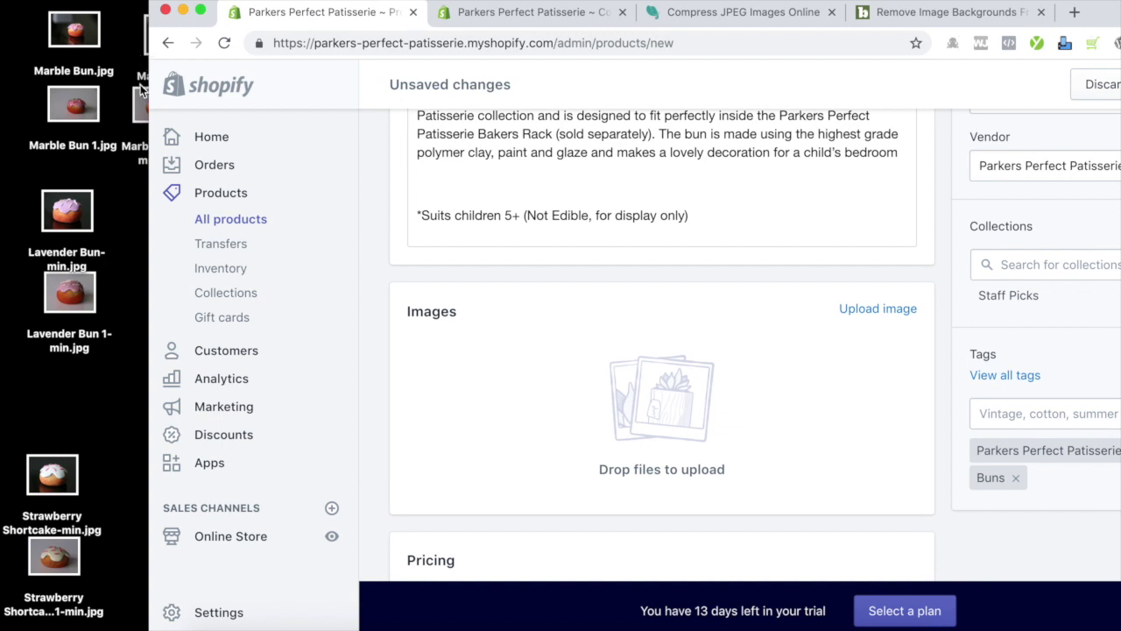
{"action": "left_click_drag", "start_coordinate": [140, 84], "coordinate": [365, 263]}
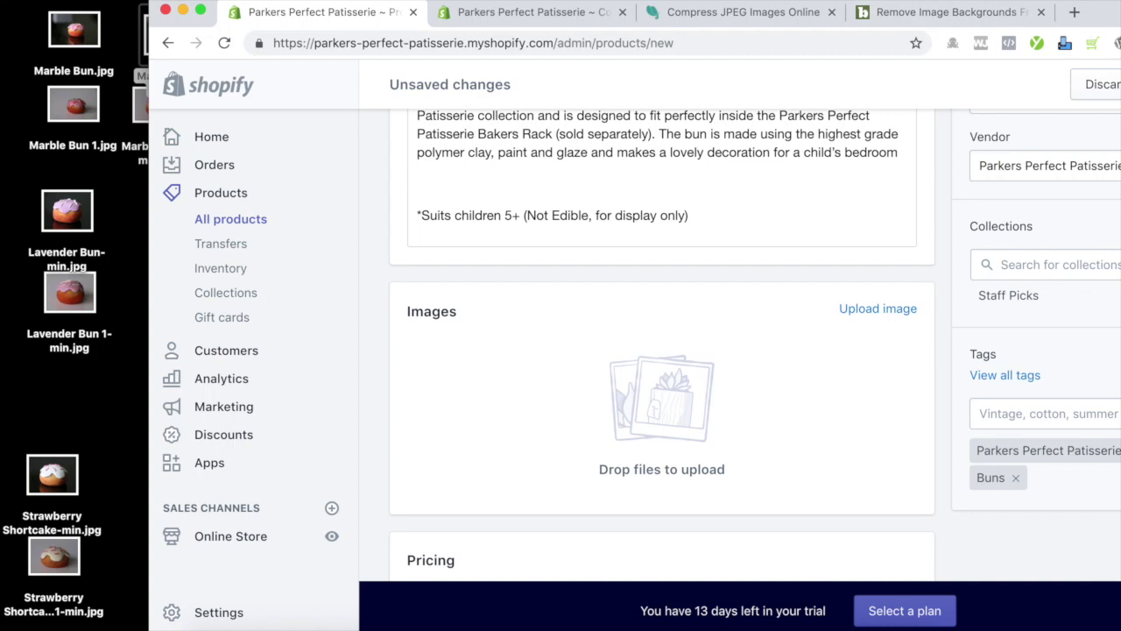
{"action": "left_click_drag", "start_coordinate": [1082, 7], "coordinate": [1108, 7]}
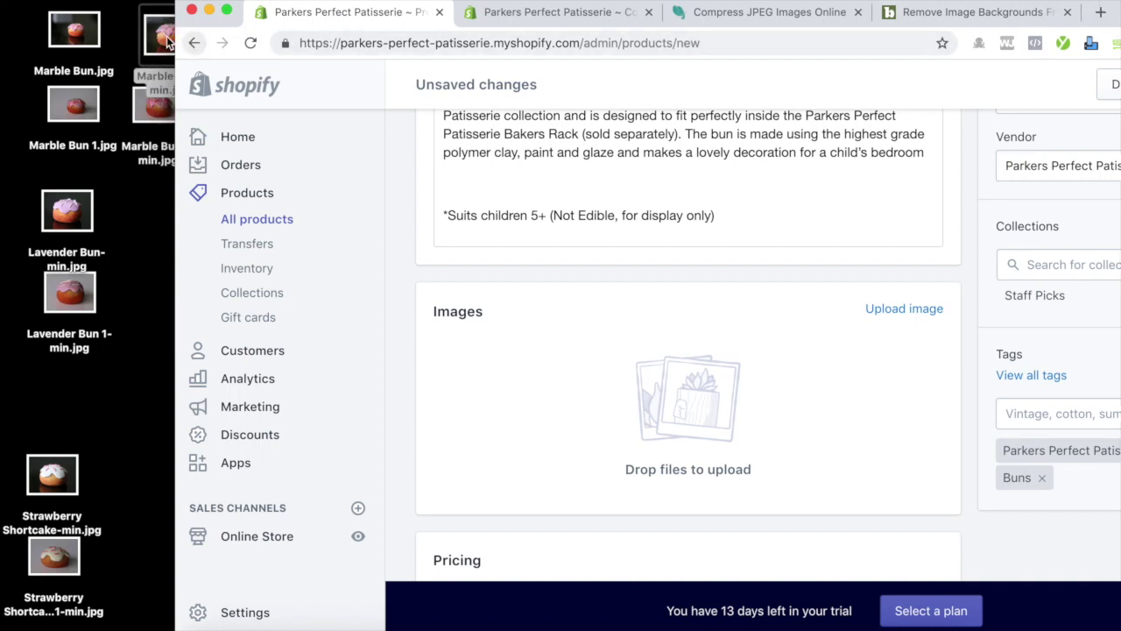
{"action": "left_click_drag", "start_coordinate": [66, 34], "coordinate": [543, 346]}
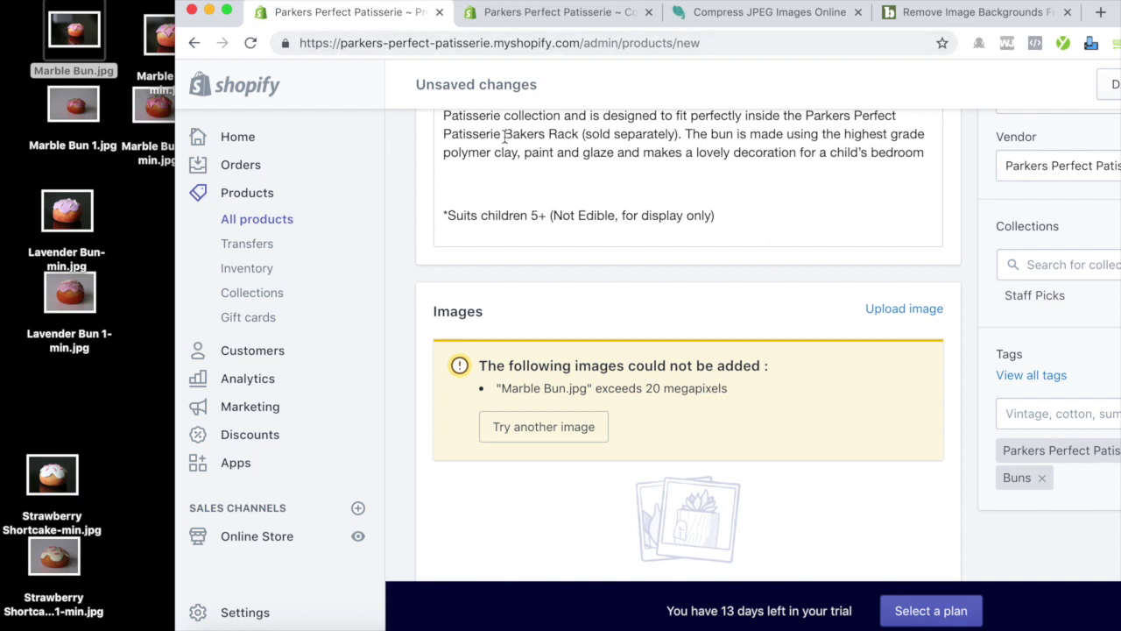
Switch to compressjpeg.com to examine the compressed image's download option, and open its PNG compression page
{"action": "left_click_drag", "start_coordinate": [1111, 9], "coordinate": [981, 5]}
{"action": "left_click", "coordinate": [612, 18]}
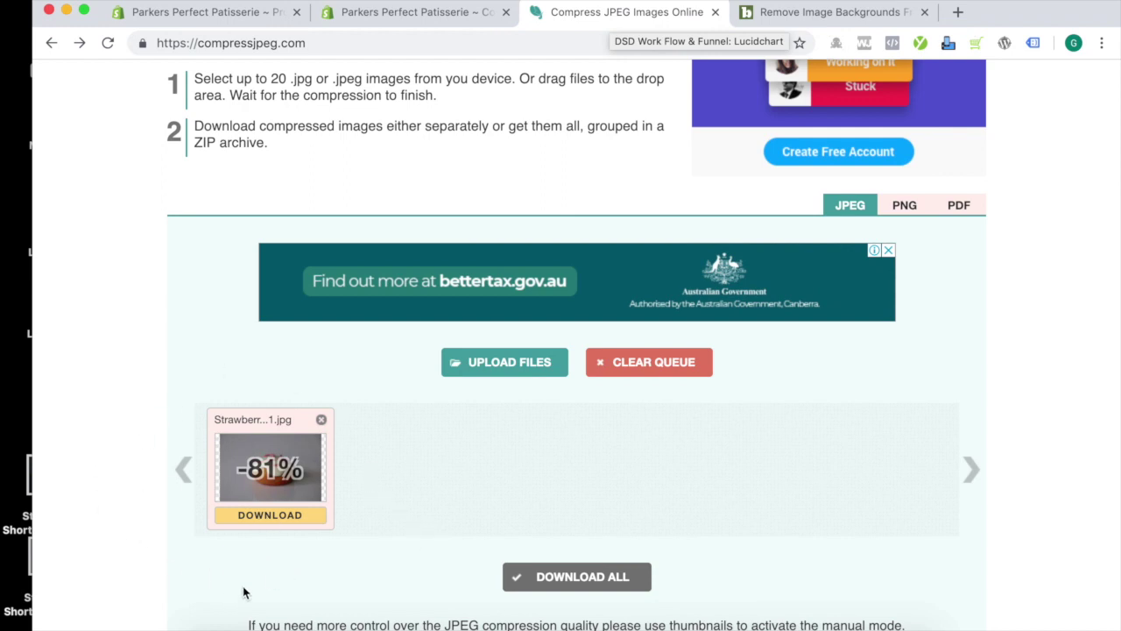
{"action": "left_click", "coordinate": [282, 523]}
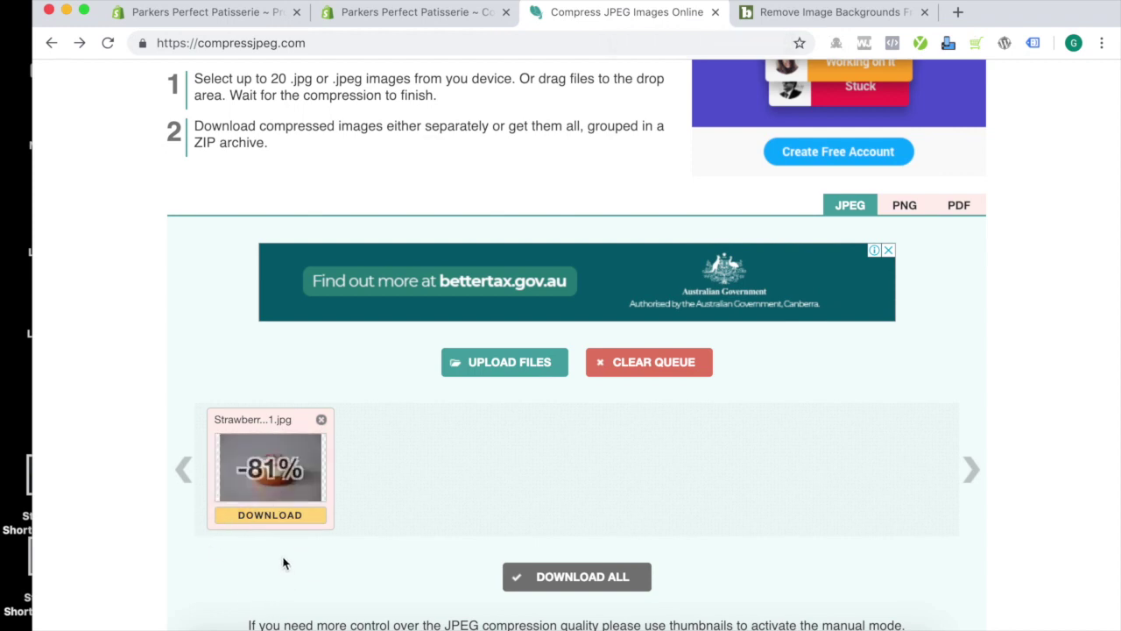
{"action": "left_click", "coordinate": [270, 515]}
{"action": "left_click", "coordinate": [271, 515]}
{"action": "left_click", "coordinate": [900, 211]}
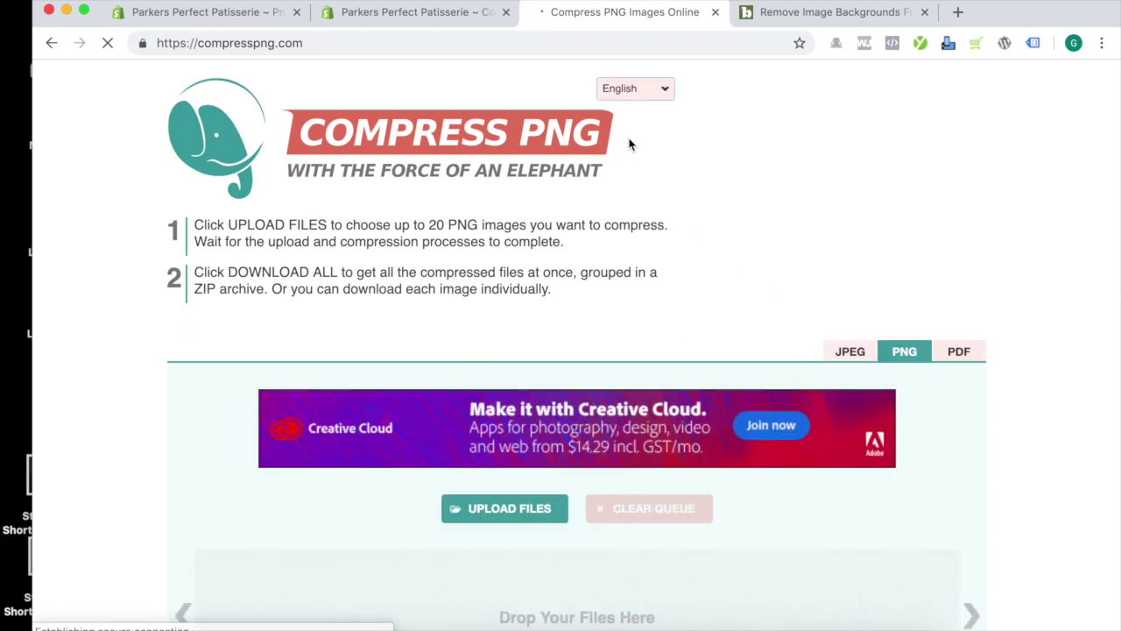
Return to the Shopify product page and add the compressed Marble Bun image from the desktop to its images
{"action": "left_click", "coordinate": [215, 14]}
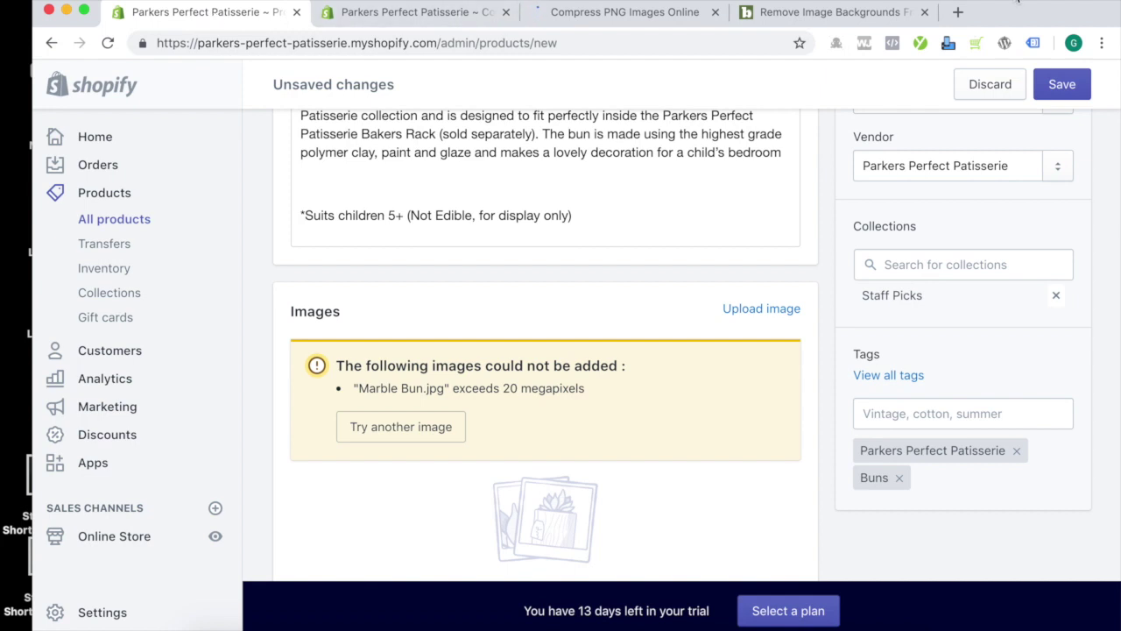
{"action": "left_click_drag", "start_coordinate": [984, 13], "coordinate": [1110, 19]}
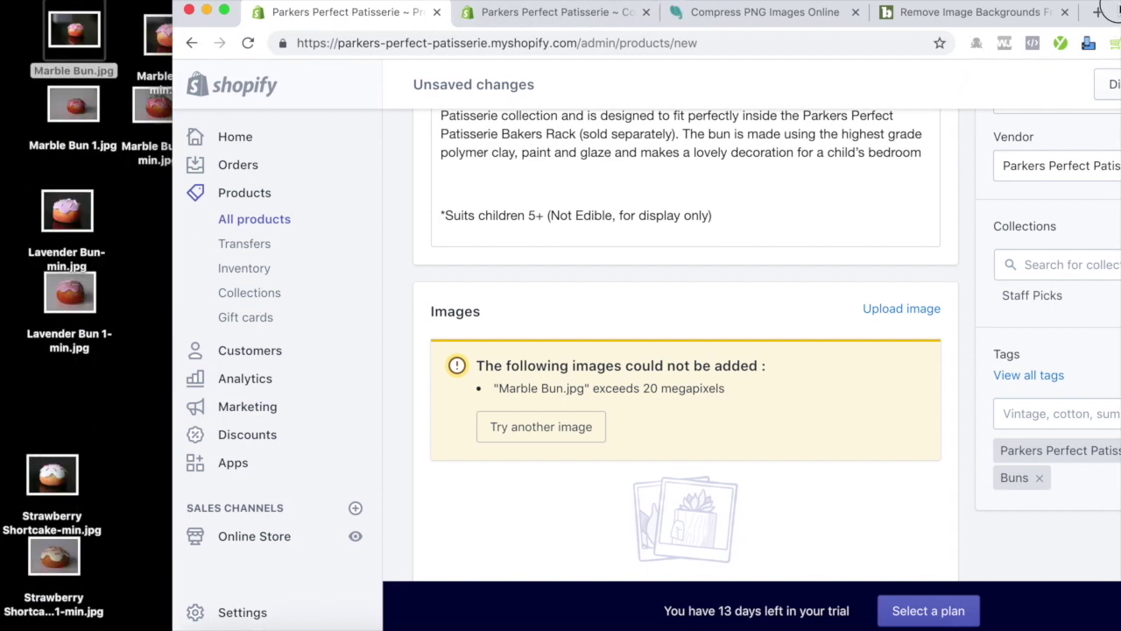
{"action": "left_click_drag", "start_coordinate": [162, 40], "coordinate": [460, 445]}
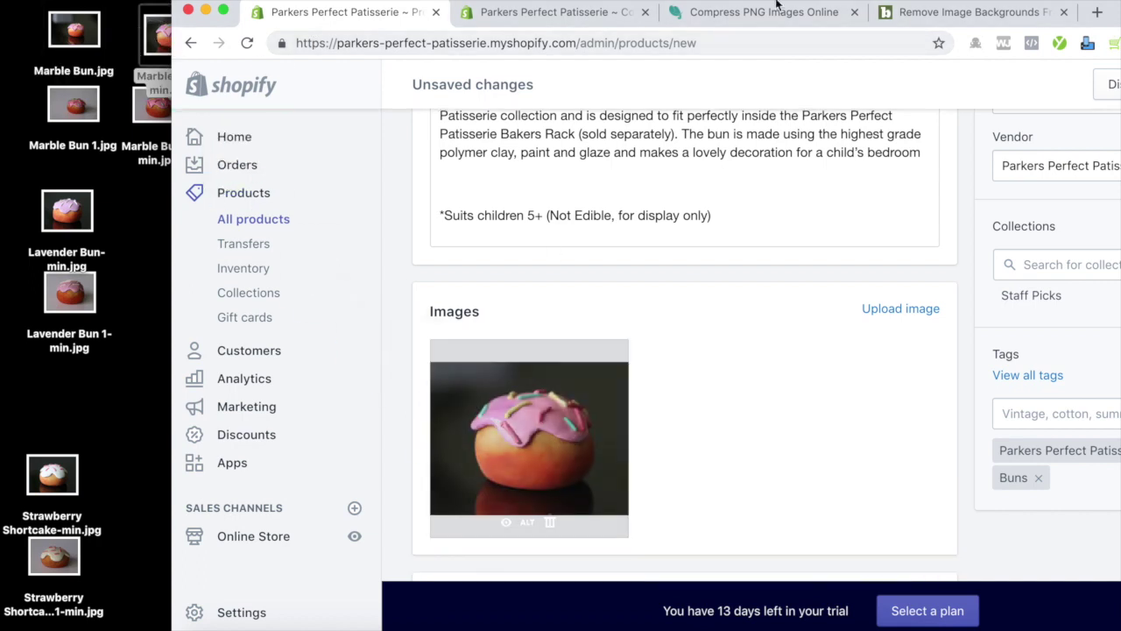
{"action": "left_click_drag", "start_coordinate": [1069, 12], "coordinate": [934, 5]}
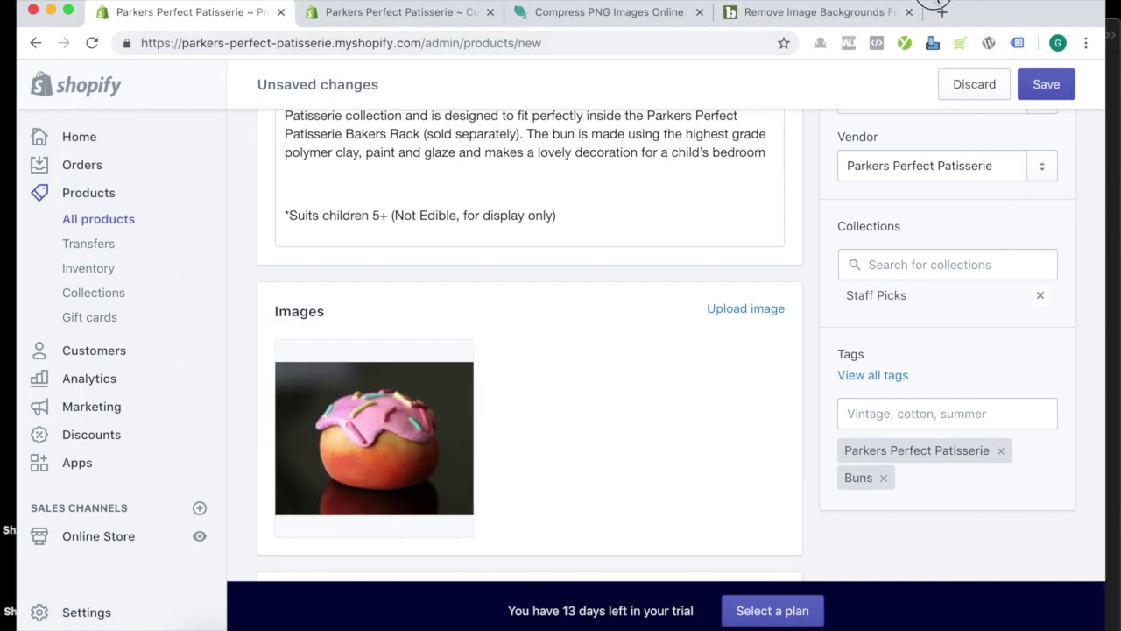
Copy the product title and set the bun image's alt text to Mini Bun
{"action": "scroll", "coordinate": [574, 413], "scroll_direction": "down", "scroll_amount": 5}
{"action": "scroll", "coordinate": [574, 413], "scroll_direction": "up", "scroll_amount": 3}
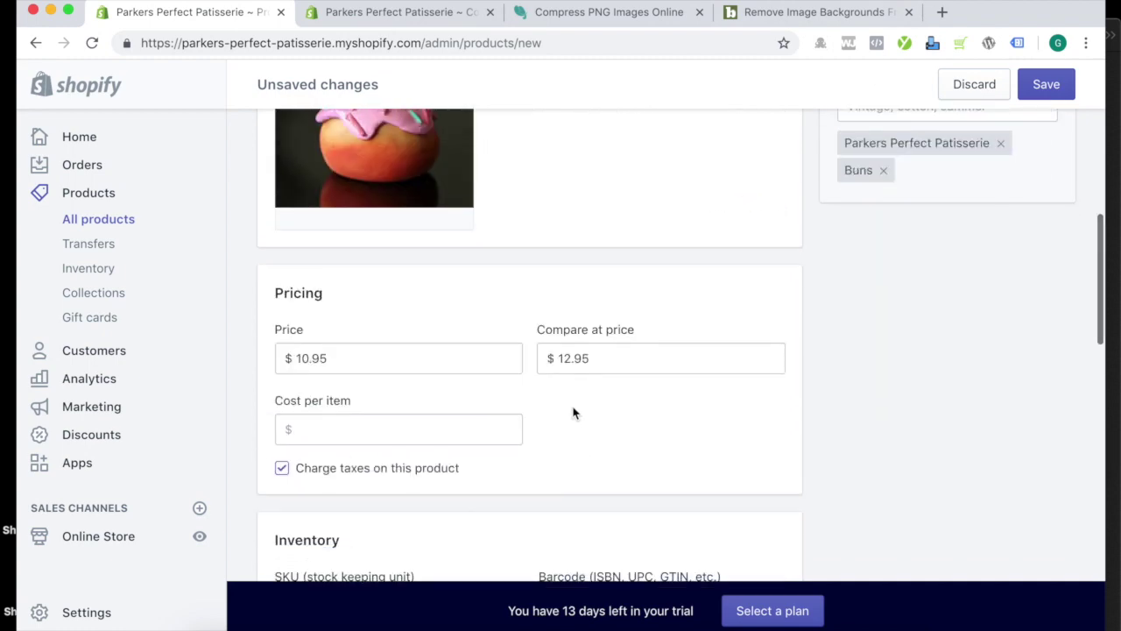
{"action": "mouse_move", "coordinate": [425, 365]}
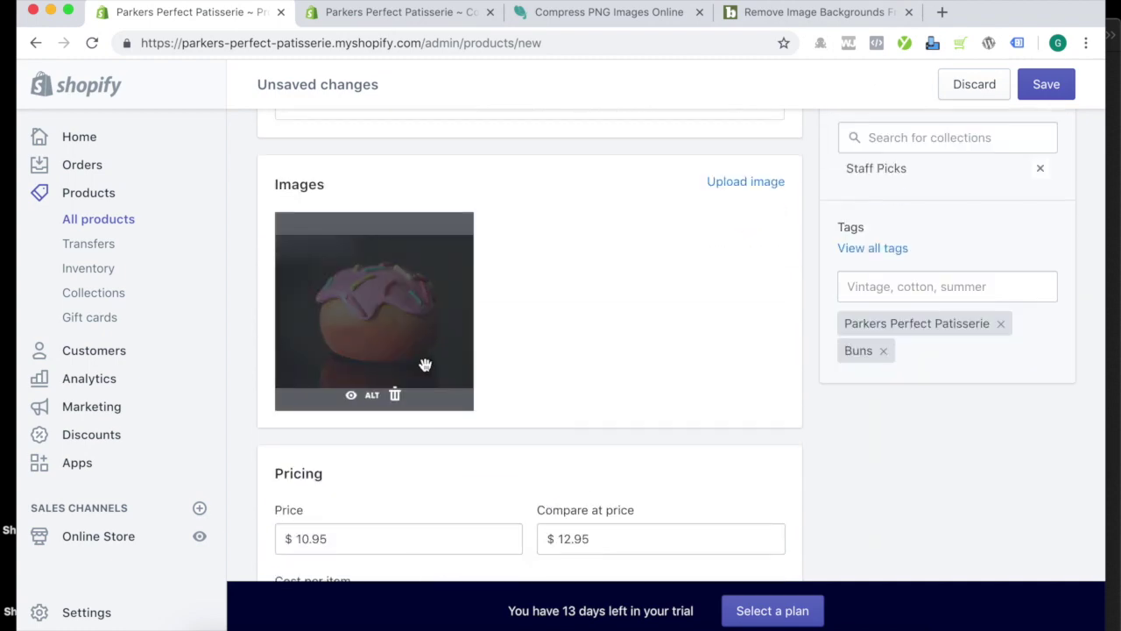
{"action": "scroll", "coordinate": [425, 365], "scroll_direction": "up", "scroll_amount": 10}
{"action": "left_click", "coordinate": [333, 268]}
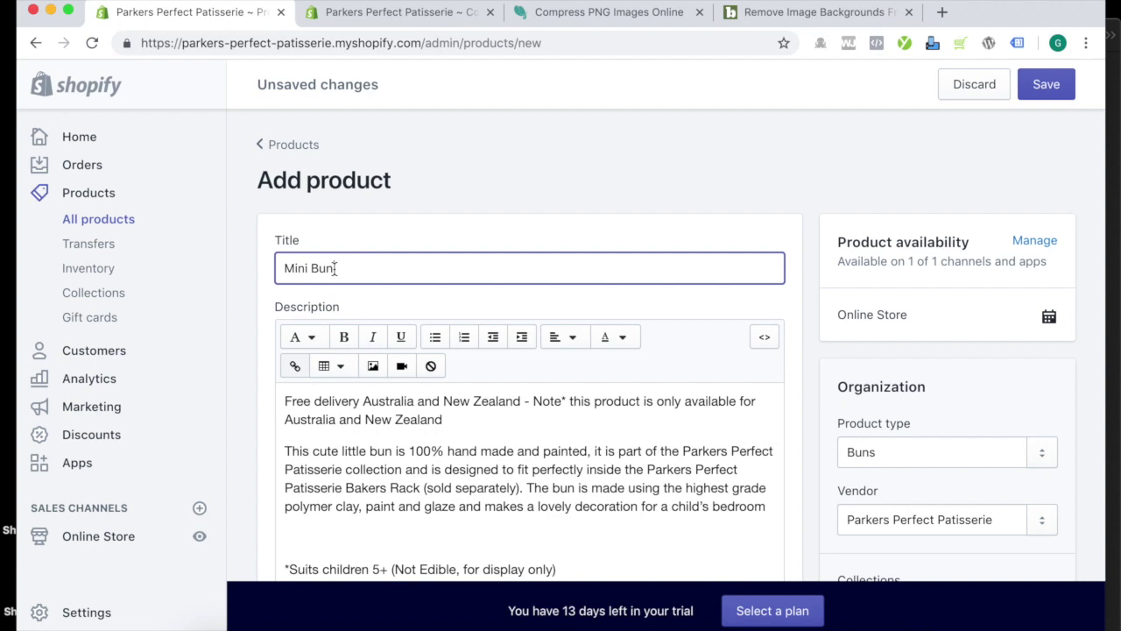
{"action": "left_click_drag", "start_coordinate": [334, 268], "coordinate": [252, 275]}
{"action": "key", "text": "super+c"}
{"action": "scroll", "coordinate": [251, 275], "scroll_direction": "down", "scroll_amount": 6}
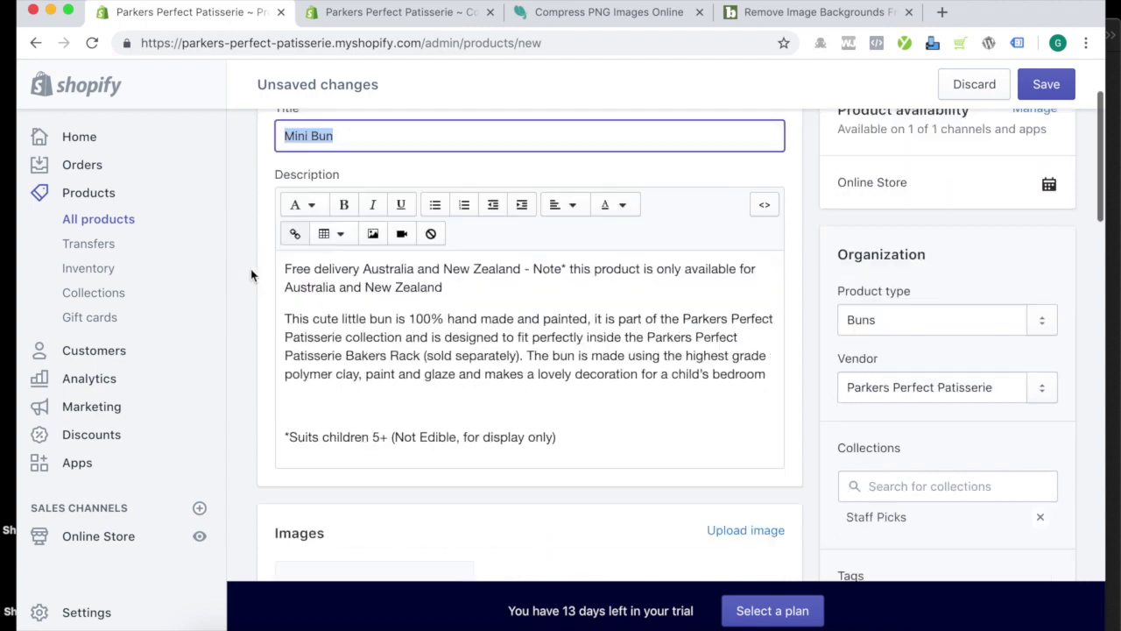
{"action": "mouse_move", "coordinate": [416, 357]}
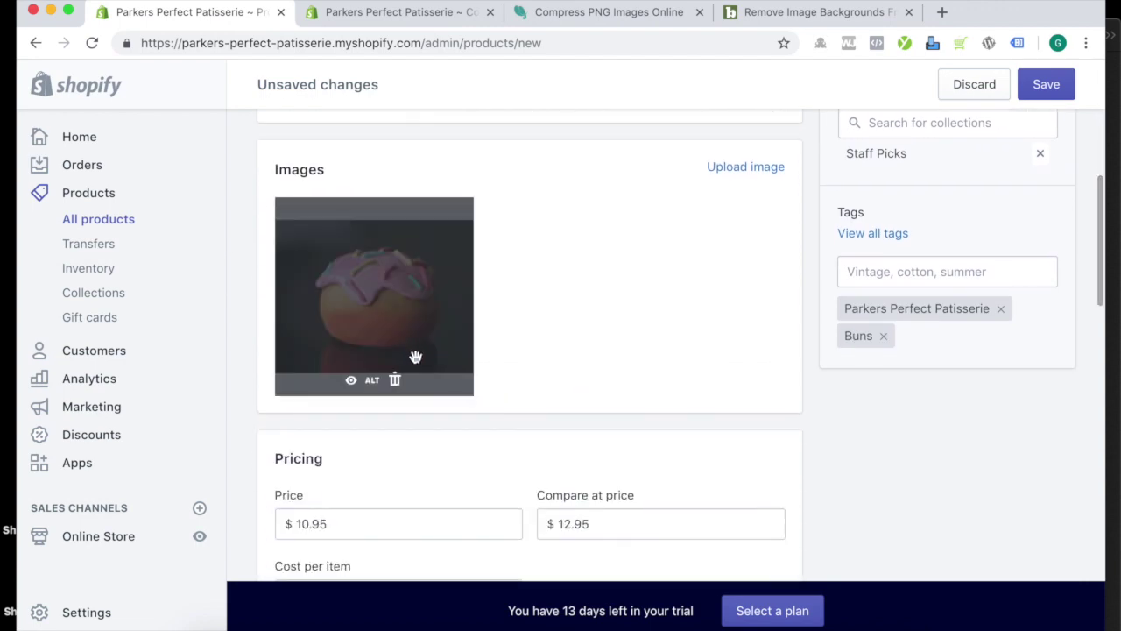
{"action": "left_click", "coordinate": [372, 379]}
{"action": "left_click", "coordinate": [501, 225]}
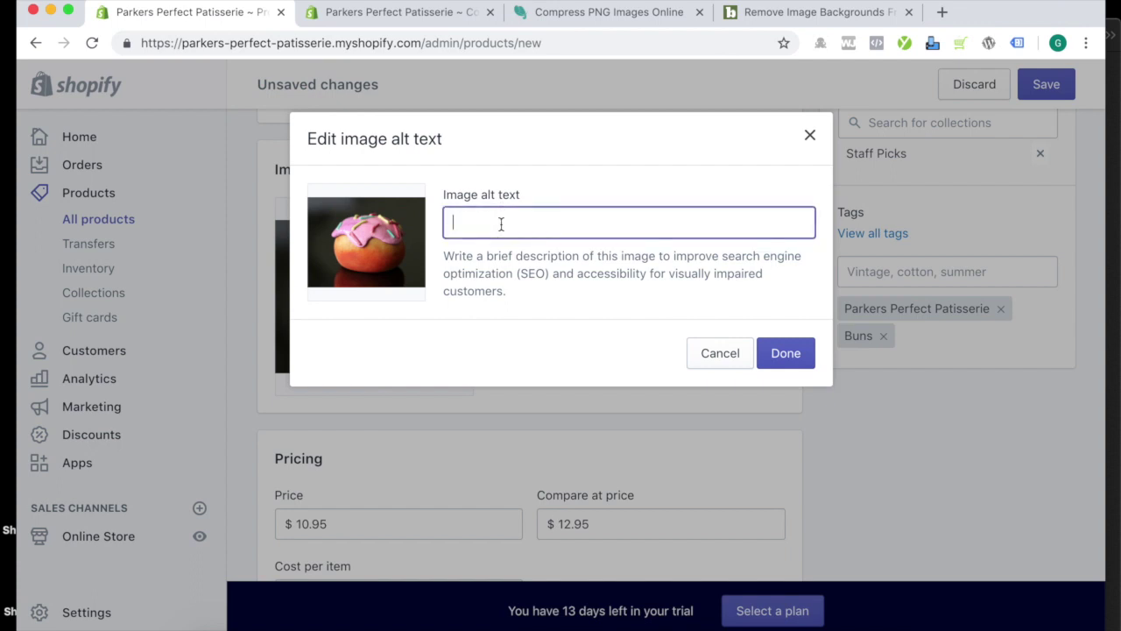
{"action": "key", "text": "super+v"}
{"action": "left_click", "coordinate": [785, 352]}
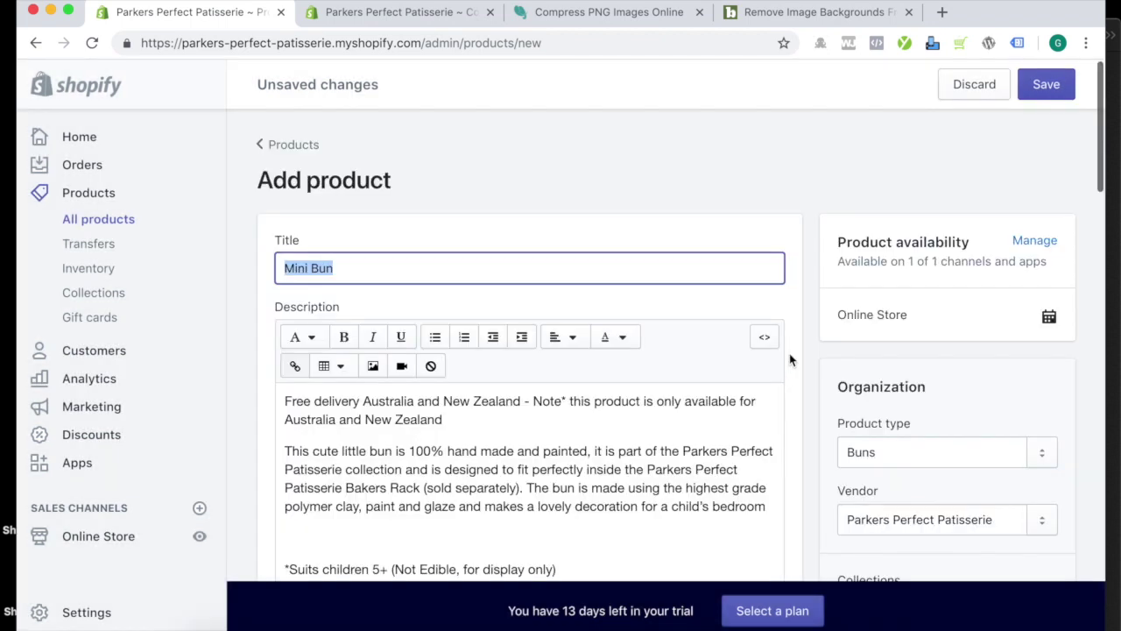
{"action": "scroll", "coordinate": [793, 359], "scroll_direction": "down", "scroll_amount": 15}
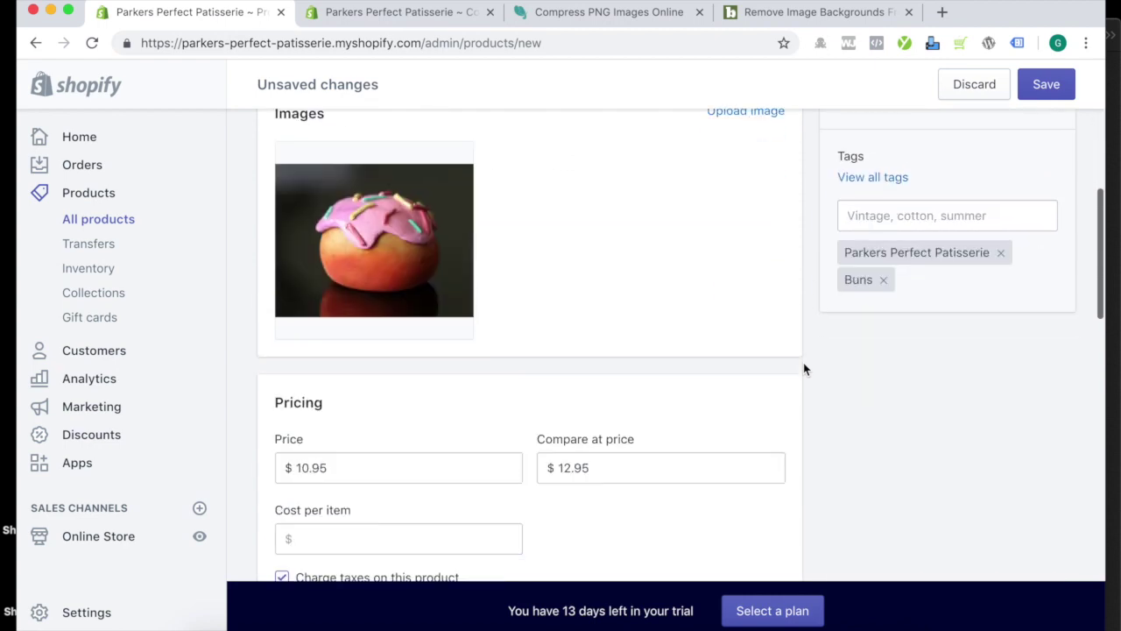
{"action": "scroll", "coordinate": [804, 369], "scroll_direction": "down", "scroll_amount": 15}
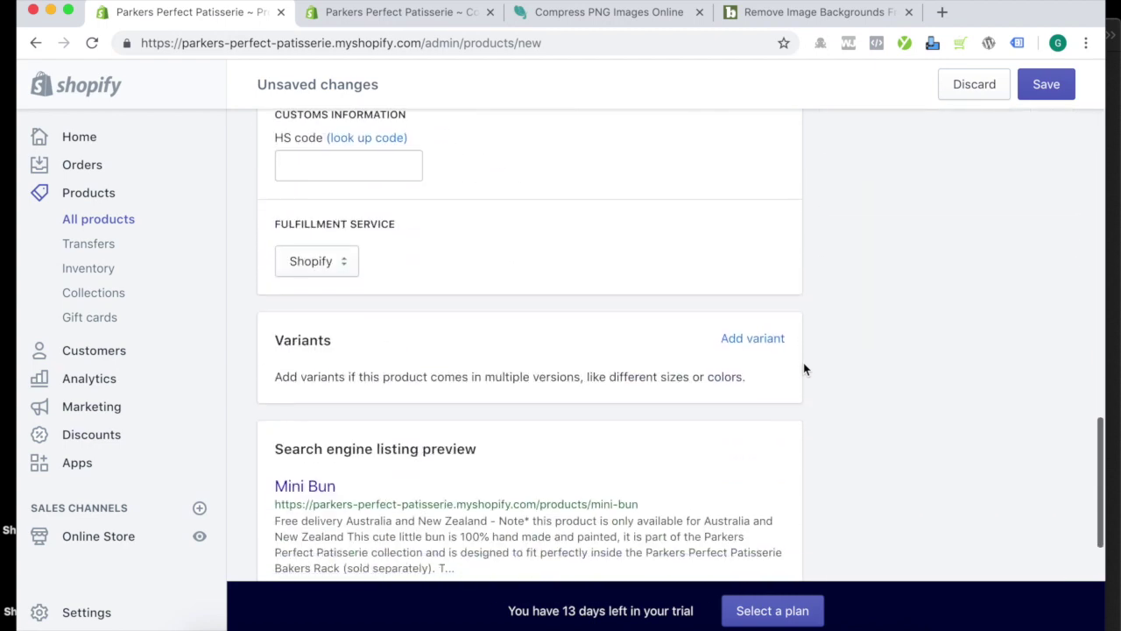
Save the new Mini Bun product
{"action": "scroll", "coordinate": [804, 368], "scroll_direction": "up", "scroll_amount": 10}
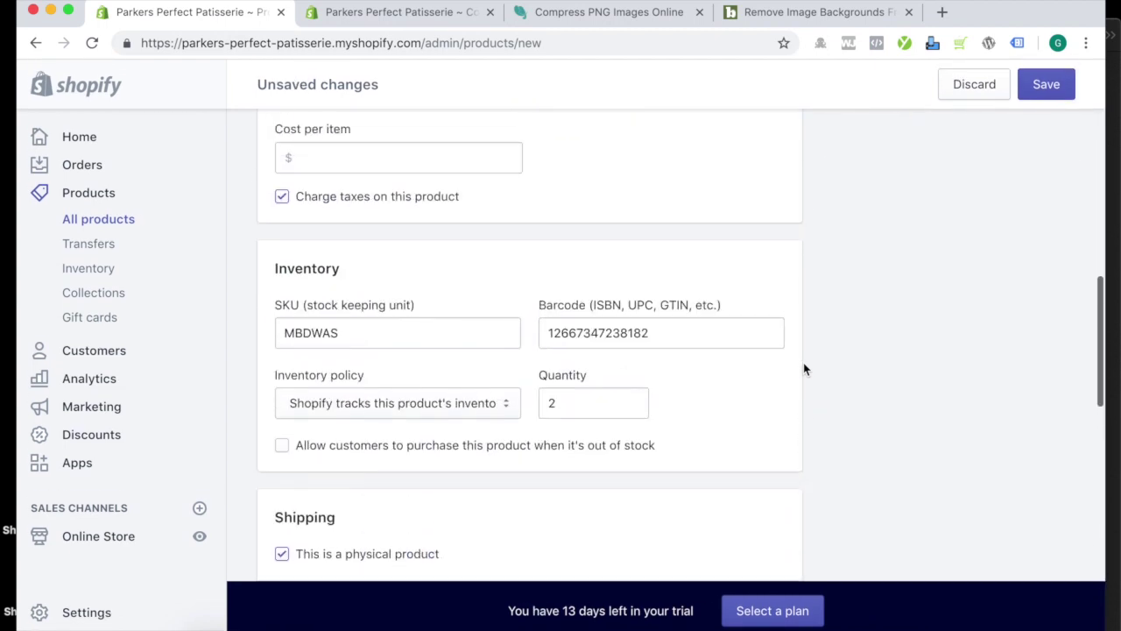
{"action": "scroll", "coordinate": [804, 368], "scroll_direction": "up", "scroll_amount": 15}
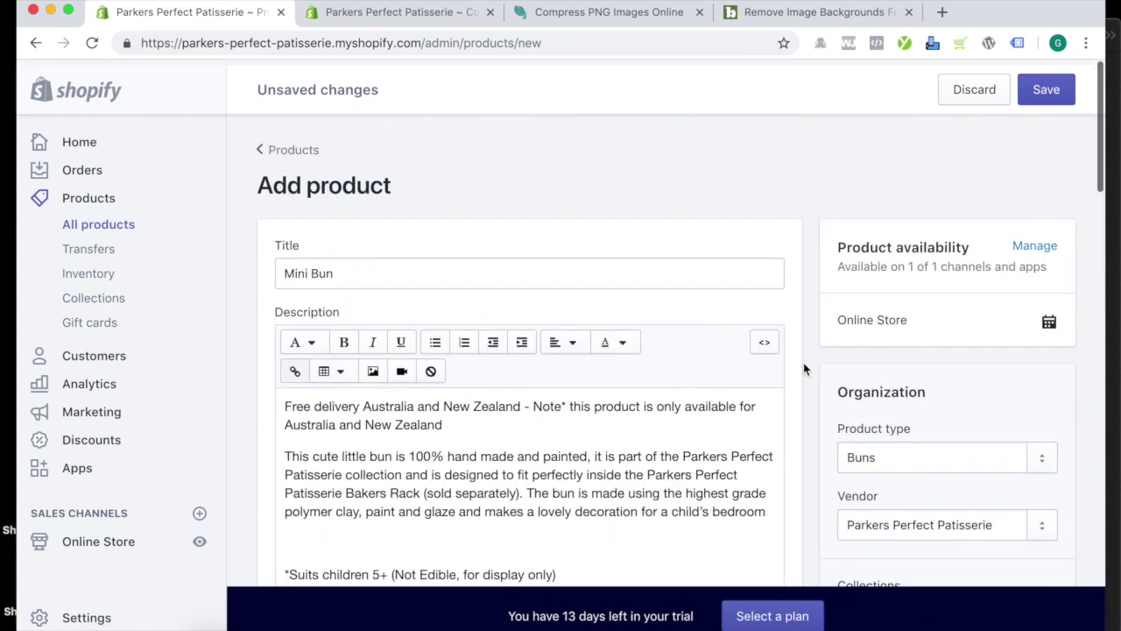
{"action": "left_click", "coordinate": [1055, 84]}
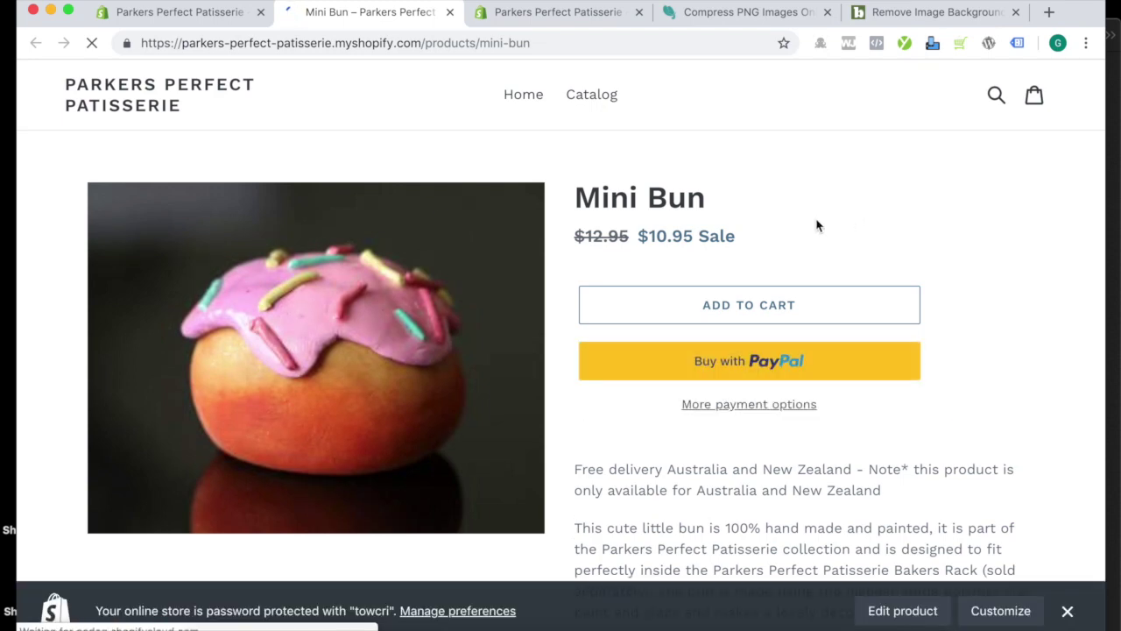
Examine the Mini Bun storefront page, including its image, pricing, payment choices, description and social sharing options
{"action": "scroll", "coordinate": [817, 226], "scroll_direction": "down", "scroll_amount": 3}
{"action": "scroll", "coordinate": [817, 226], "scroll_direction": "up", "scroll_amount": 3}
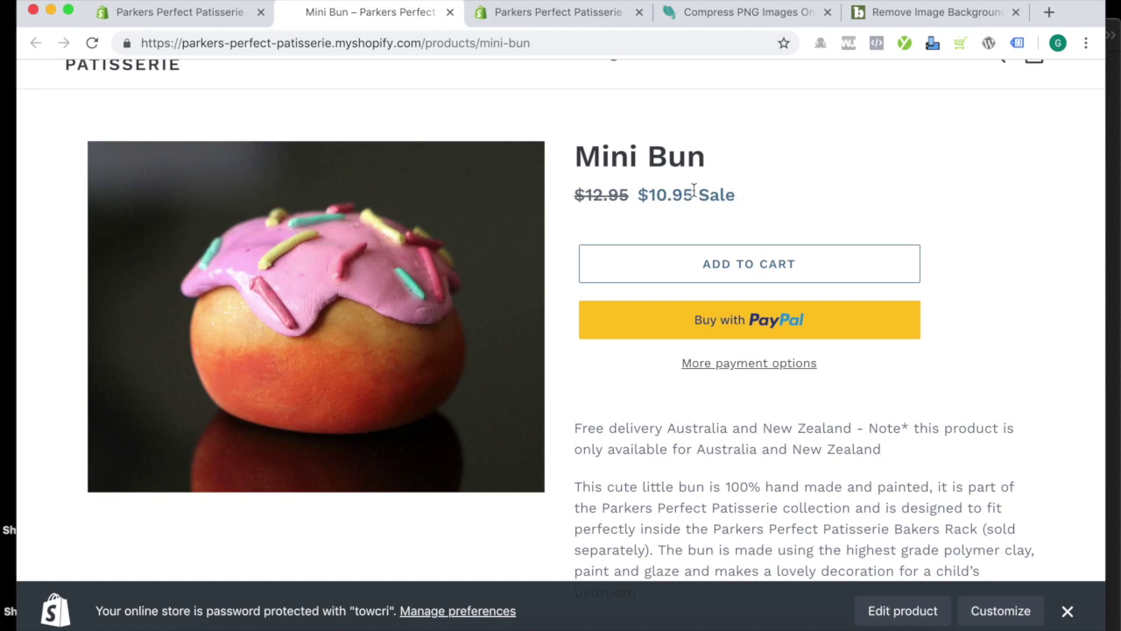
{"action": "scroll", "coordinate": [986, 261], "scroll_direction": "up", "scroll_amount": 1}
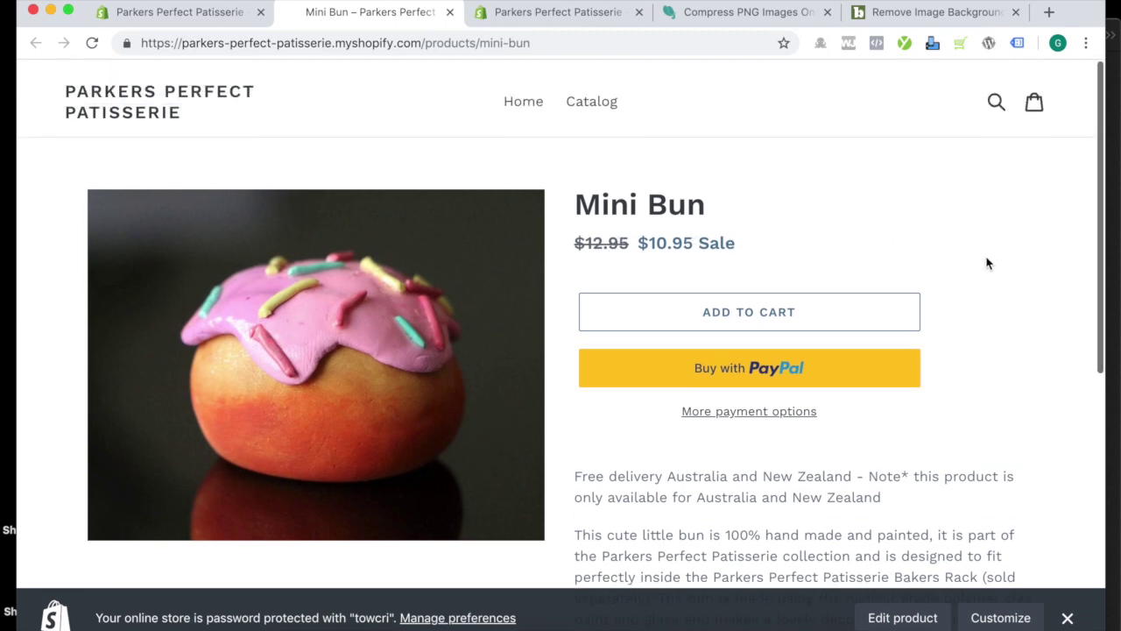
{"action": "scroll", "coordinate": [986, 261], "scroll_direction": "down", "scroll_amount": 5}
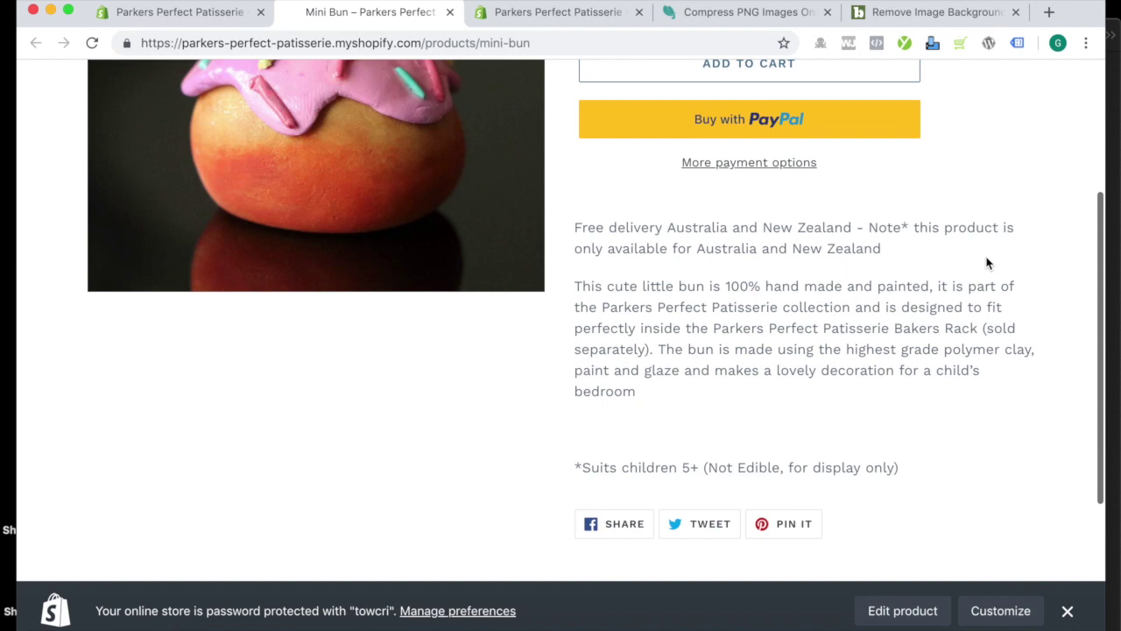
{"action": "scroll", "coordinate": [782, 346], "scroll_direction": "down", "scroll_amount": 1}
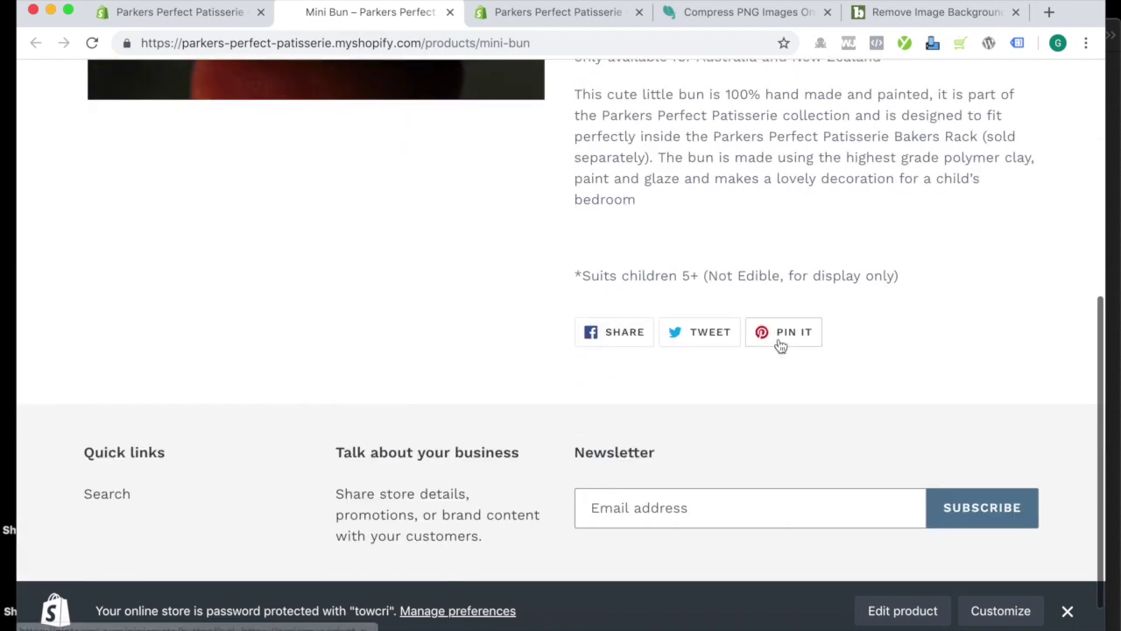
{"action": "scroll", "coordinate": [780, 346], "scroll_direction": "up", "scroll_amount": 5}
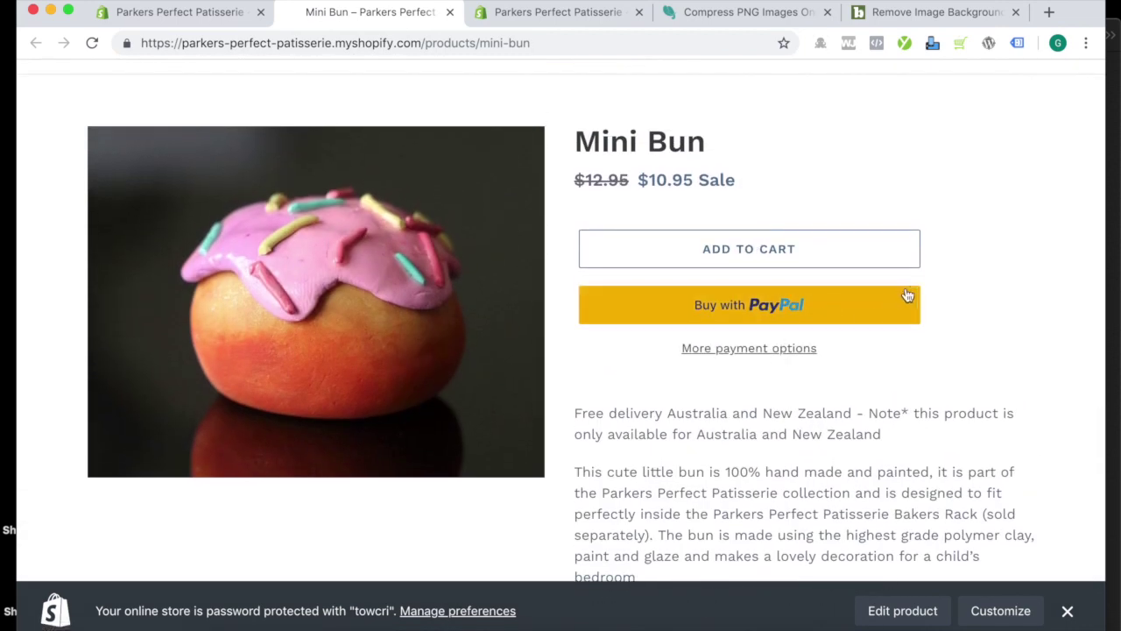
View the Mini Bun order summary through more payment options, dismiss it, and close the storefront page
{"action": "left_click", "coordinate": [764, 353]}
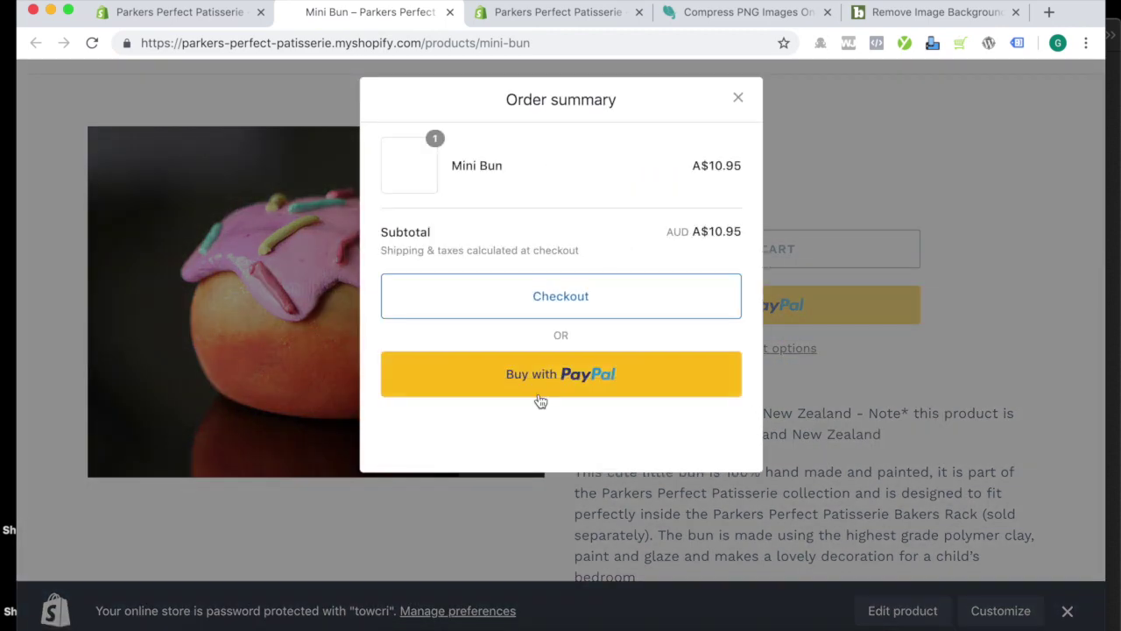
{"action": "left_click", "coordinate": [740, 102]}
{"action": "scroll", "coordinate": [795, 204], "scroll_direction": "up", "scroll_amount": 2}
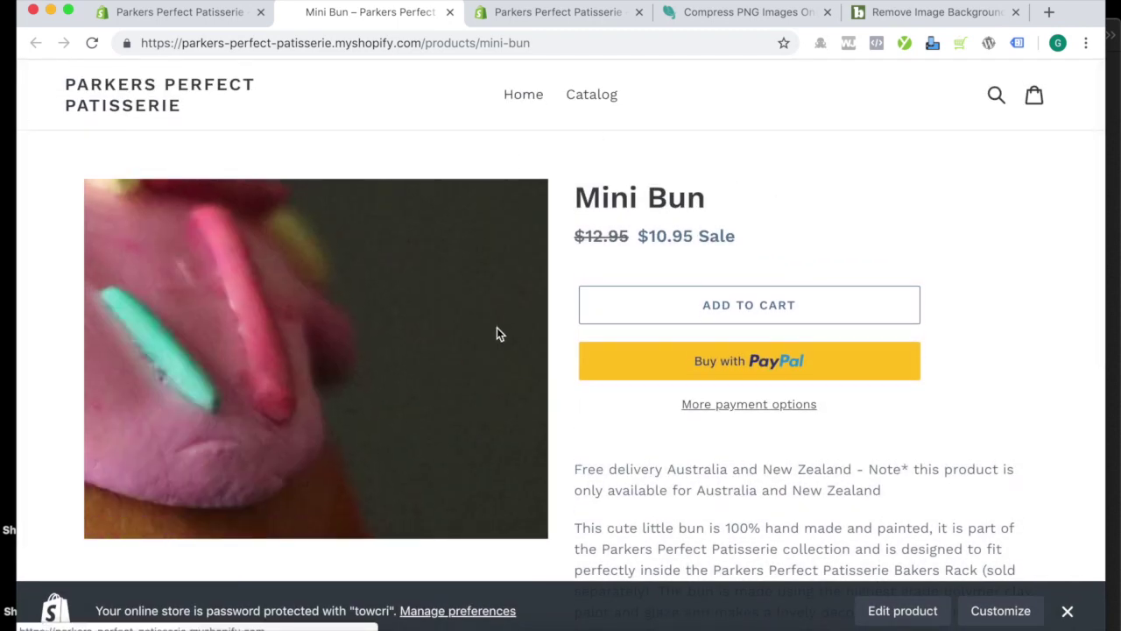
{"action": "left_click", "coordinate": [450, 12]}
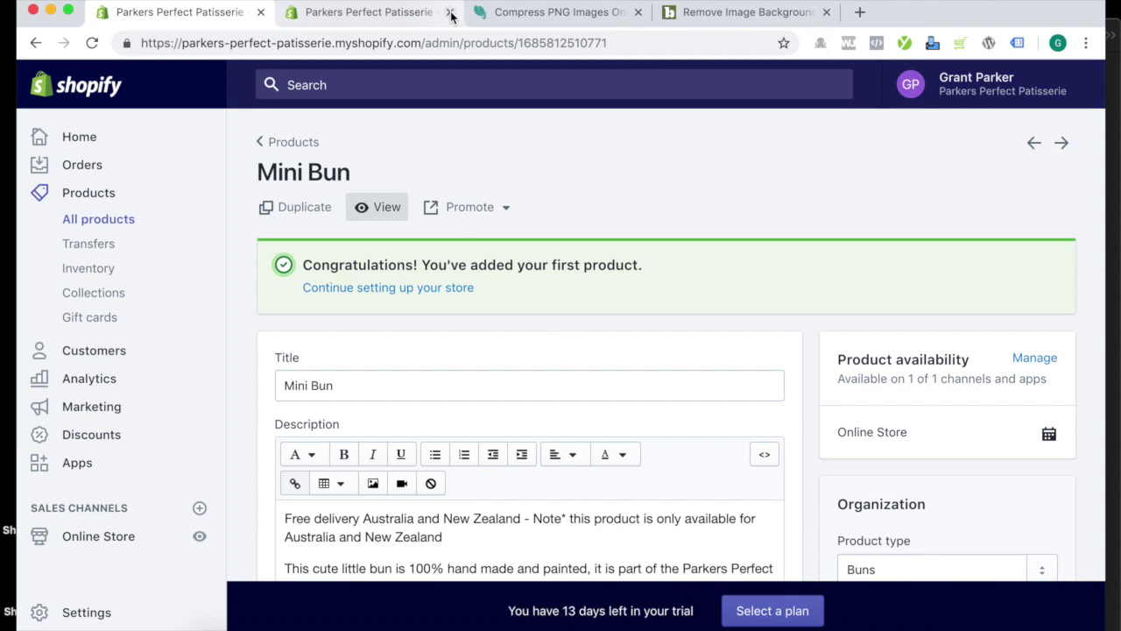
Start adding variants to the Mini Bun product and name the first option Type
{"action": "scroll", "coordinate": [691, 193], "scroll_direction": "down", "scroll_amount": 4}
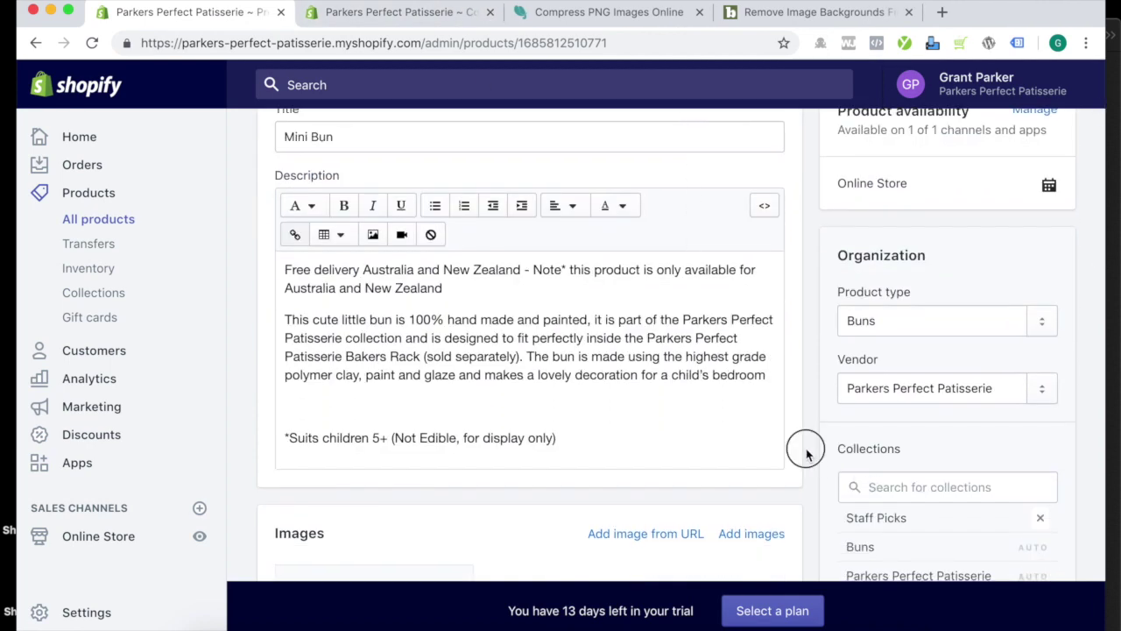
{"action": "scroll", "coordinate": [806, 448], "scroll_direction": "down", "scroll_amount": 5}
{"action": "scroll", "coordinate": [806, 447], "scroll_direction": "down", "scroll_amount": 10}
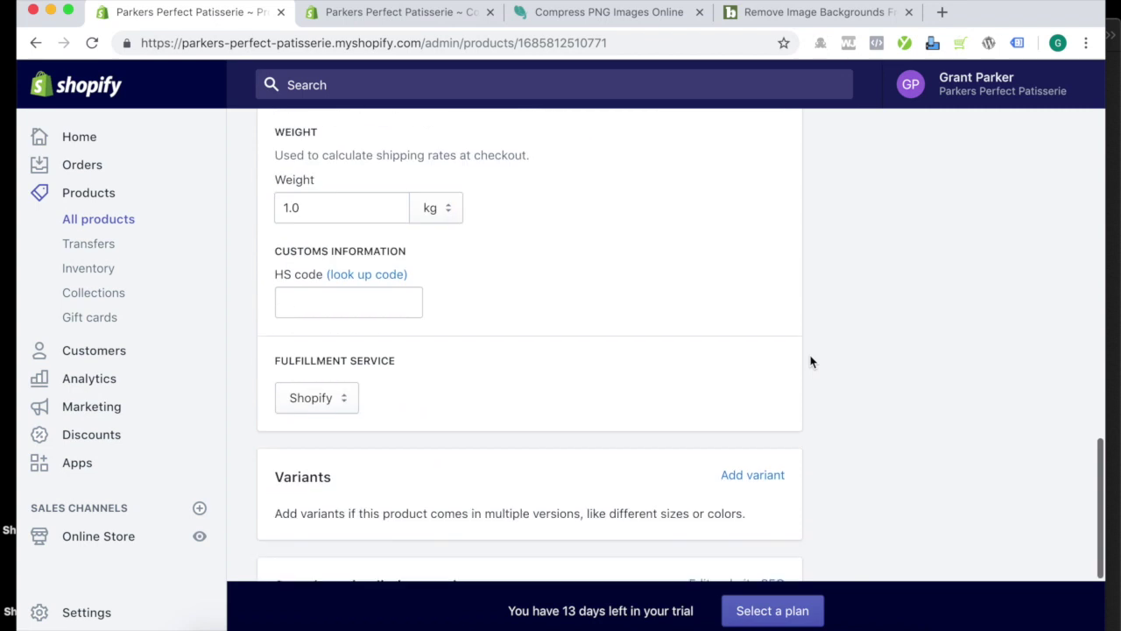
{"action": "scroll", "coordinate": [810, 361], "scroll_direction": "down", "scroll_amount": 3}
{"action": "left_click", "coordinate": [747, 230]}
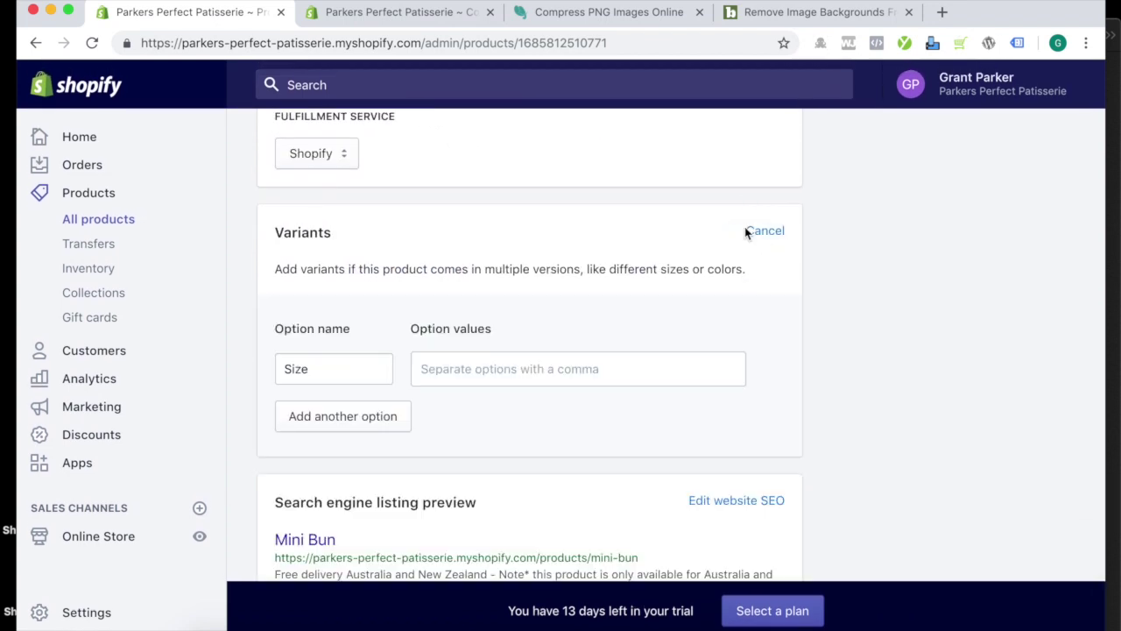
{"action": "left_click", "coordinate": [310, 372]}
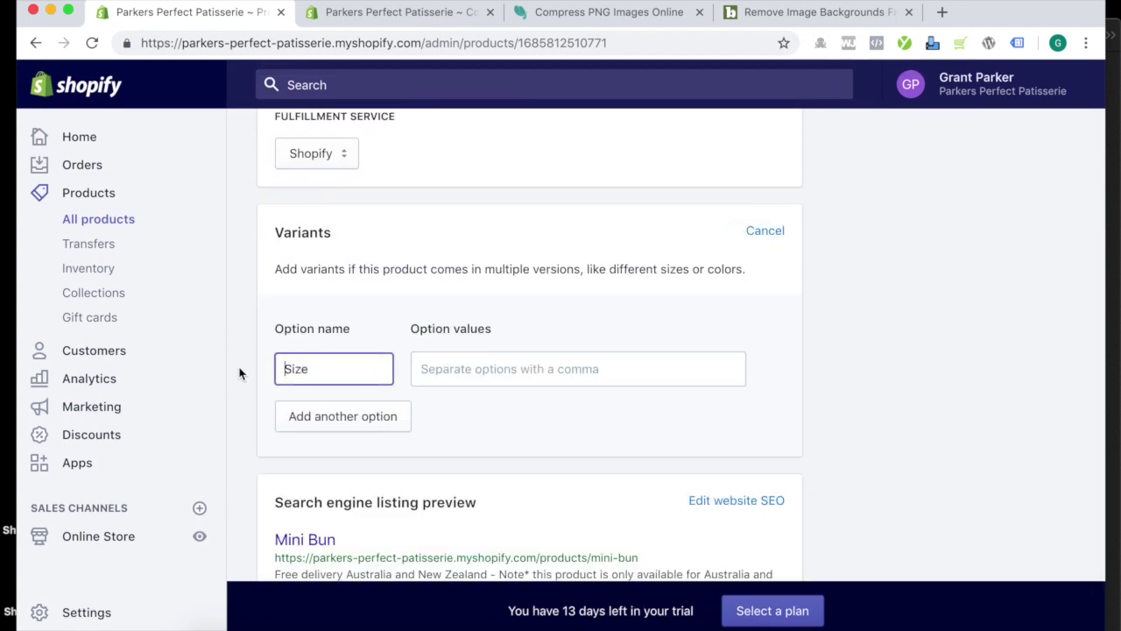
{"action": "double_click", "coordinate": [287, 366]}
{"action": "type", "text": "Ty"}
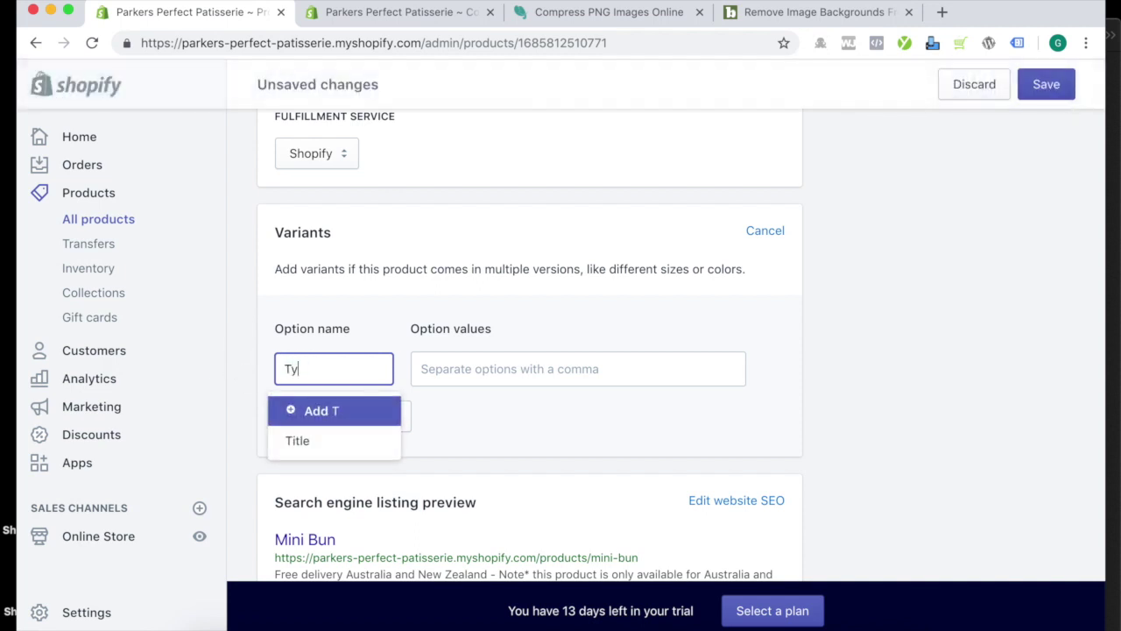
{"action": "type", "text": "pe"}
{"action": "left_click", "coordinate": [316, 413]}
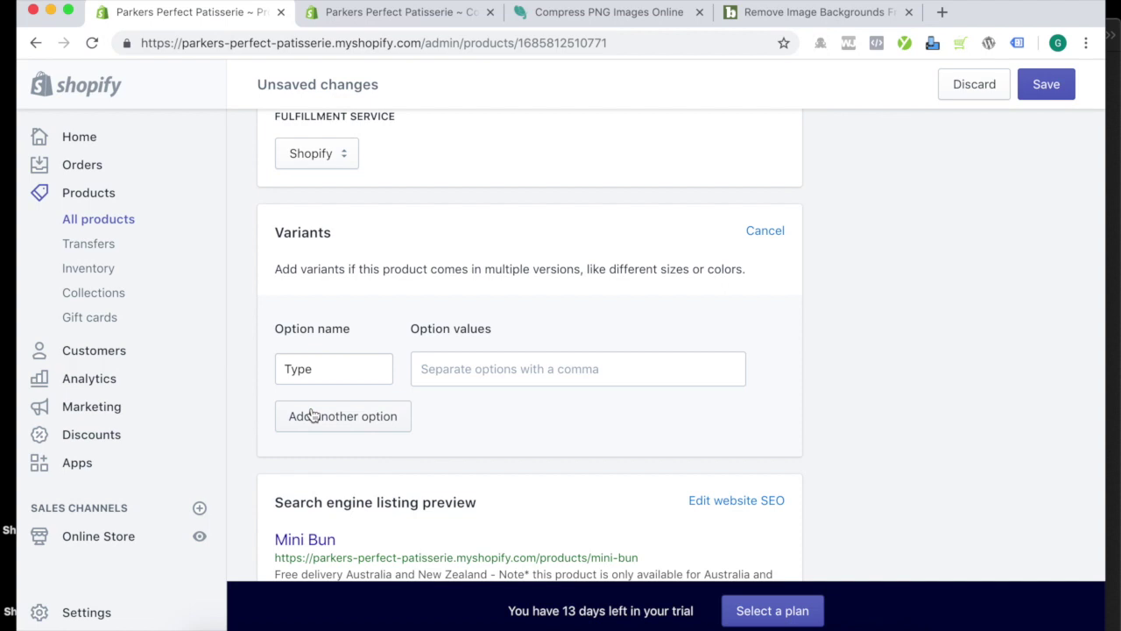
Copy Strawberry Shortcake from the product note and add it as a value of the Type option
{"action": "left_click", "coordinate": [1113, 390]}
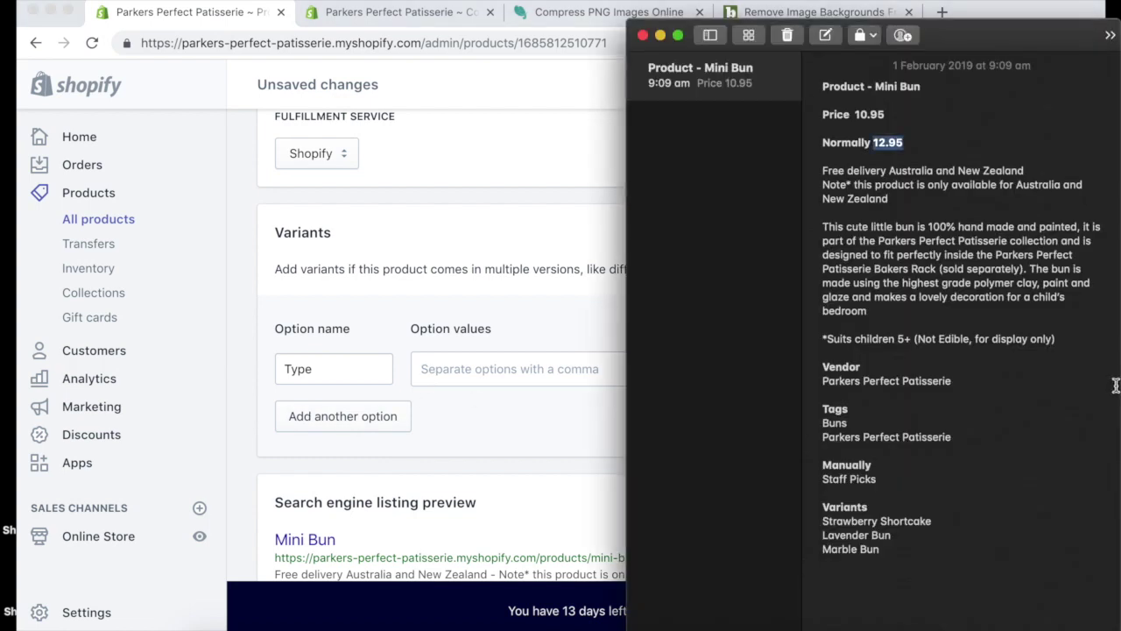
{"action": "left_click_drag", "start_coordinate": [934, 520], "coordinate": [783, 520]}
{"action": "key", "text": "super+c"}
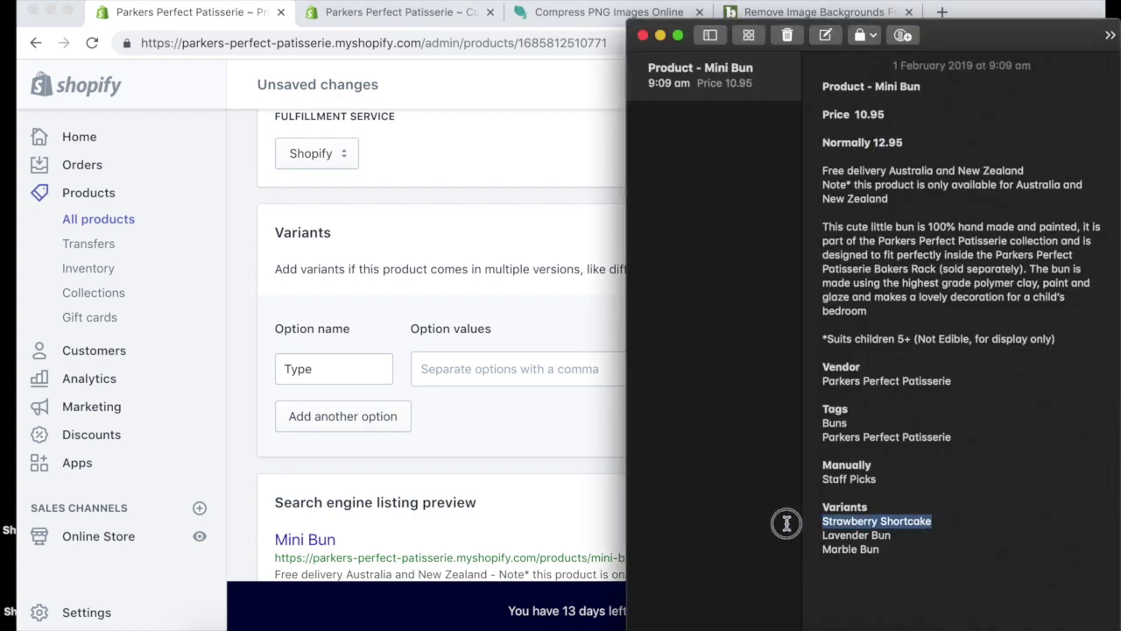
{"action": "left_click", "coordinate": [540, 469]}
{"action": "left_click", "coordinate": [515, 369]}
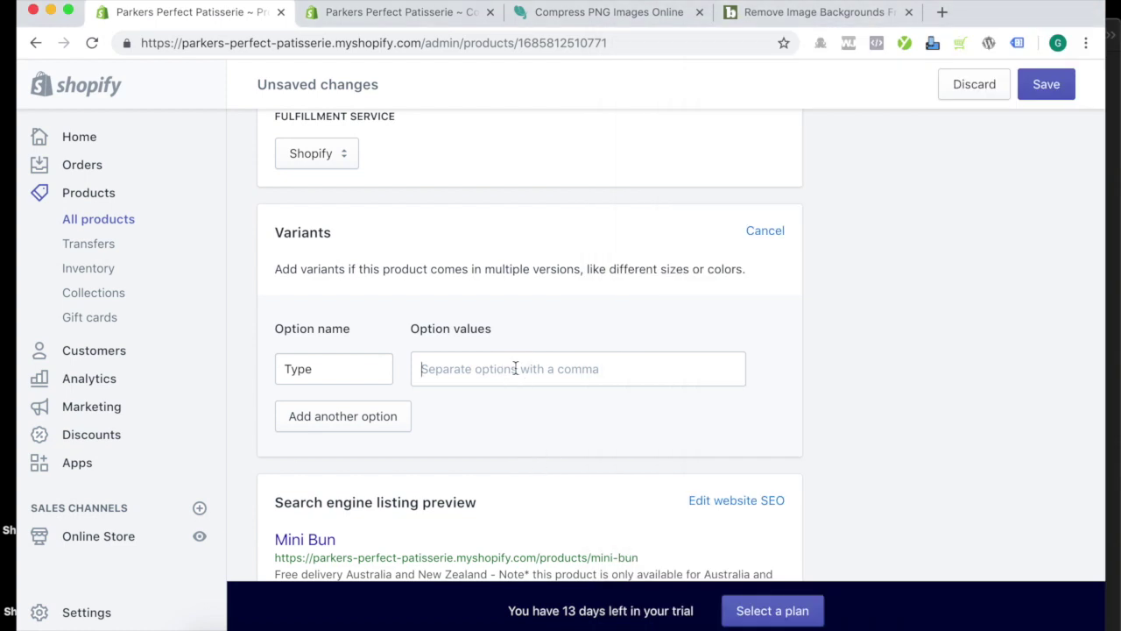
{"action": "key", "text": "super+v"}
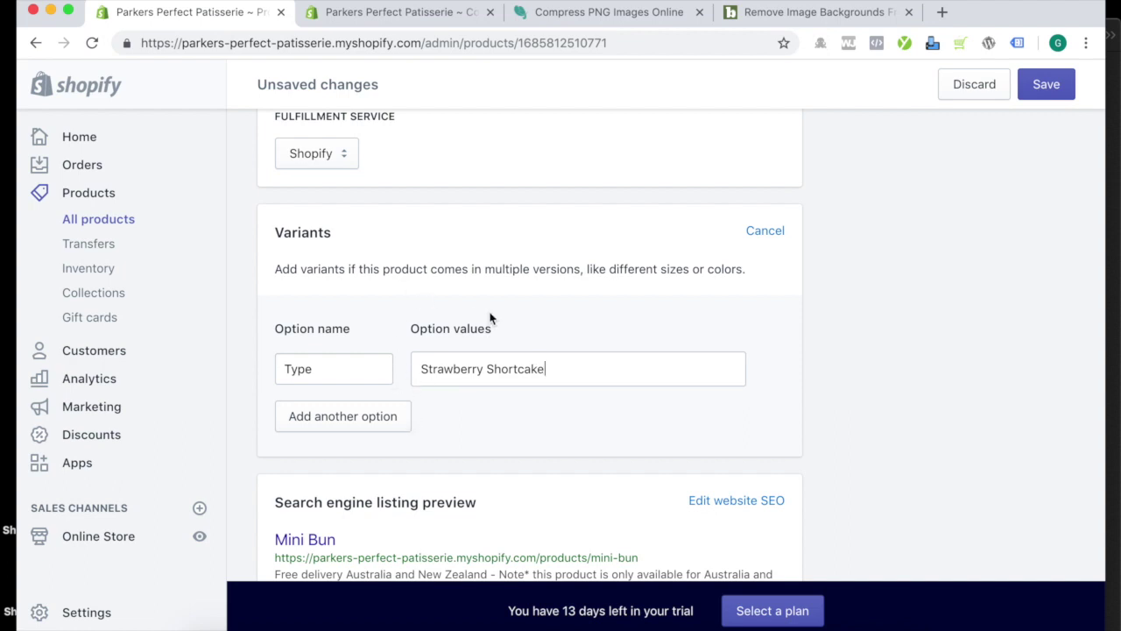
{"action": "scroll", "coordinate": [728, 234], "scroll_direction": "up", "scroll_amount": 10}
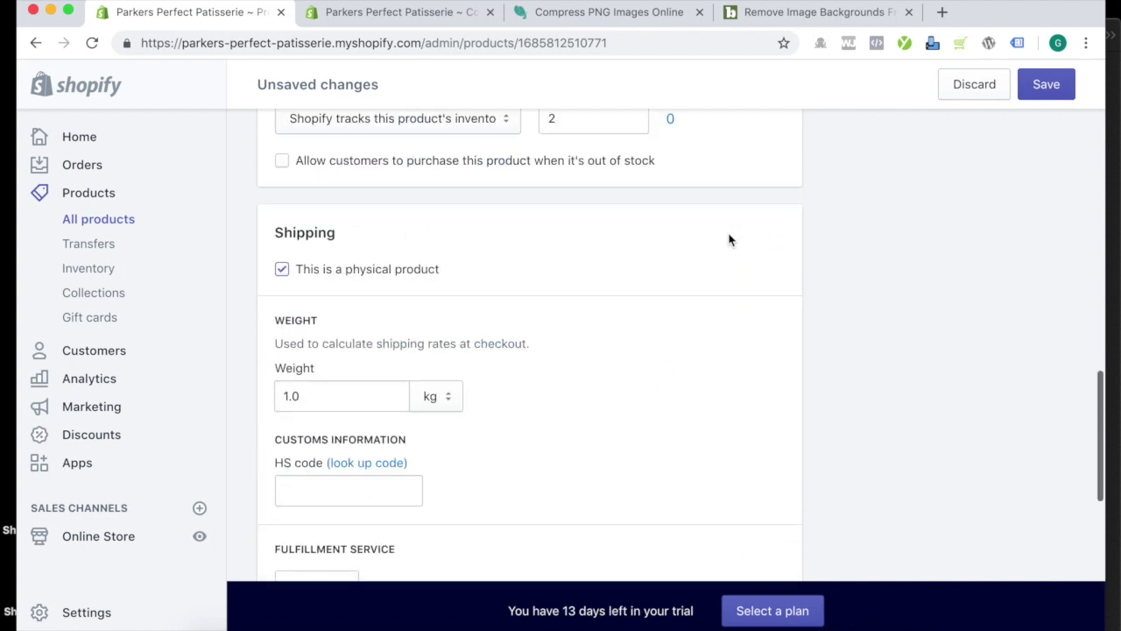
{"action": "scroll", "coordinate": [728, 234], "scroll_direction": "up", "scroll_amount": 3}
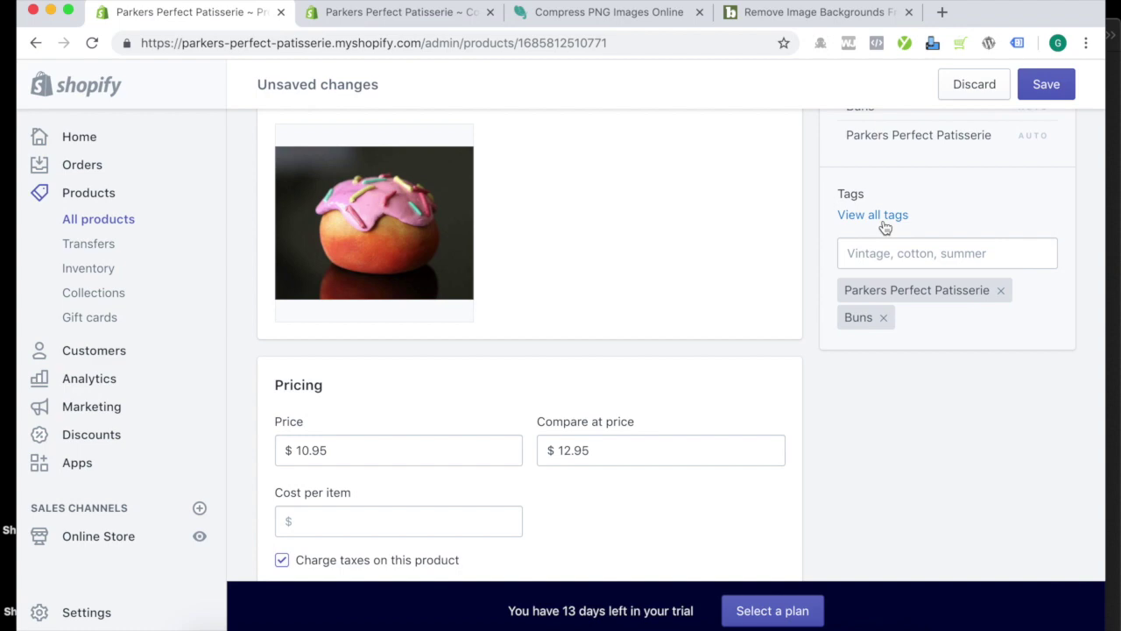
{"action": "scroll", "coordinate": [859, 239], "scroll_direction": "down", "scroll_amount": 15}
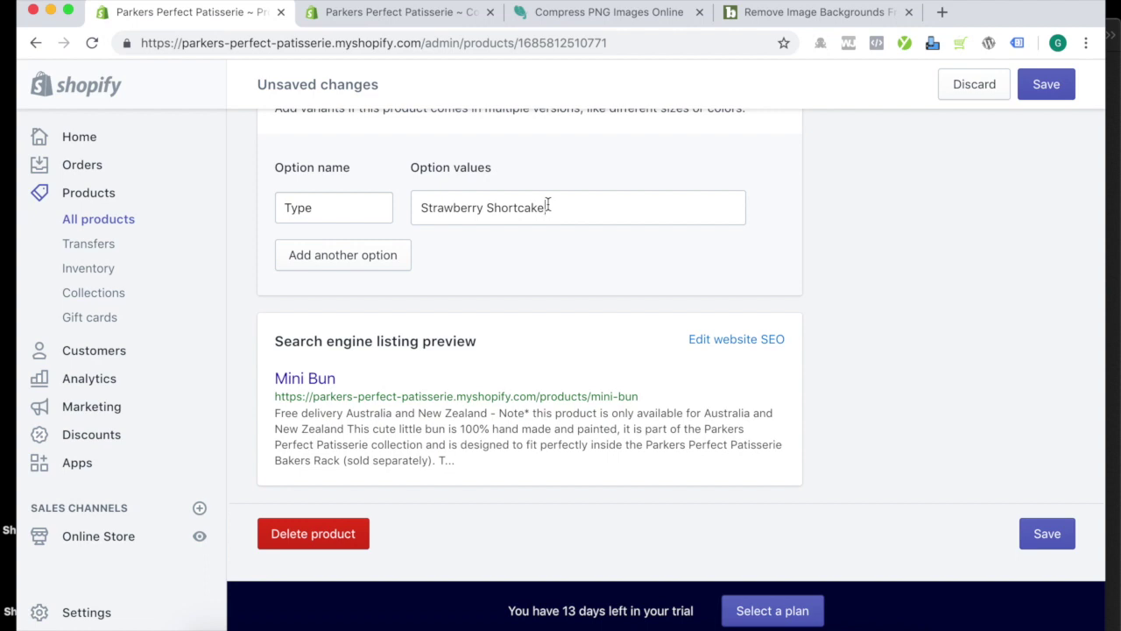
{"action": "key", "text": "Return"}
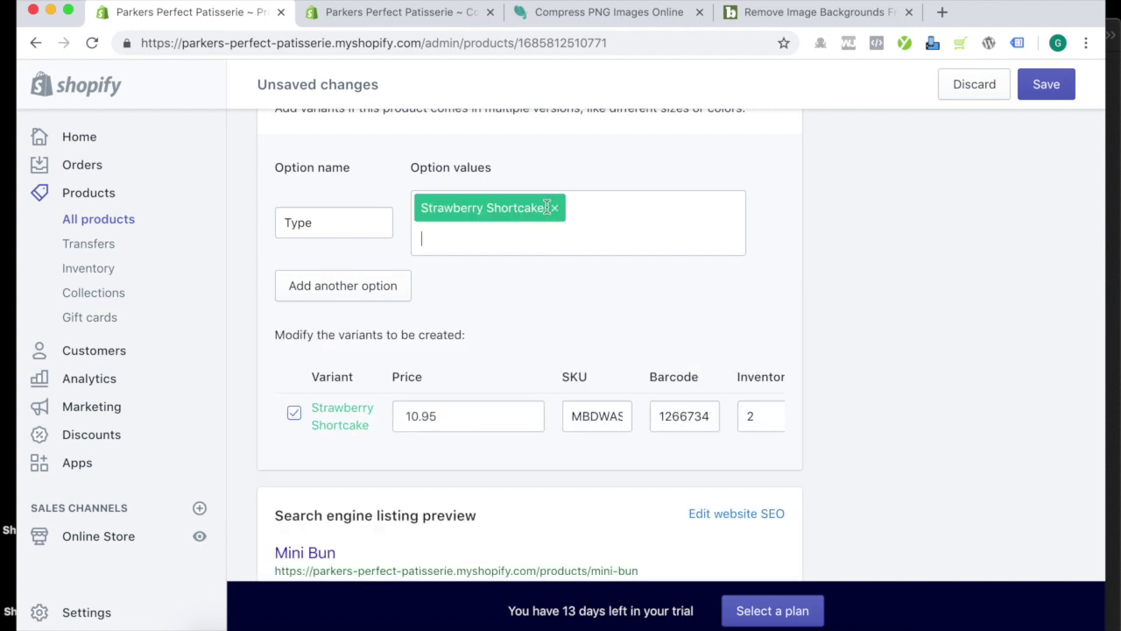
Copy Lavender Bun from the product note and add it as a second Type value
{"action": "left_click", "coordinate": [1117, 428]}
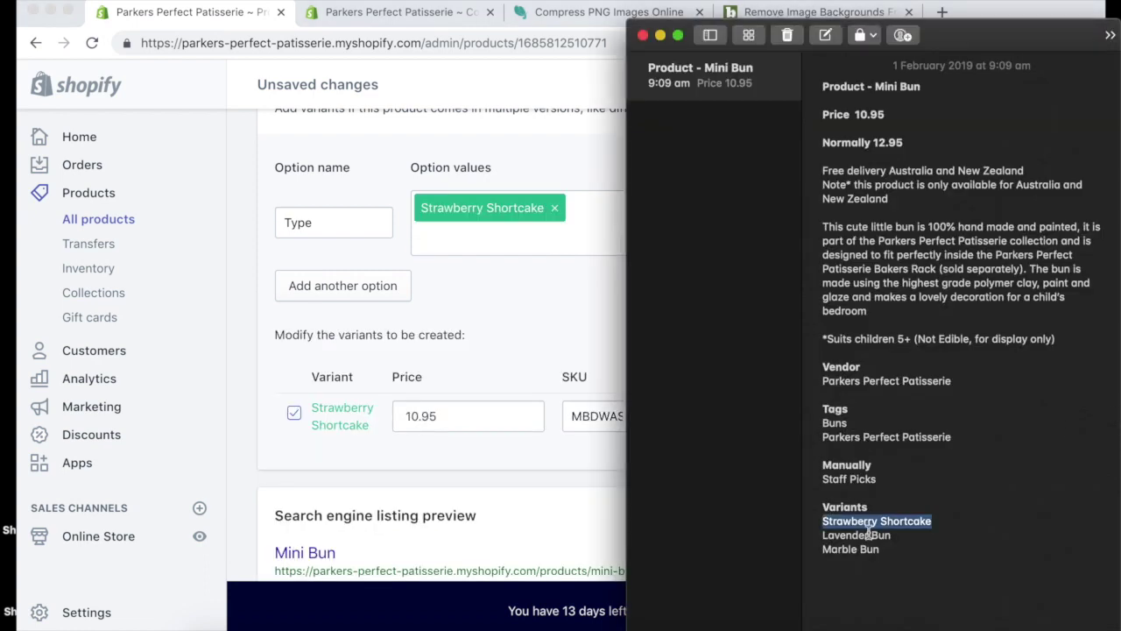
{"action": "left_click_drag", "start_coordinate": [898, 536], "coordinate": [790, 537]}
{"action": "key", "text": "super+c"}
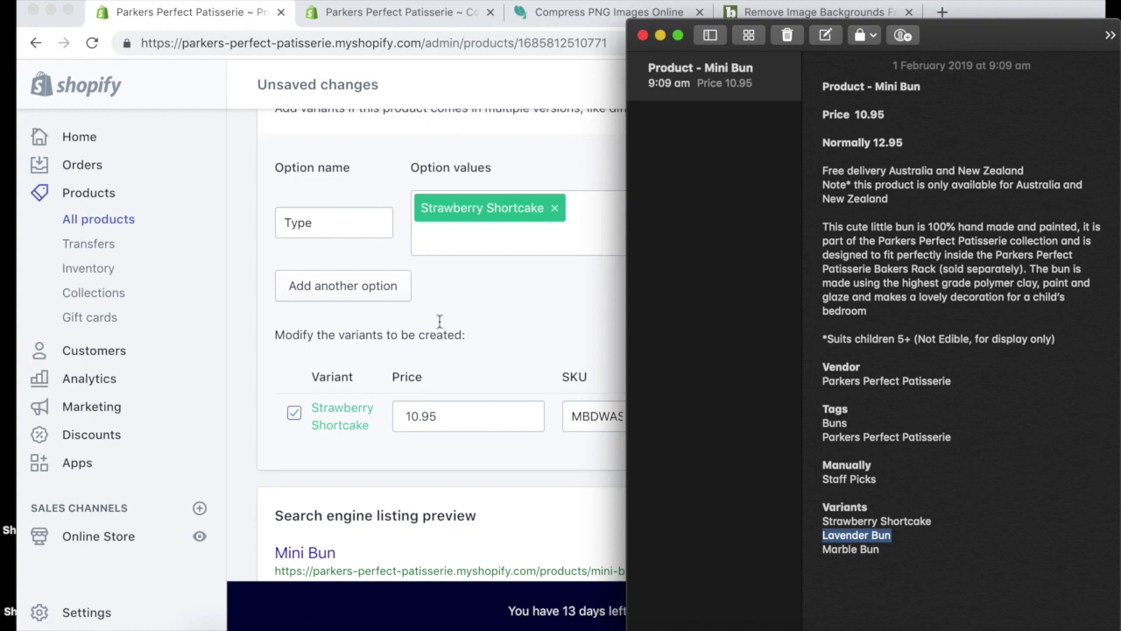
{"action": "left_click", "coordinate": [611, 239]}
{"action": "key", "text": "super+v"}
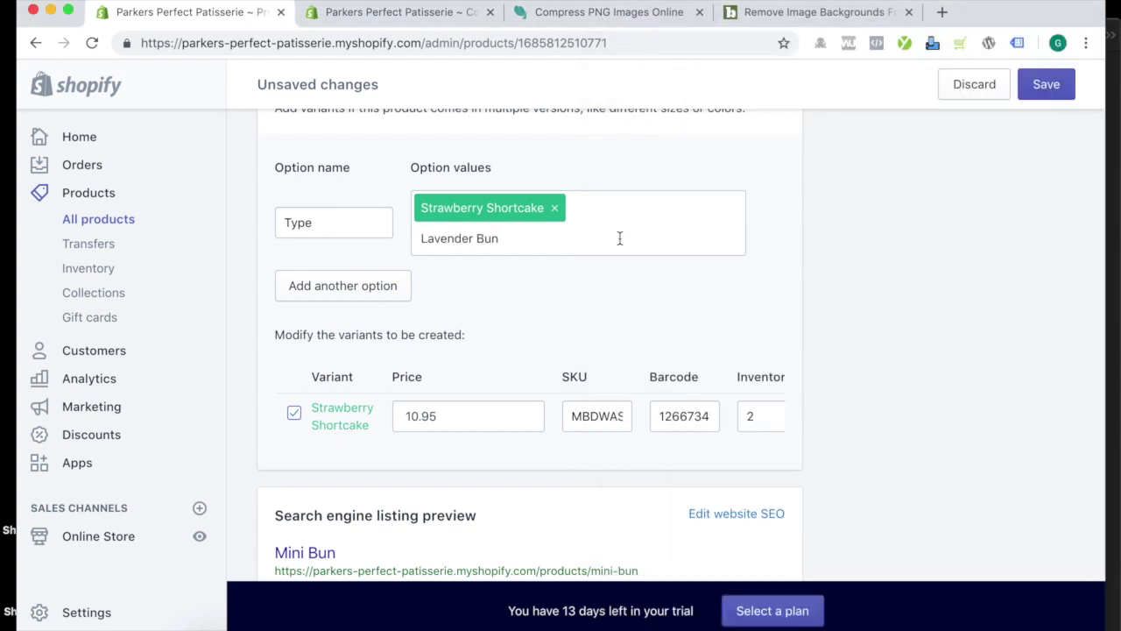
{"action": "key", "text": "Return"}
Copy Marble Bun from the product note and add it as a third Type value
{"action": "left_click", "coordinate": [1116, 349]}
{"action": "left_click_drag", "start_coordinate": [883, 548], "coordinate": [801, 550]}
{"action": "key", "text": "super+c"}
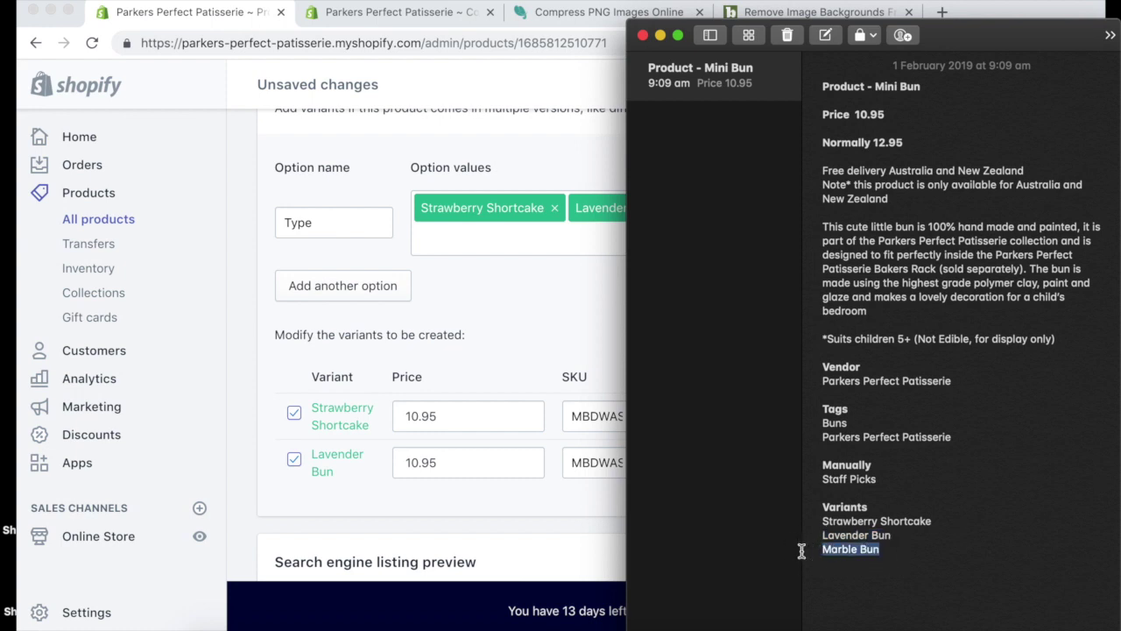
{"action": "left_click", "coordinate": [468, 287]}
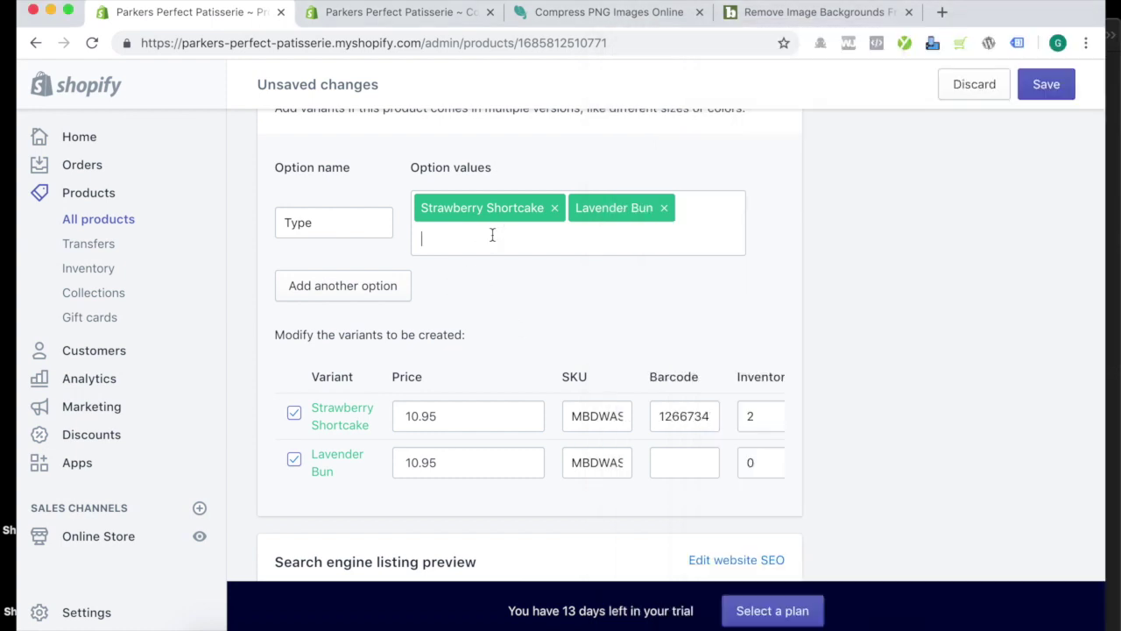
{"action": "key", "text": "super+v"}
{"action": "key", "text": "Return"}
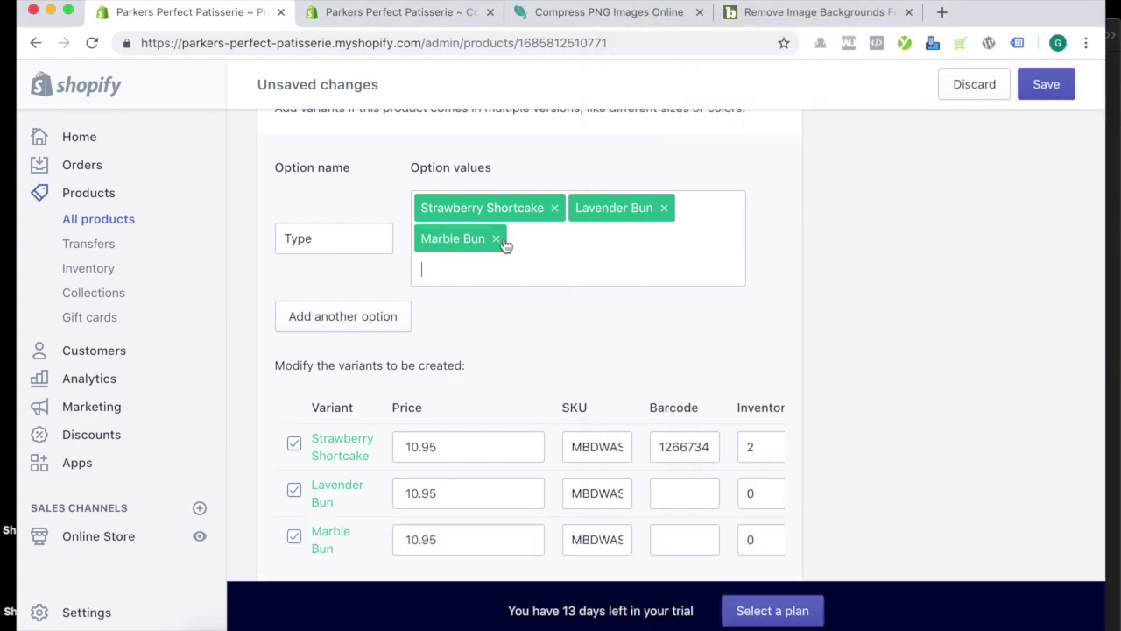
Review the generated variants and save the product with them
{"action": "scroll", "coordinate": [717, 337], "scroll_direction": "down", "scroll_amount": 3}
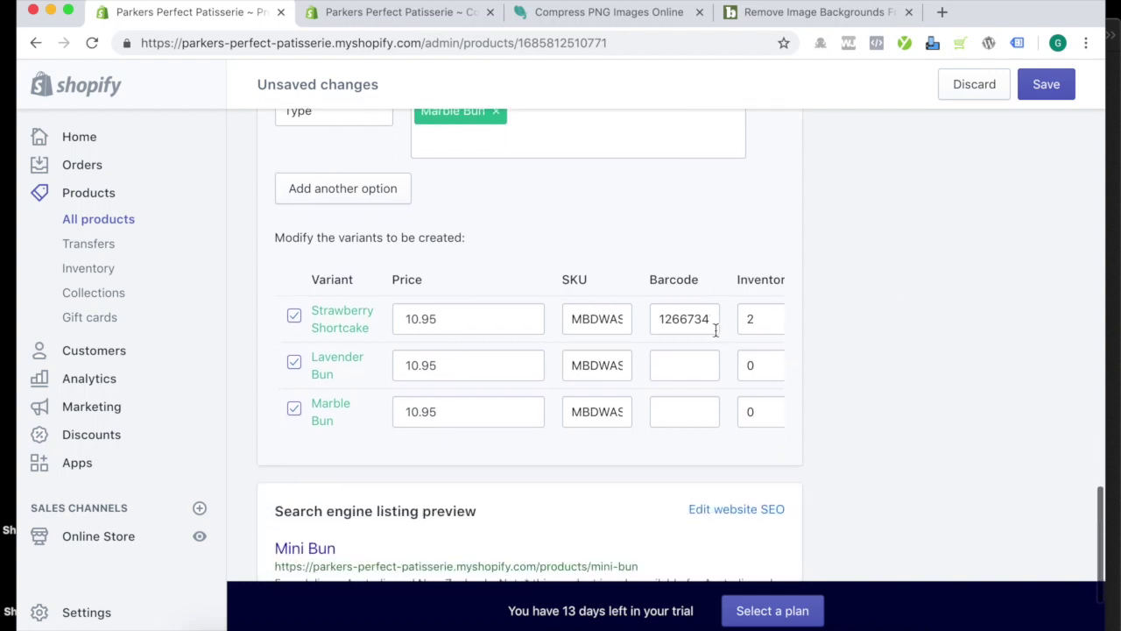
{"action": "scroll", "coordinate": [715, 328], "scroll_direction": "down", "scroll_amount": 3}
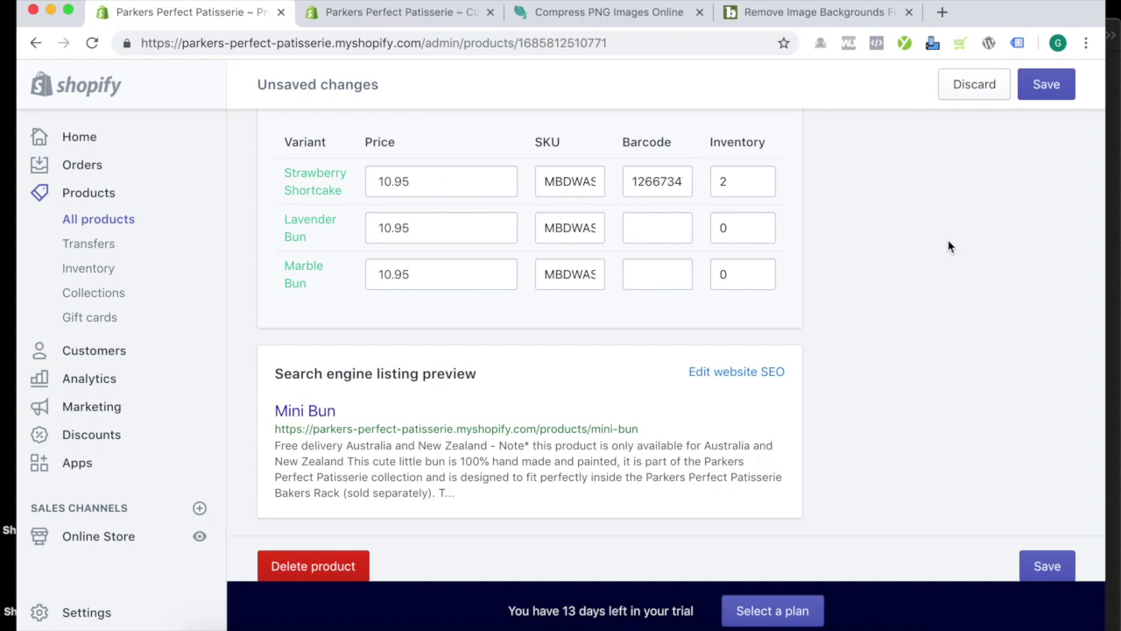
{"action": "left_click", "coordinate": [1043, 85]}
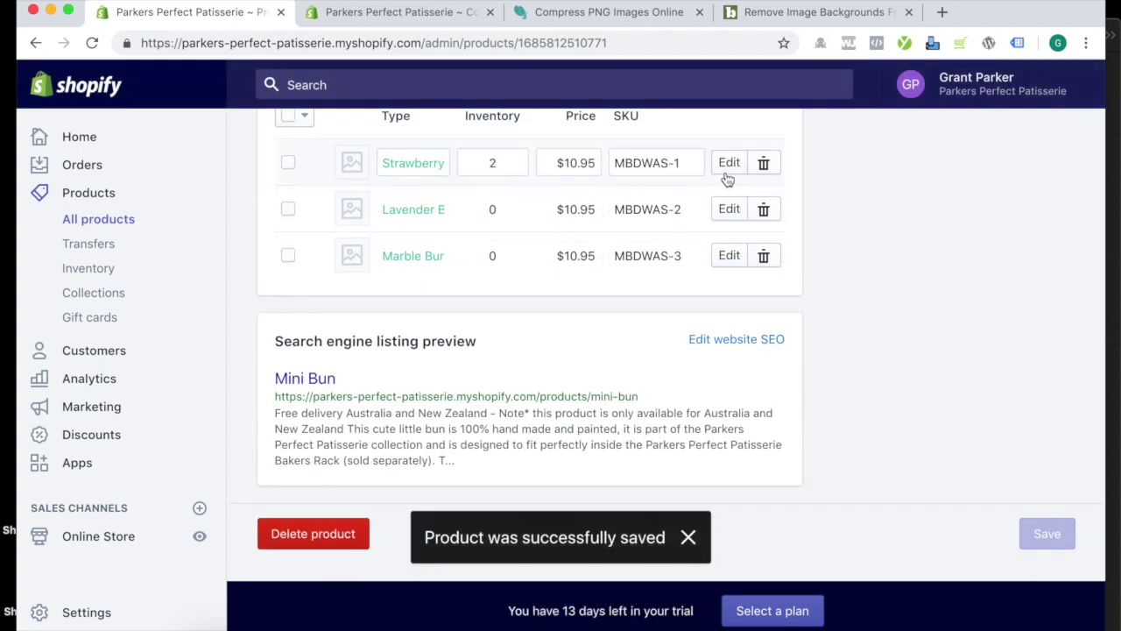
{"action": "scroll", "coordinate": [826, 183], "scroll_direction": "up", "scroll_amount": 3}
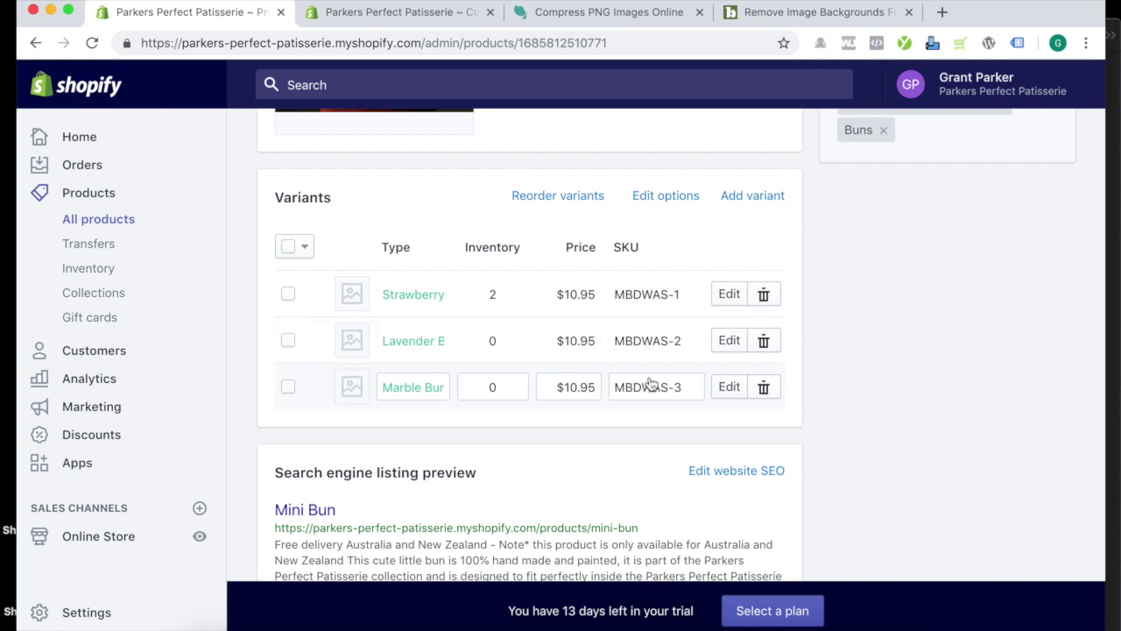
Set the inventory of the Lavender Bun and Marble Bun variants to 2 each and save the product
{"action": "left_click", "coordinate": [496, 344]}
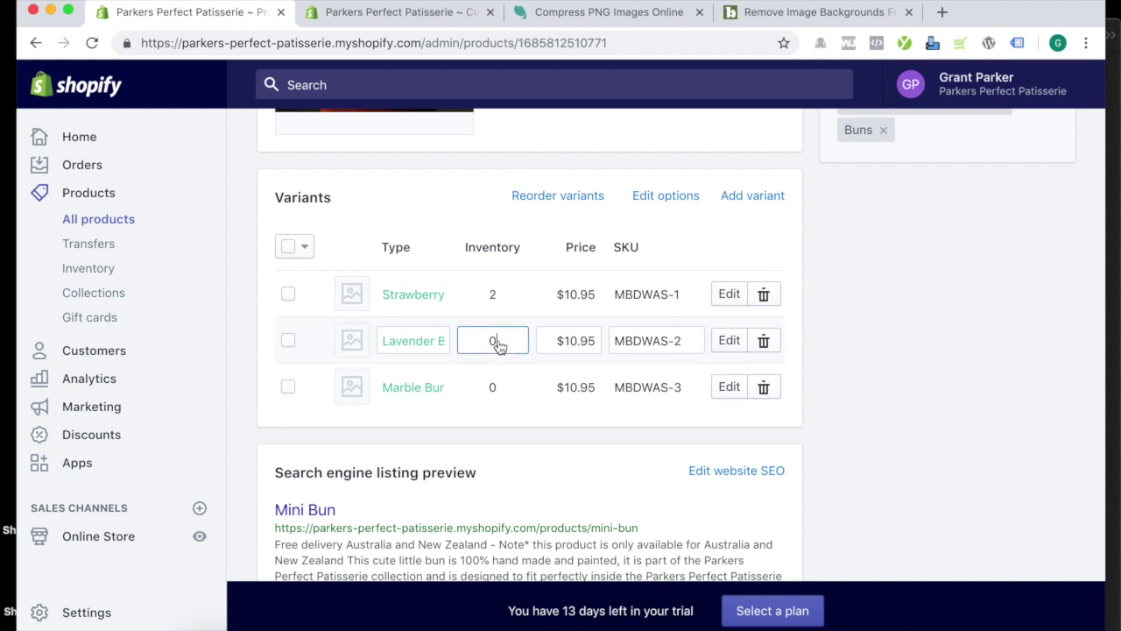
{"action": "type", "text": "2"}
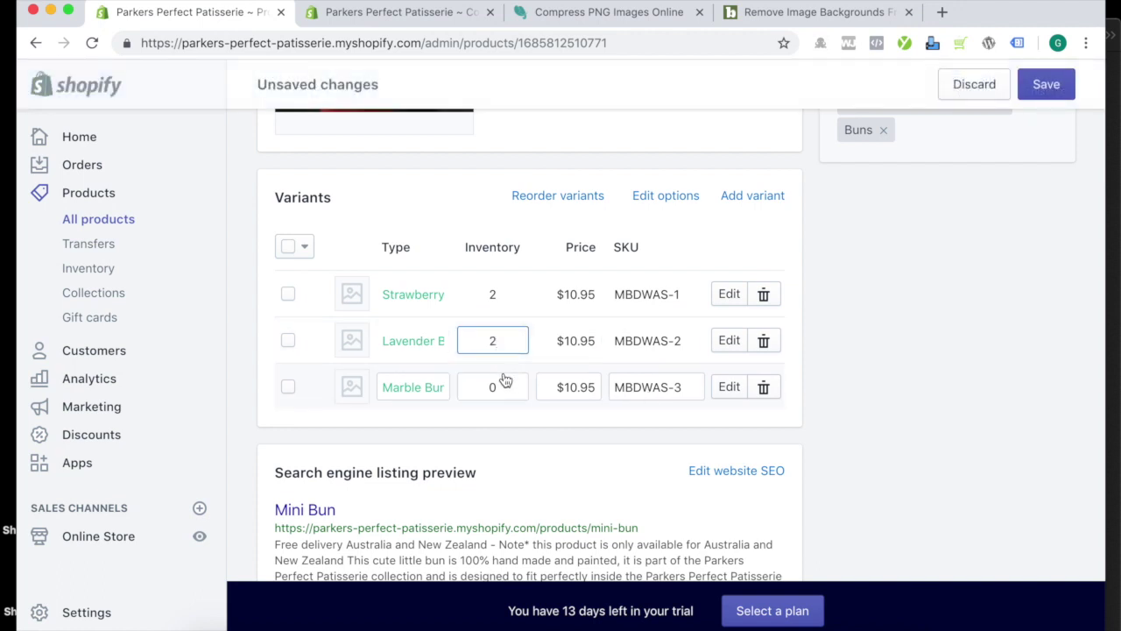
{"action": "left_click", "coordinate": [485, 388]}
{"action": "type", "text": "2"}
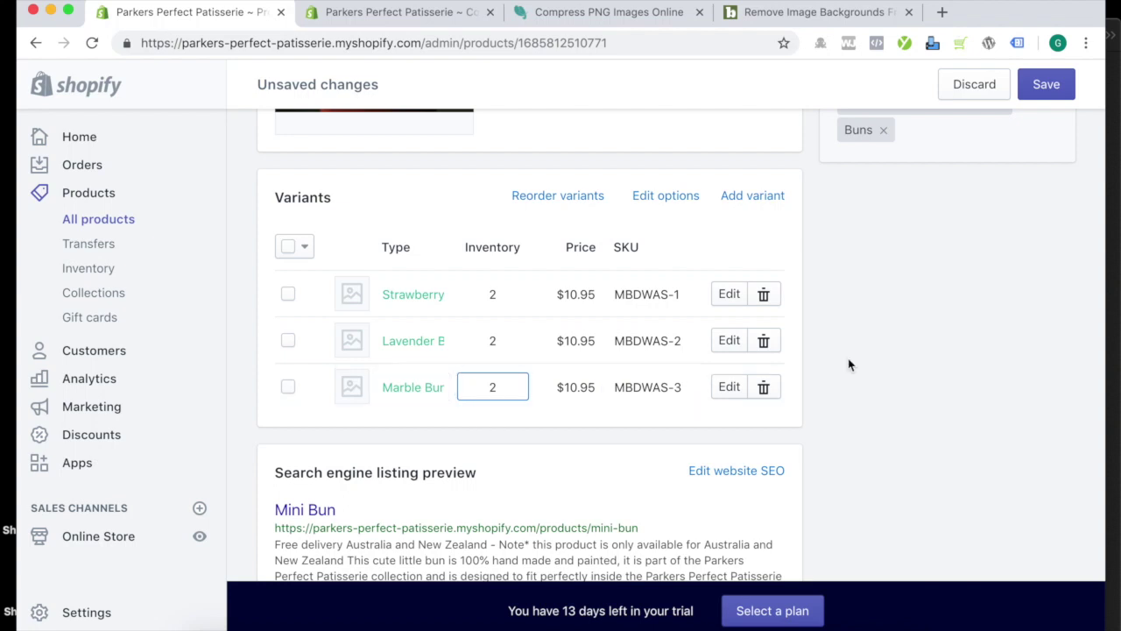
{"action": "left_click", "coordinate": [933, 350]}
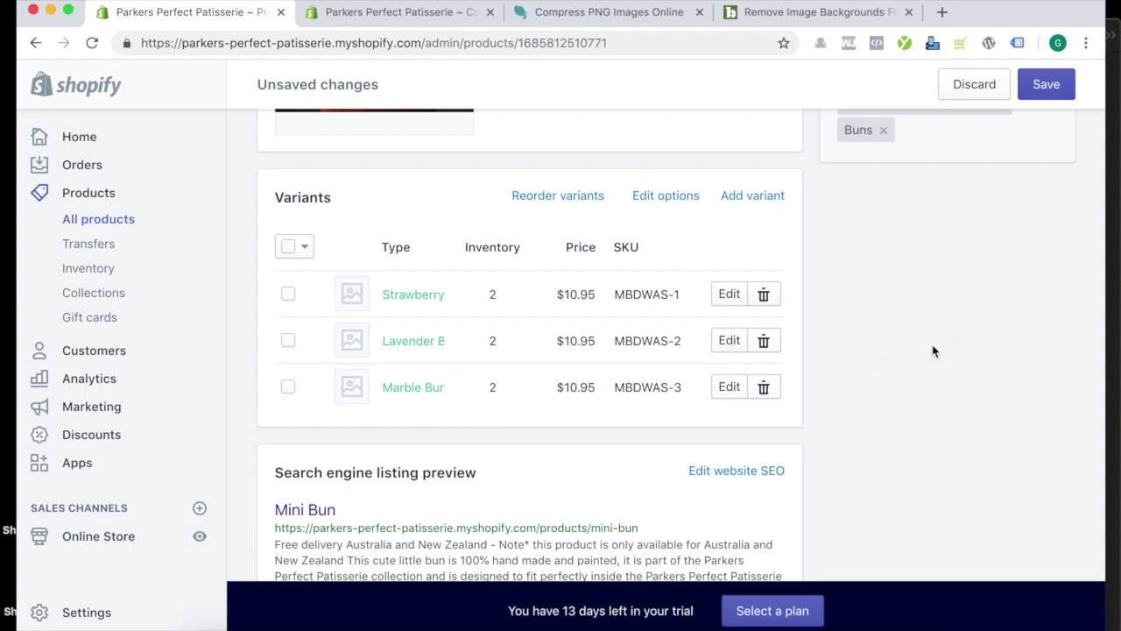
{"action": "left_click", "coordinate": [1051, 85]}
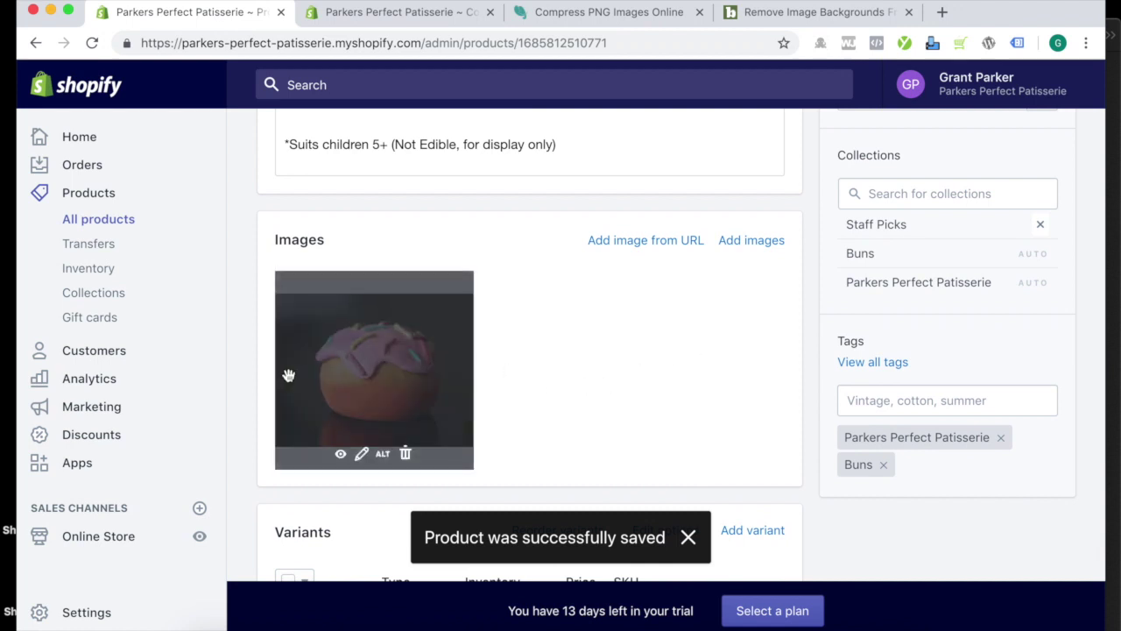
Open the Strawberry Shortcake variant for editing and upload Strawberry Shortcake 1-min.jpg from the desktop as its image
{"action": "scroll", "coordinate": [733, 330], "scroll_direction": "down", "scroll_amount": 4}
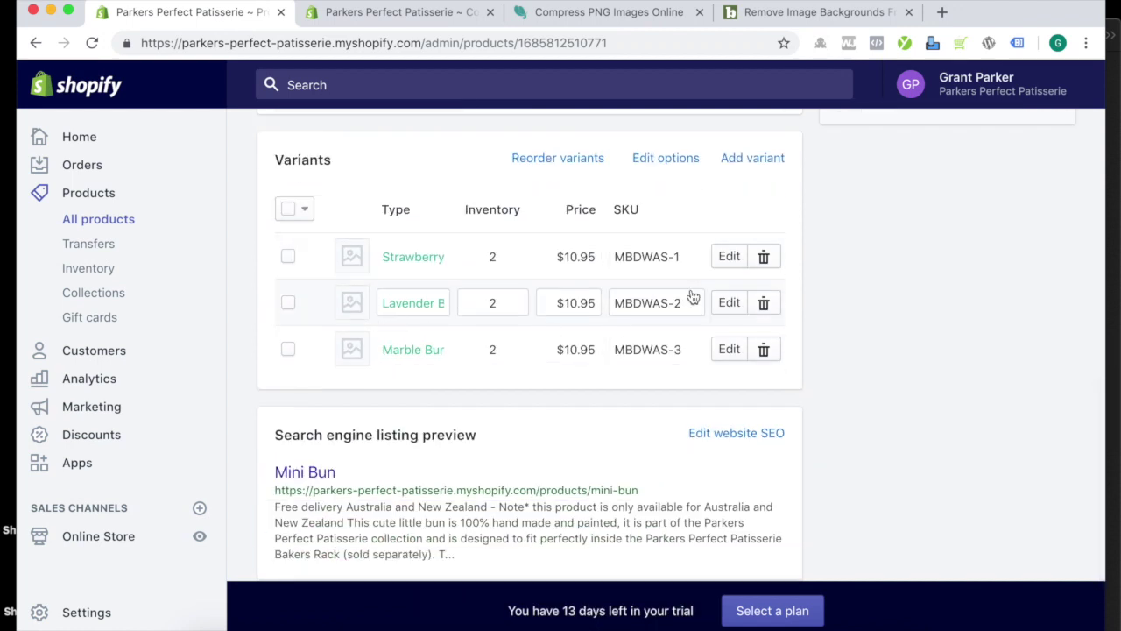
{"action": "left_click", "coordinate": [727, 257]}
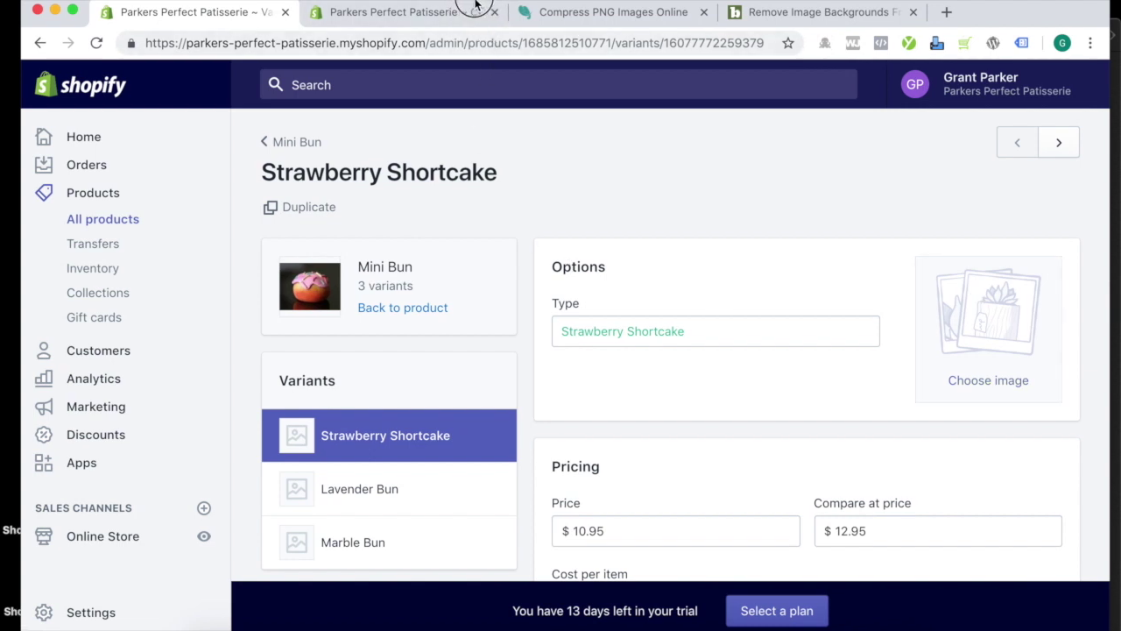
{"action": "left_click_drag", "start_coordinate": [469, 7], "coordinate": [582, 7]}
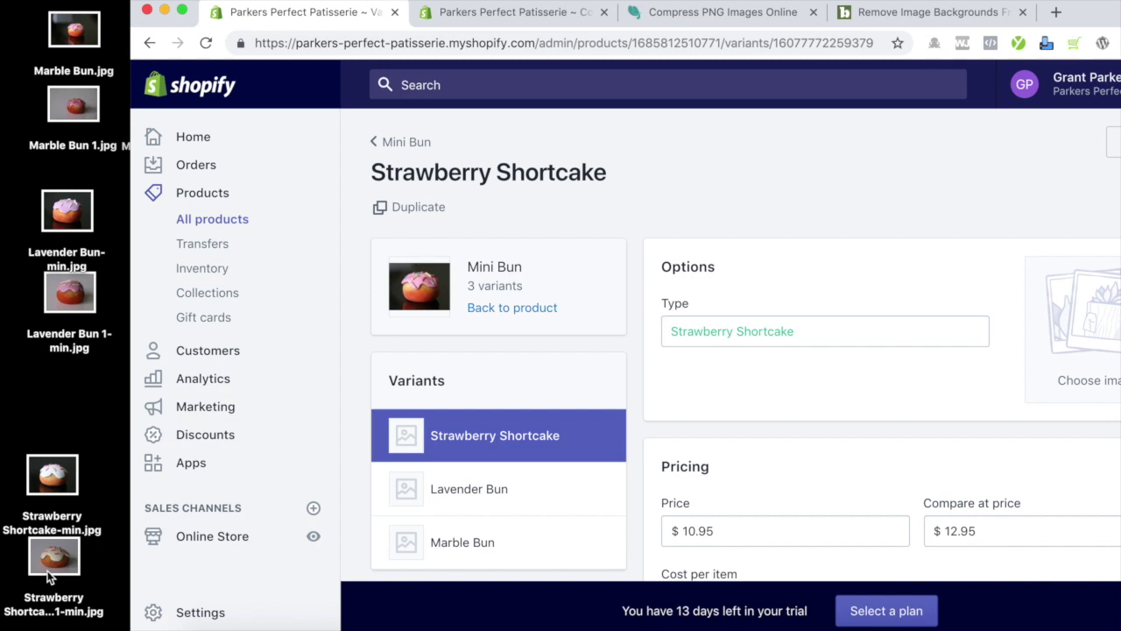
{"action": "left_click_drag", "start_coordinate": [61, 560], "coordinate": [1072, 309]}
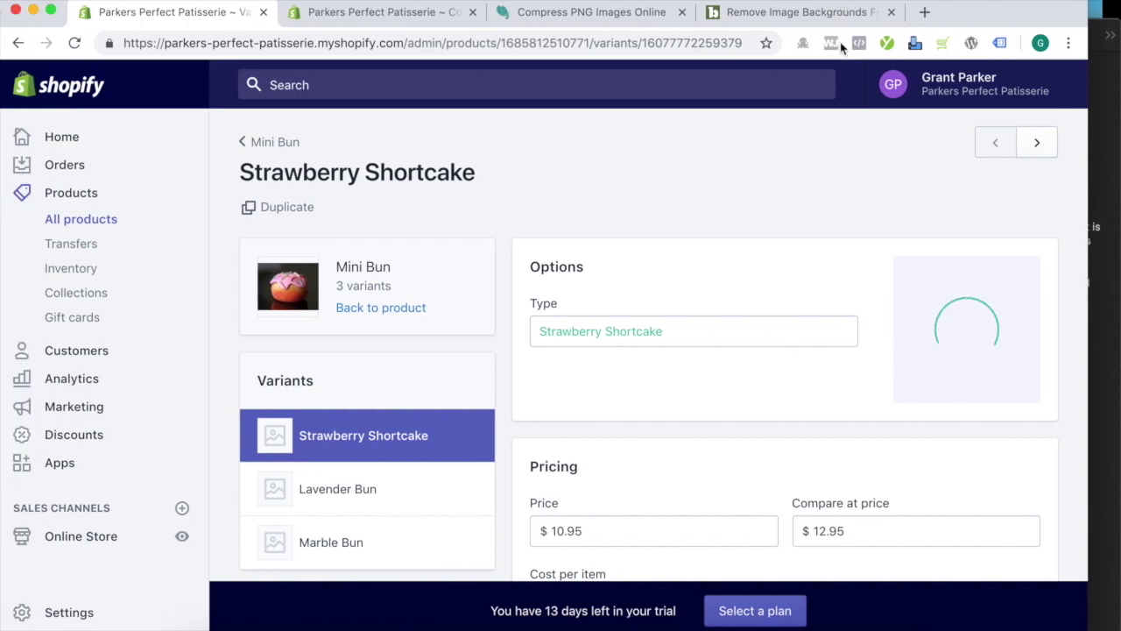
Review the Strawberry Shortcake variant's pricing, inventory and shipping details, and save the variant
{"action": "scroll", "coordinate": [808, 233], "scroll_direction": "down", "scroll_amount": 2}
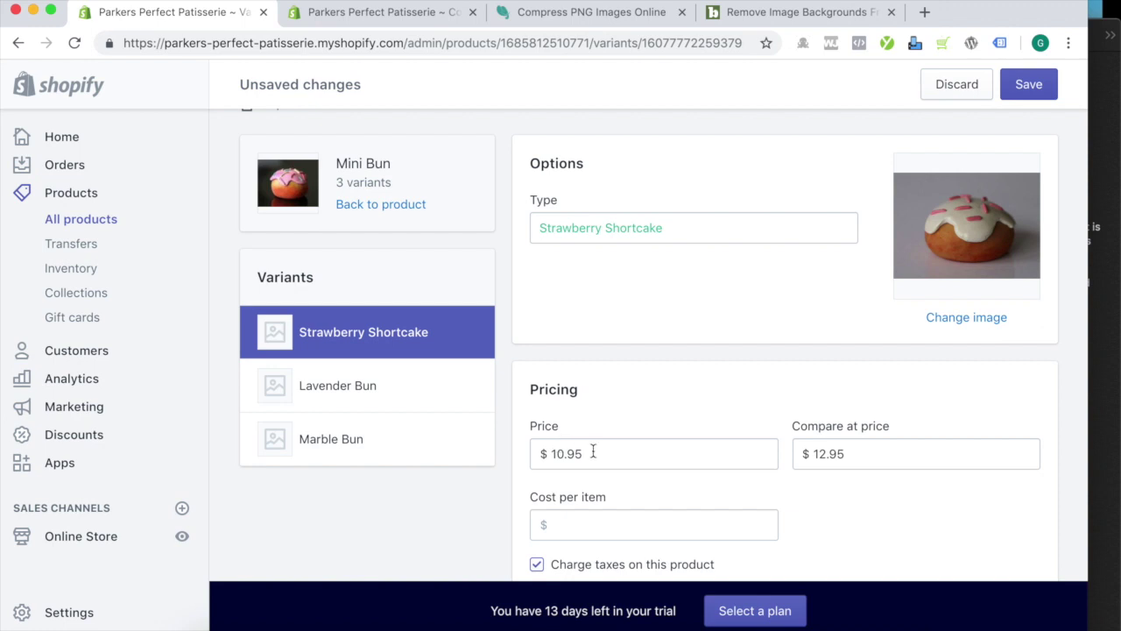
{"action": "left_click_drag", "start_coordinate": [593, 450], "coordinate": [532, 456]}
{"action": "scroll", "coordinate": [713, 397], "scroll_direction": "down", "scroll_amount": 2}
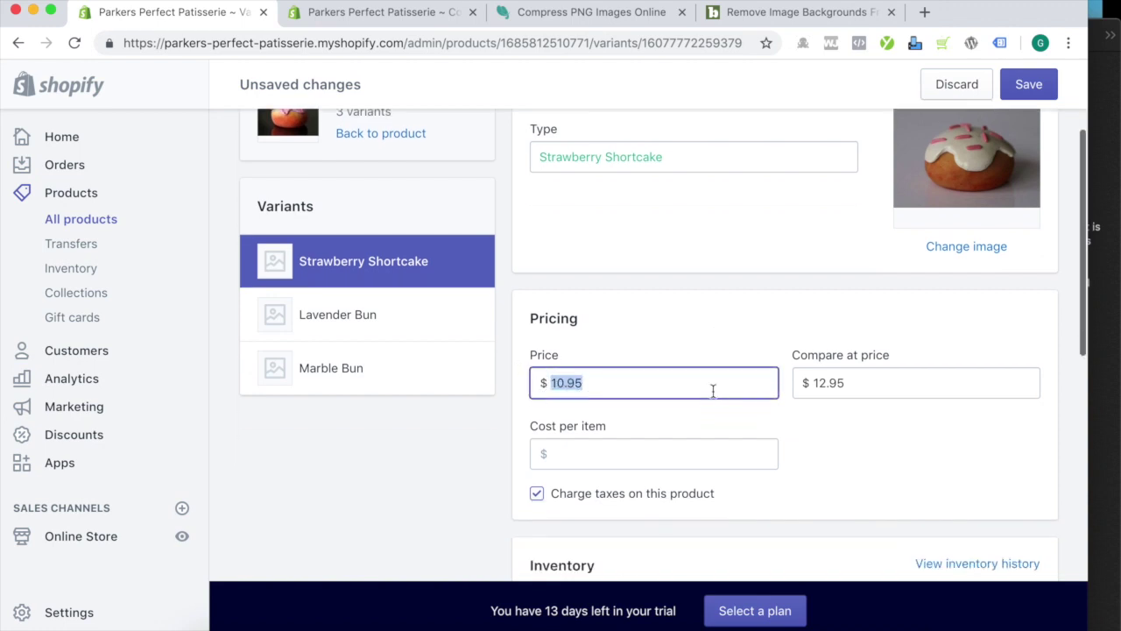
{"action": "scroll", "coordinate": [713, 416], "scroll_direction": "down", "scroll_amount": 6}
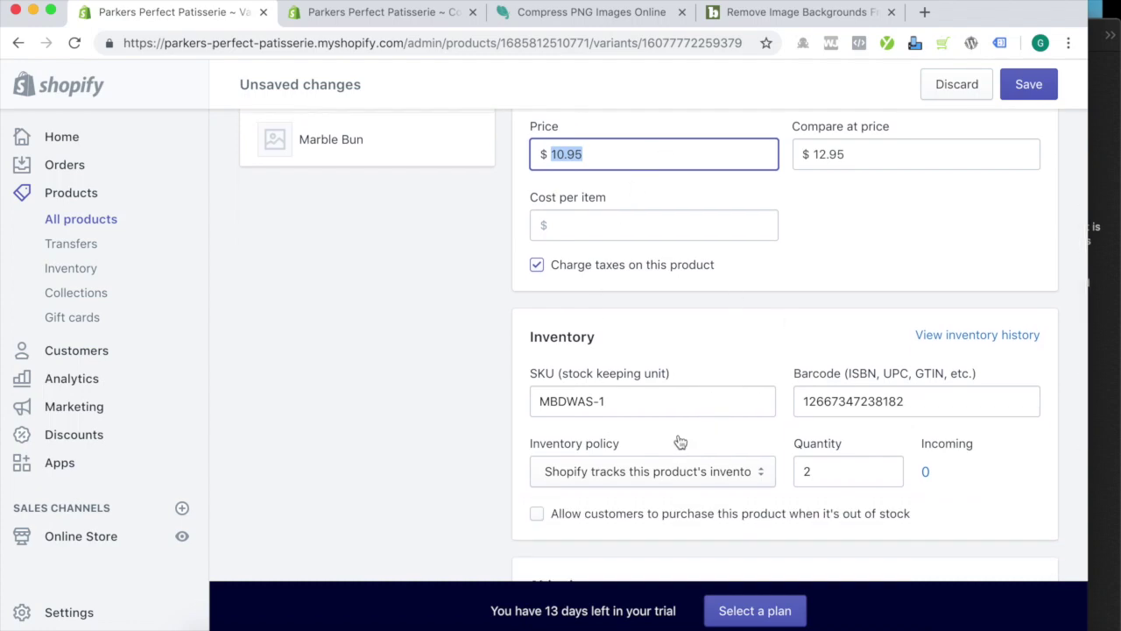
{"action": "scroll", "coordinate": [680, 440], "scroll_direction": "down", "scroll_amount": 6}
{"action": "scroll", "coordinate": [680, 441], "scroll_direction": "down", "scroll_amount": 7}
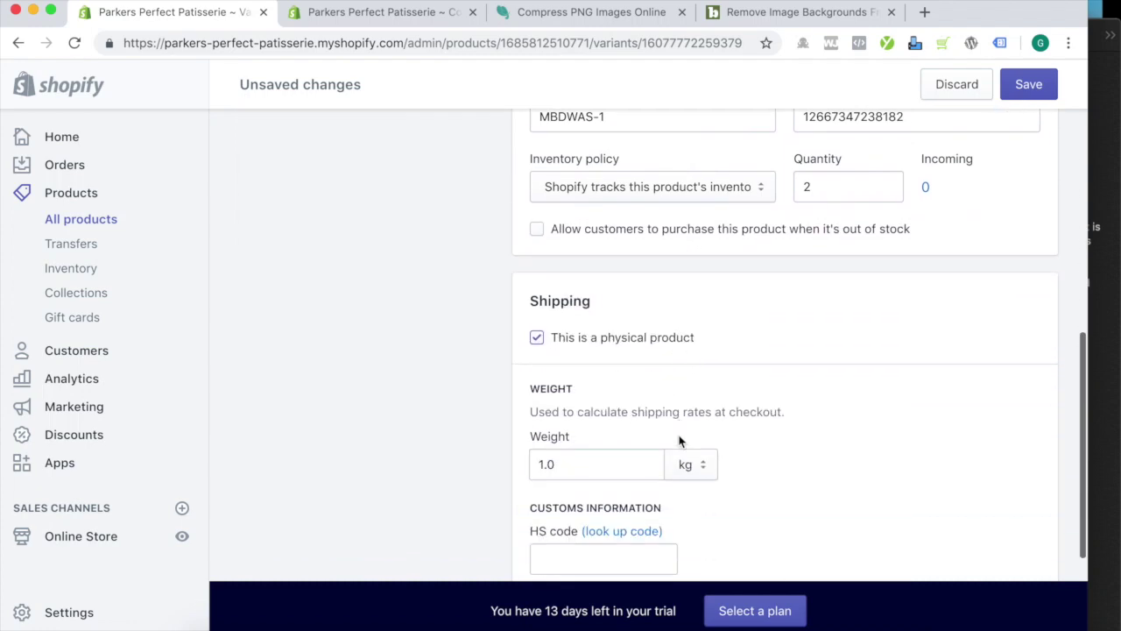
{"action": "scroll", "coordinate": [680, 441], "scroll_direction": "up", "scroll_amount": 3}
{"action": "scroll", "coordinate": [680, 441], "scroll_direction": "up", "scroll_amount": 15}
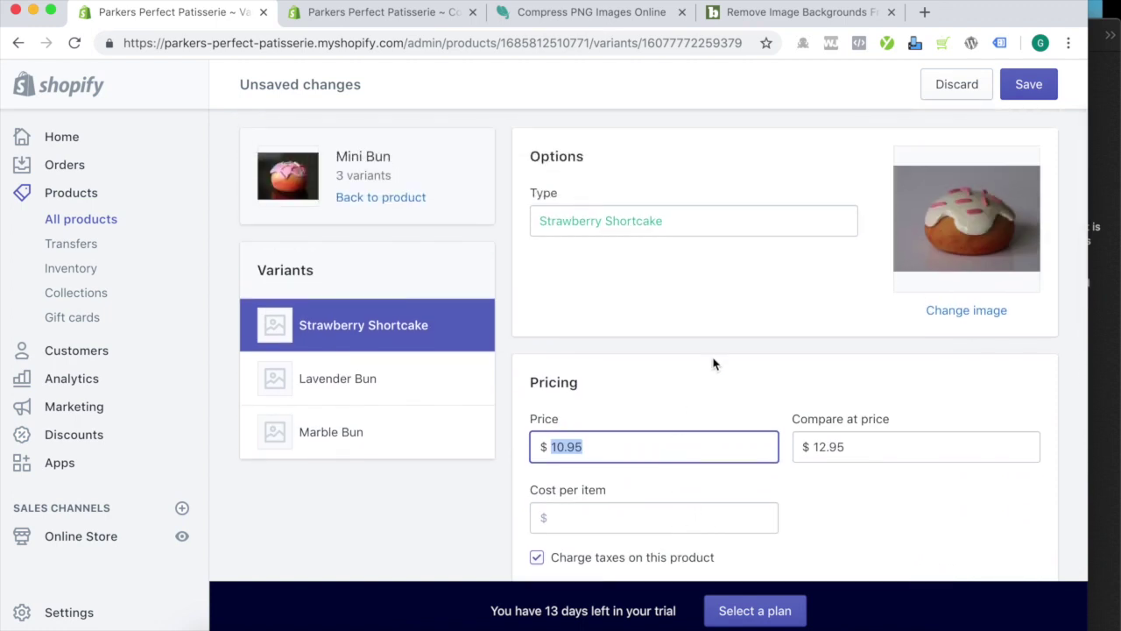
{"action": "left_click", "coordinate": [1027, 84]}
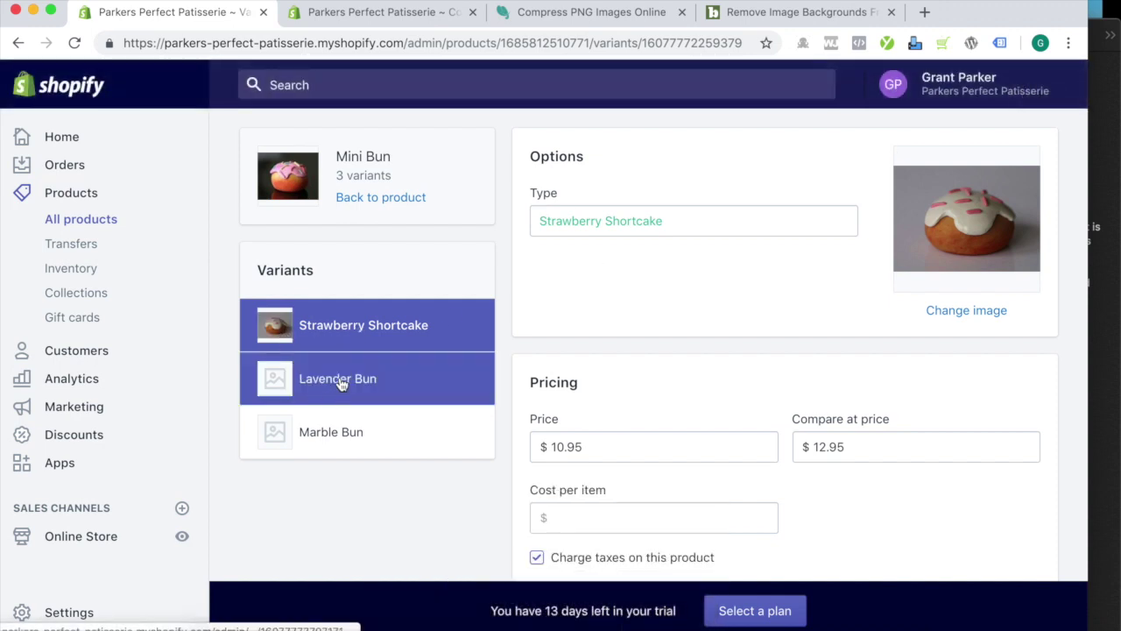
Add Lavender Bun-min.jpg from the desktop as the Lavender Bun variant's image and save the variant
{"action": "left_click", "coordinate": [378, 375]}
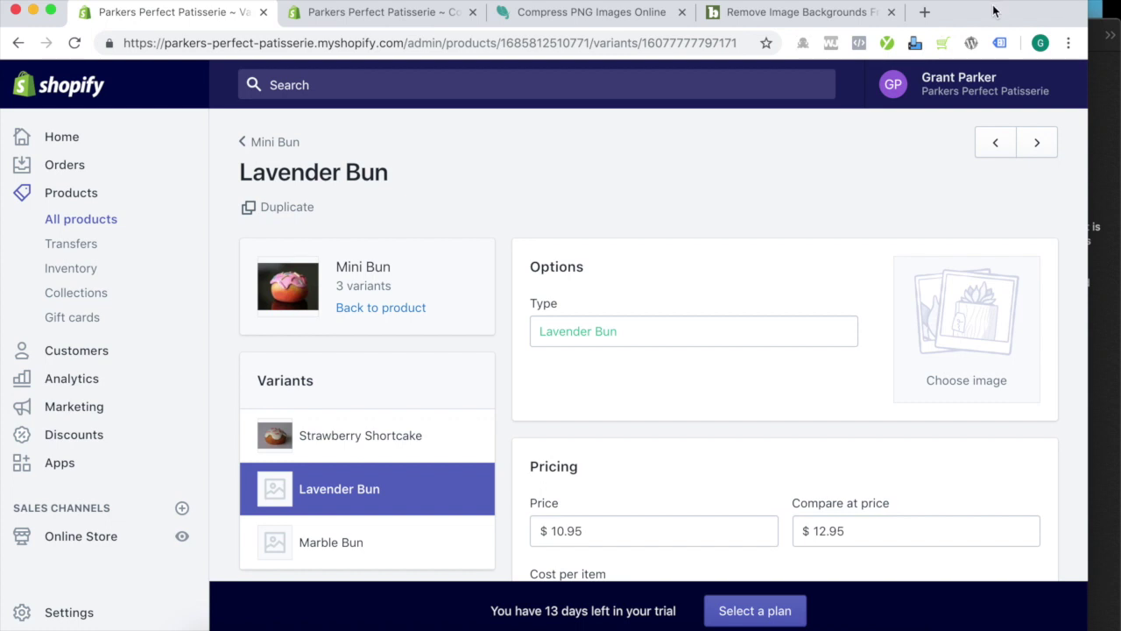
{"action": "left_click_drag", "start_coordinate": [993, 11], "coordinate": [1120, 7]}
{"action": "left_click_drag", "start_coordinate": [66, 210], "coordinate": [1077, 331]}
{"action": "left_click_drag", "start_coordinate": [1075, 12], "coordinate": [950, 12]}
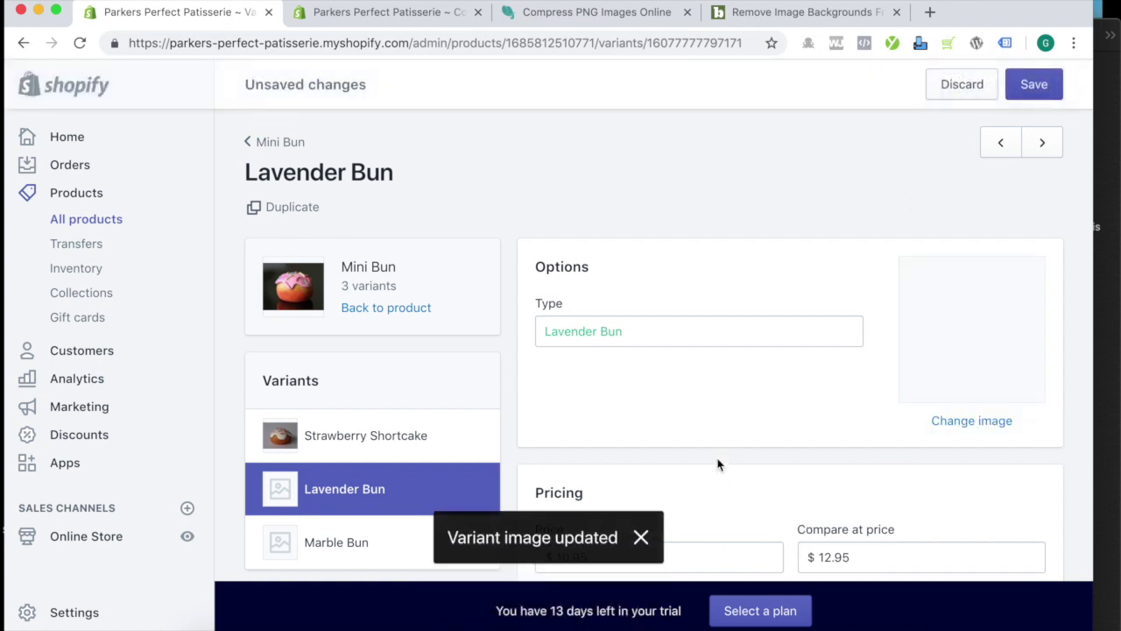
{"action": "left_click", "coordinate": [1035, 83]}
{"action": "left_click", "coordinate": [398, 11]}
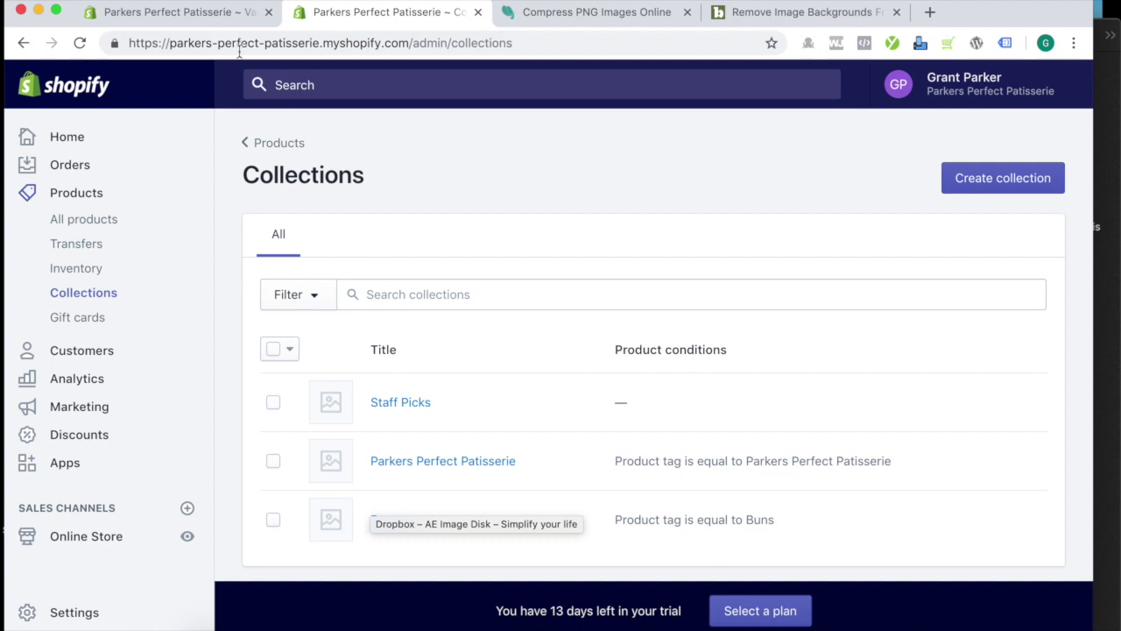
{"action": "left_click", "coordinate": [213, 14]}
Add the compressed dark-background Marble Bun photo from the desktop as the Marble Bun variant's image and save the variant
{"action": "scroll", "coordinate": [711, 249], "scroll_direction": "down", "scroll_amount": 2}
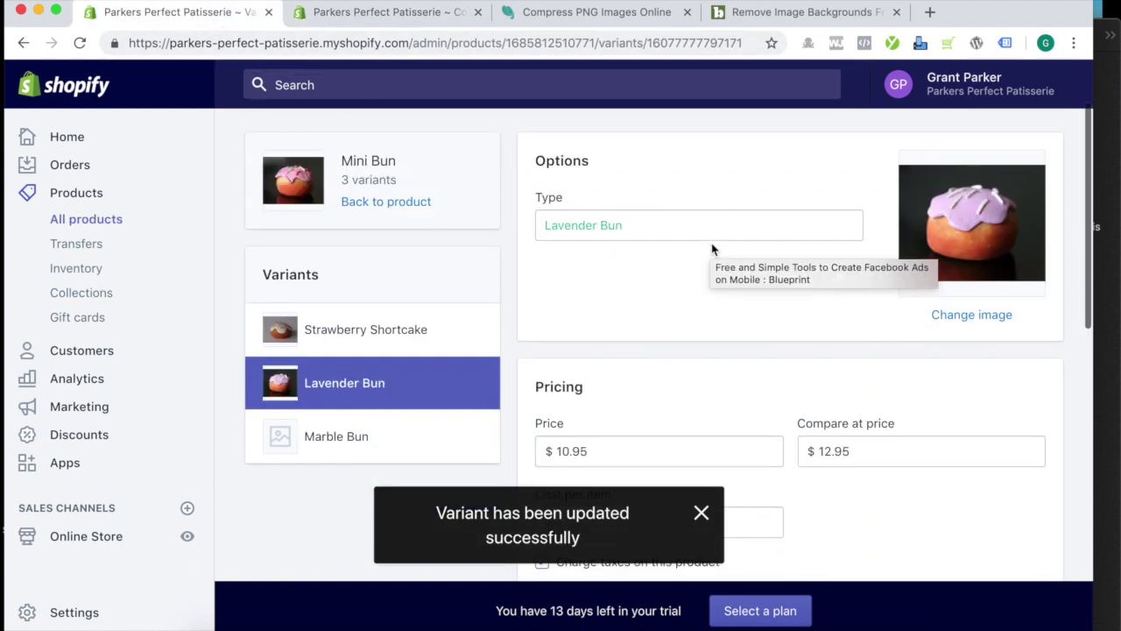
{"action": "left_click", "coordinate": [363, 435]}
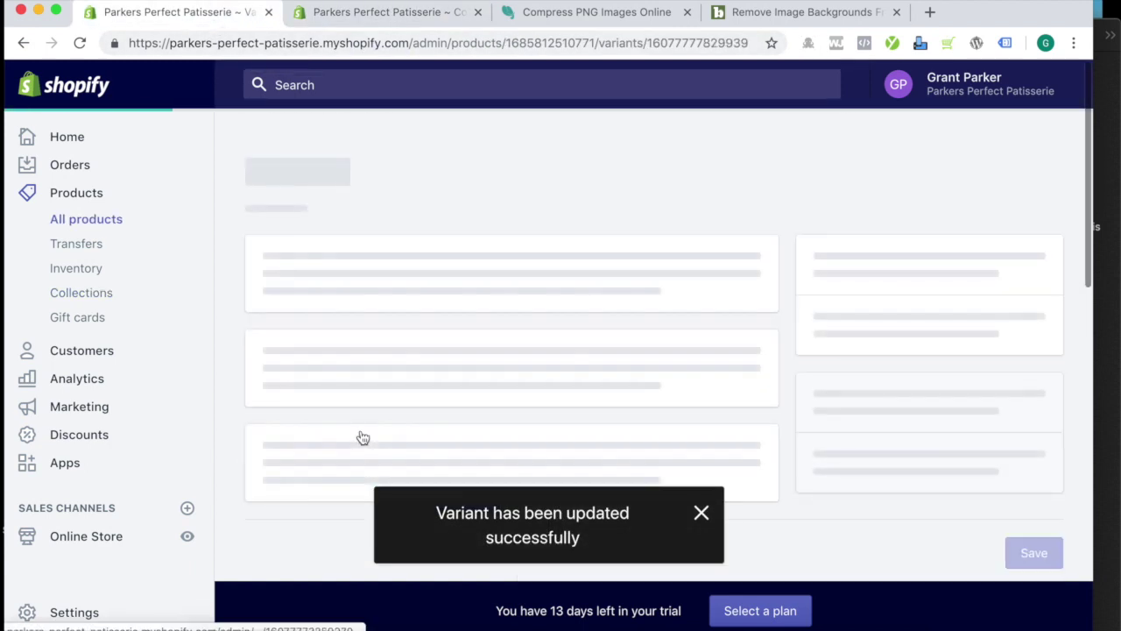
{"action": "left_click_drag", "start_coordinate": [975, 15], "coordinate": [1071, 15]}
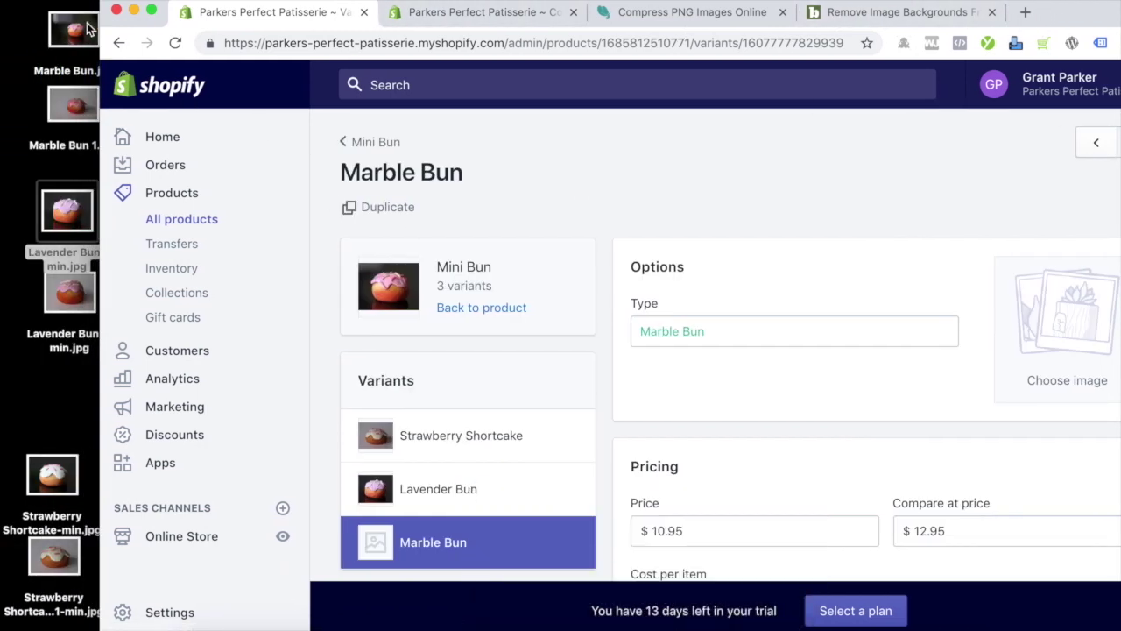
{"action": "left_click_drag", "start_coordinate": [1051, 18], "coordinate": [1120, 16]}
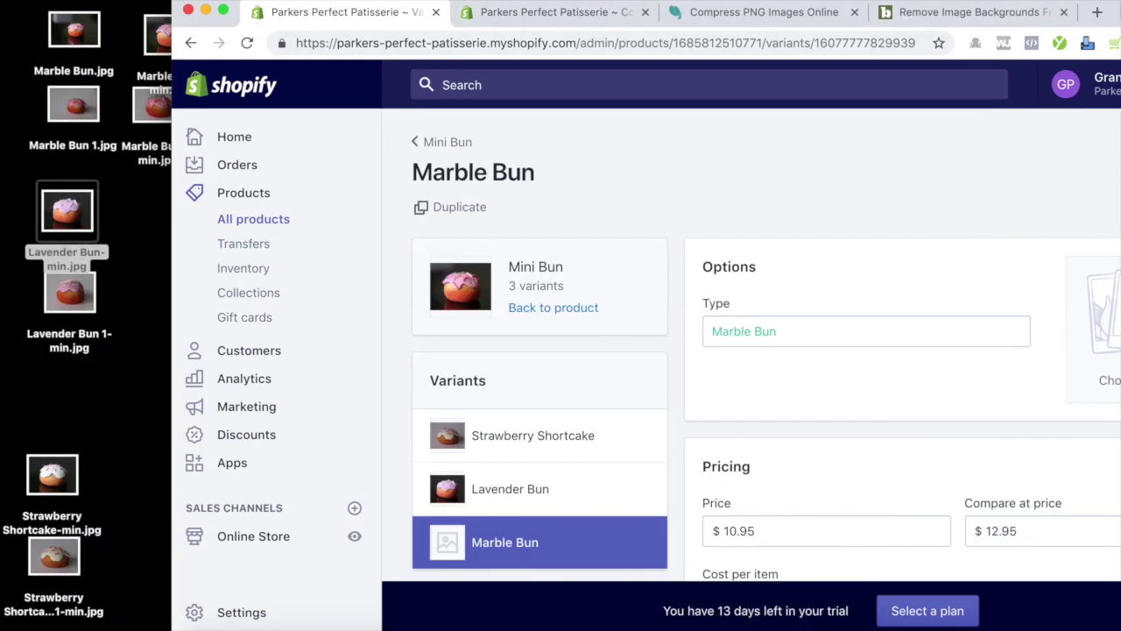
{"action": "left_click_drag", "start_coordinate": [142, 37], "coordinate": [1094, 350]}
{"action": "left_click_drag", "start_coordinate": [1108, 11], "coordinate": [978, 7]}
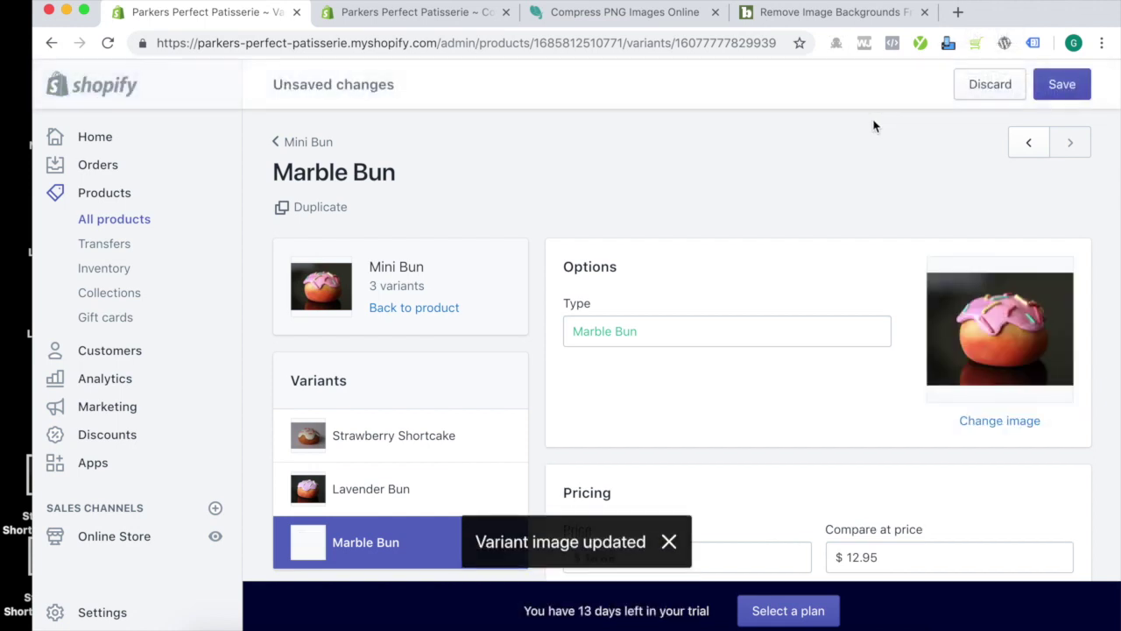
{"action": "left_click", "coordinate": [1061, 88]}
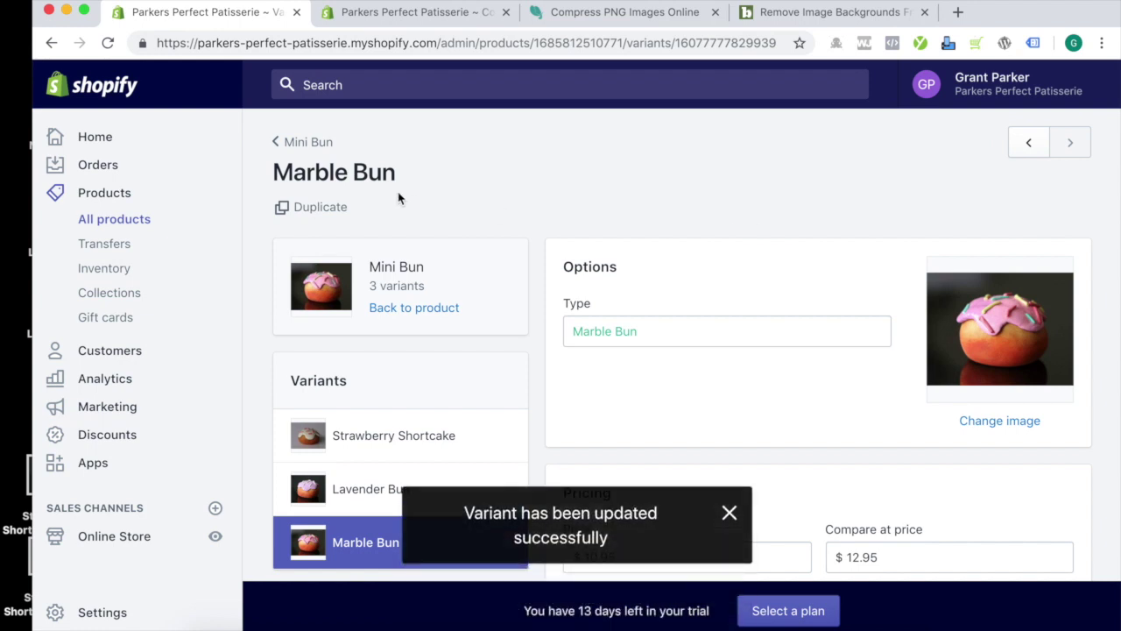
Return to the Mini Bun product and check its images and variant list against the bun photos on the desktop
{"action": "left_click", "coordinate": [298, 143]}
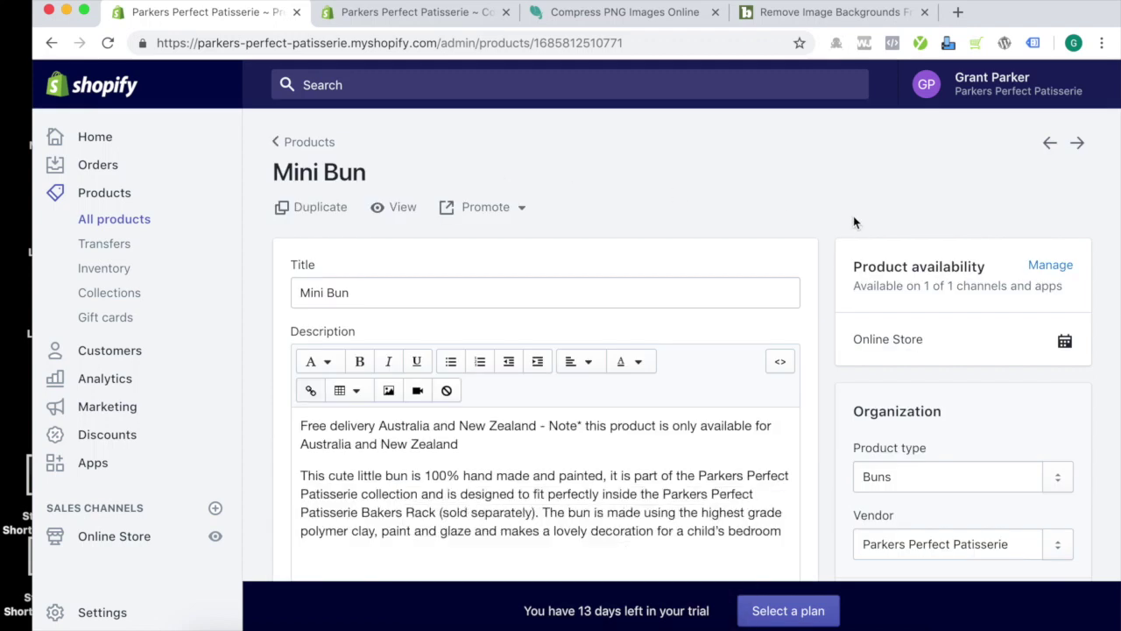
{"action": "scroll", "coordinate": [854, 221], "scroll_direction": "down", "scroll_amount": 10}
{"action": "mouse_move", "coordinate": [617, 151]}
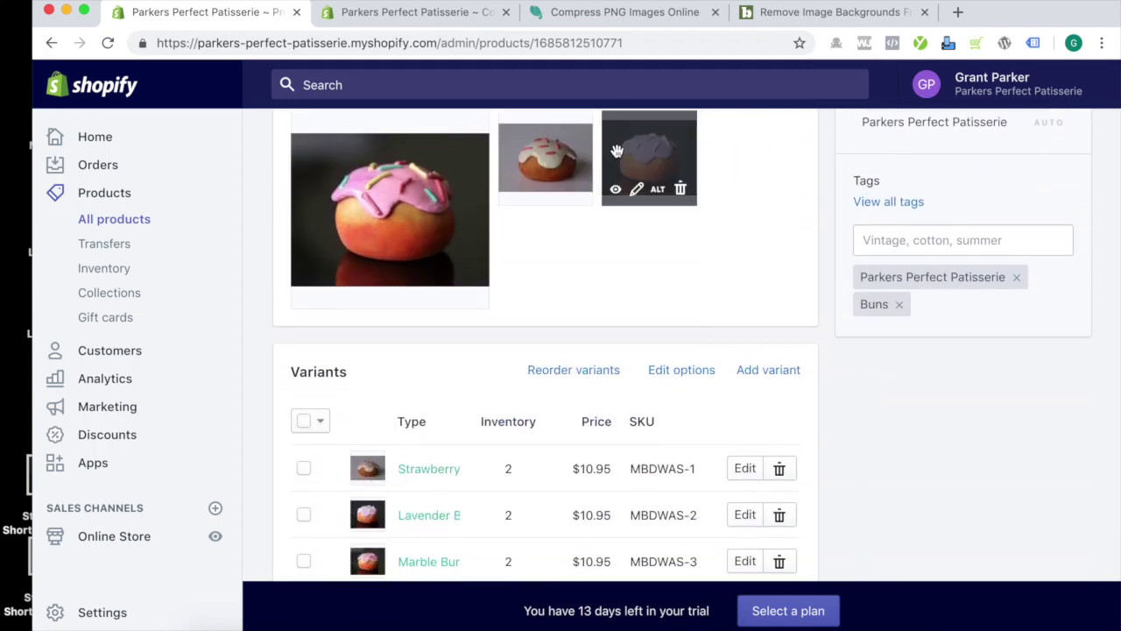
{"action": "left_click_drag", "start_coordinate": [617, 151], "coordinate": [412, 176]}
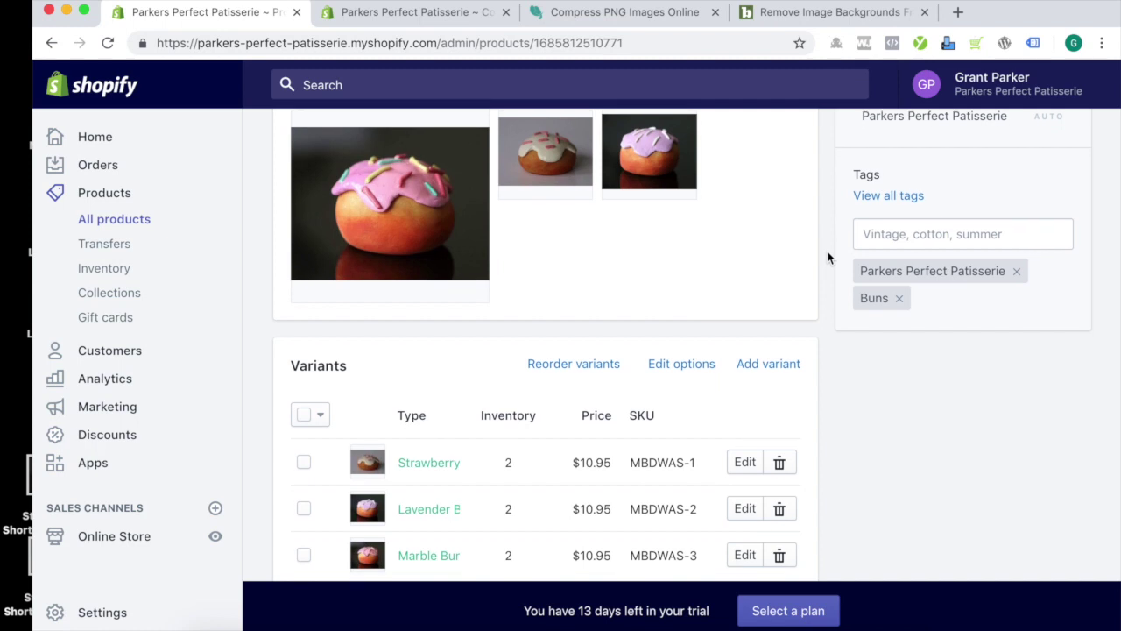
{"action": "scroll", "coordinate": [829, 257], "scroll_direction": "down", "scroll_amount": 1}
{"action": "left_click_drag", "start_coordinate": [1013, 17], "coordinate": [1089, 16]}
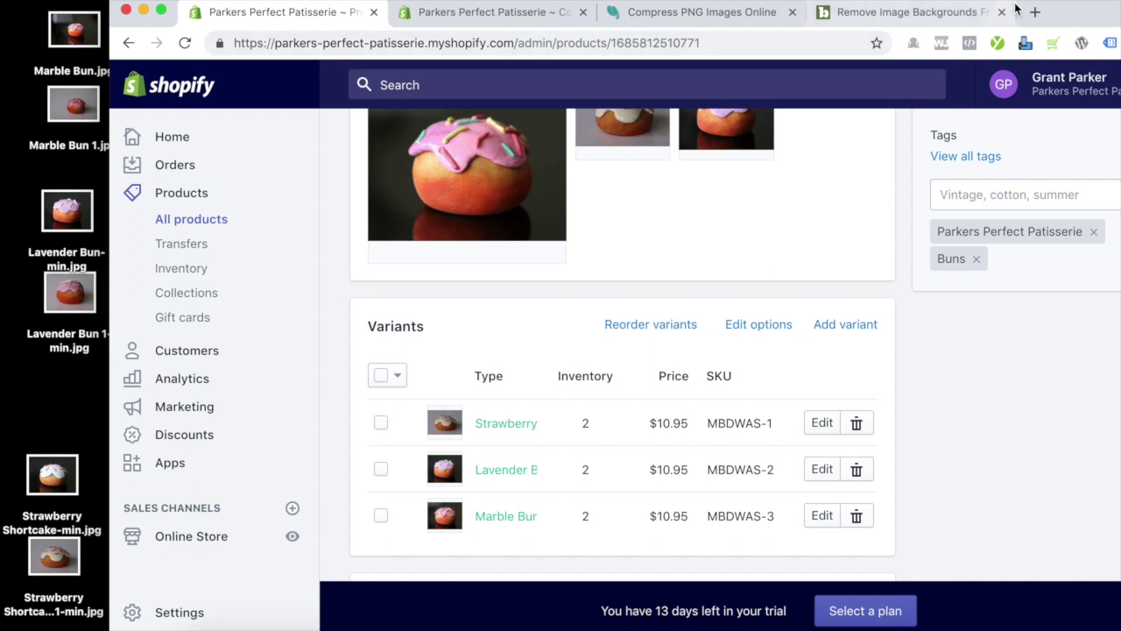
{"action": "mouse_move", "coordinate": [611, 144]}
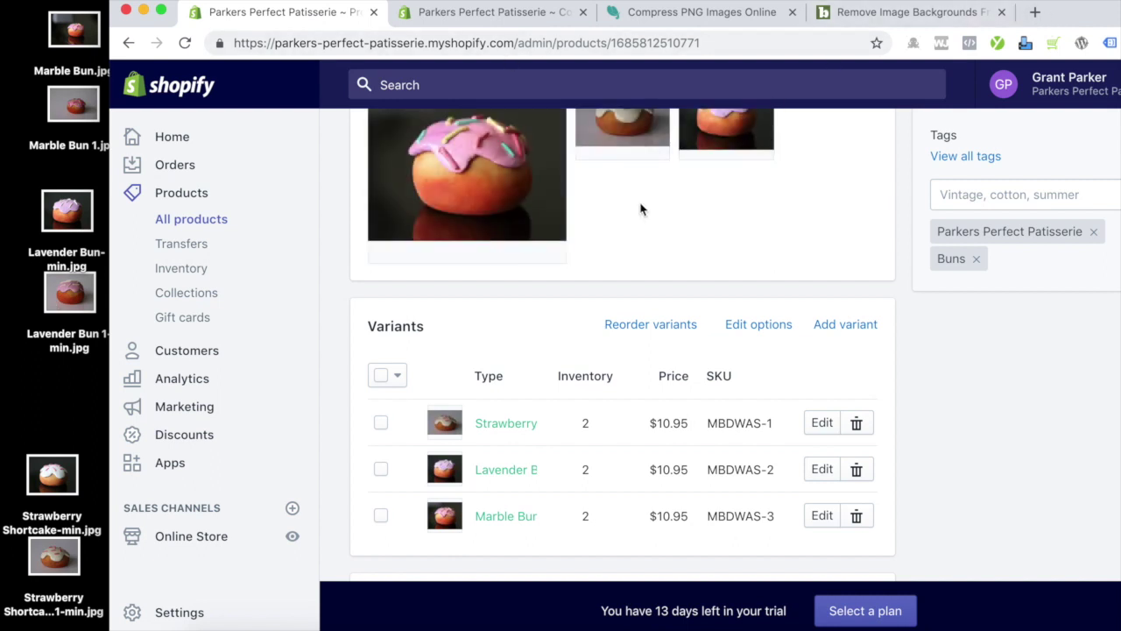
{"action": "left_click_drag", "start_coordinate": [1075, 4], "coordinate": [1120, 5]}
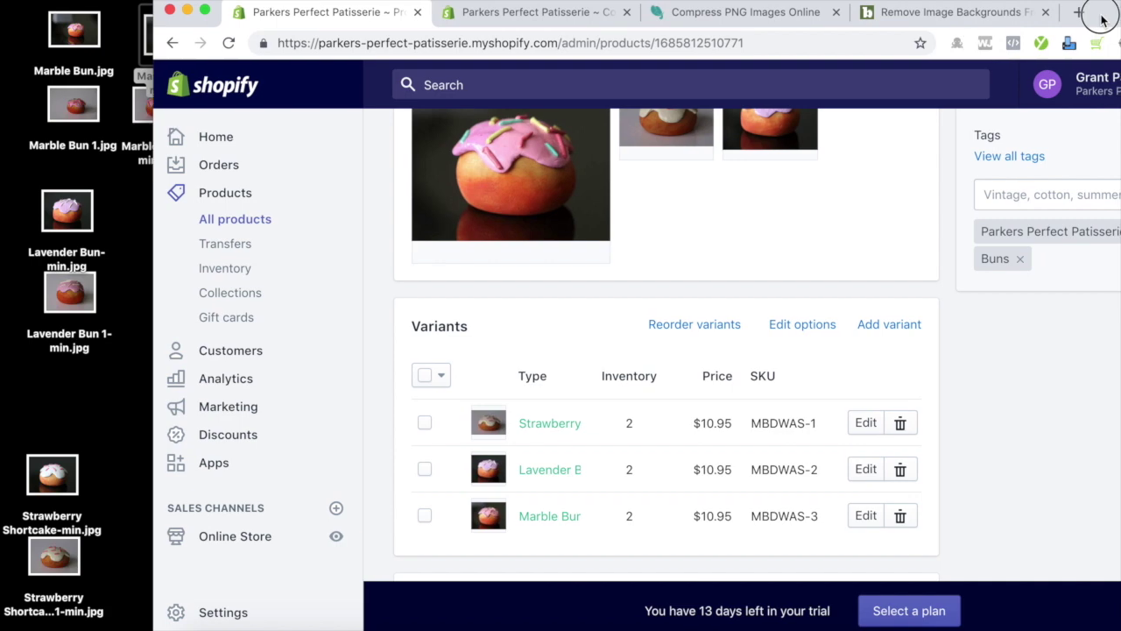
{"action": "left_click_drag", "start_coordinate": [1105, 20], "coordinate": [994, 20]}
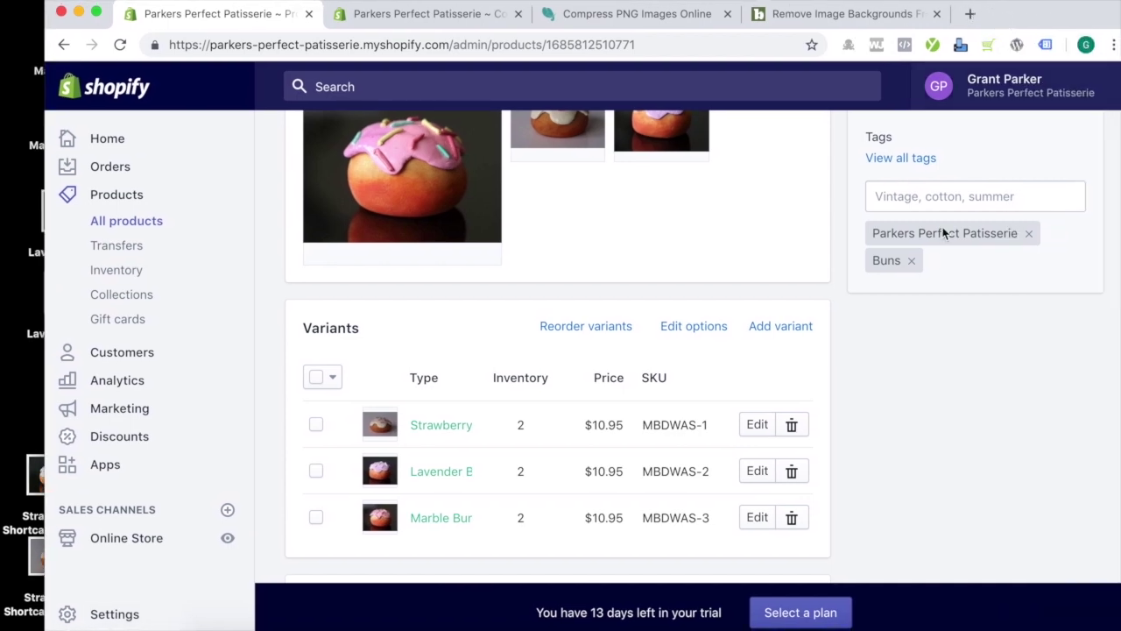
Preview the Mini Bun product in the online store and check the images of its Lavender Bun and Marble Bun types
{"action": "scroll", "coordinate": [940, 234], "scroll_direction": "up", "scroll_amount": 10}
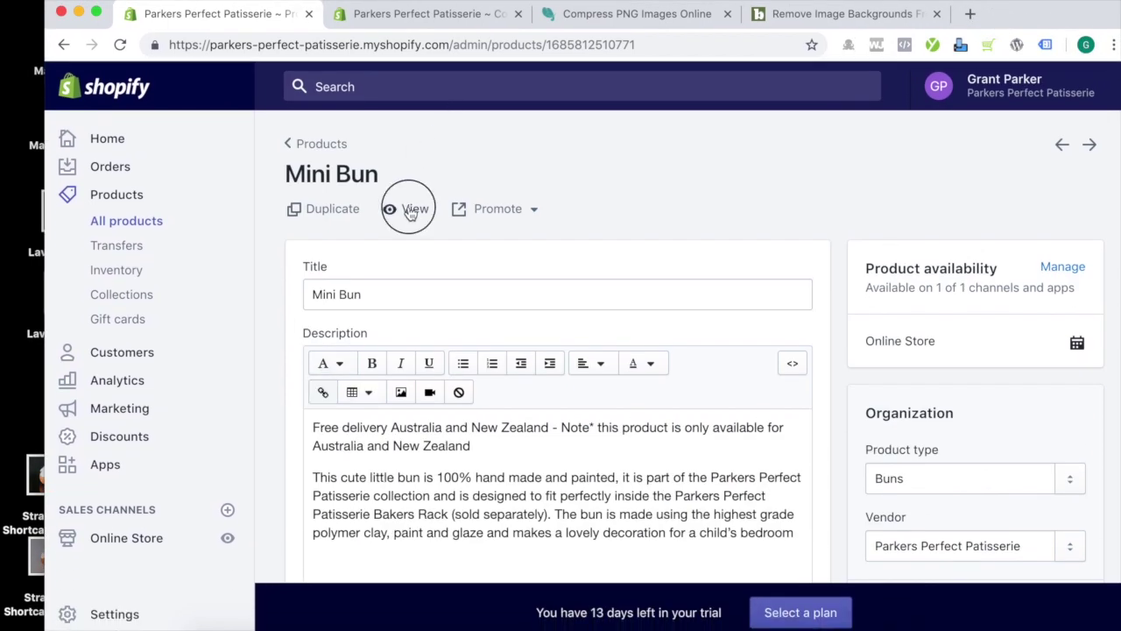
{"action": "left_click", "coordinate": [409, 211]}
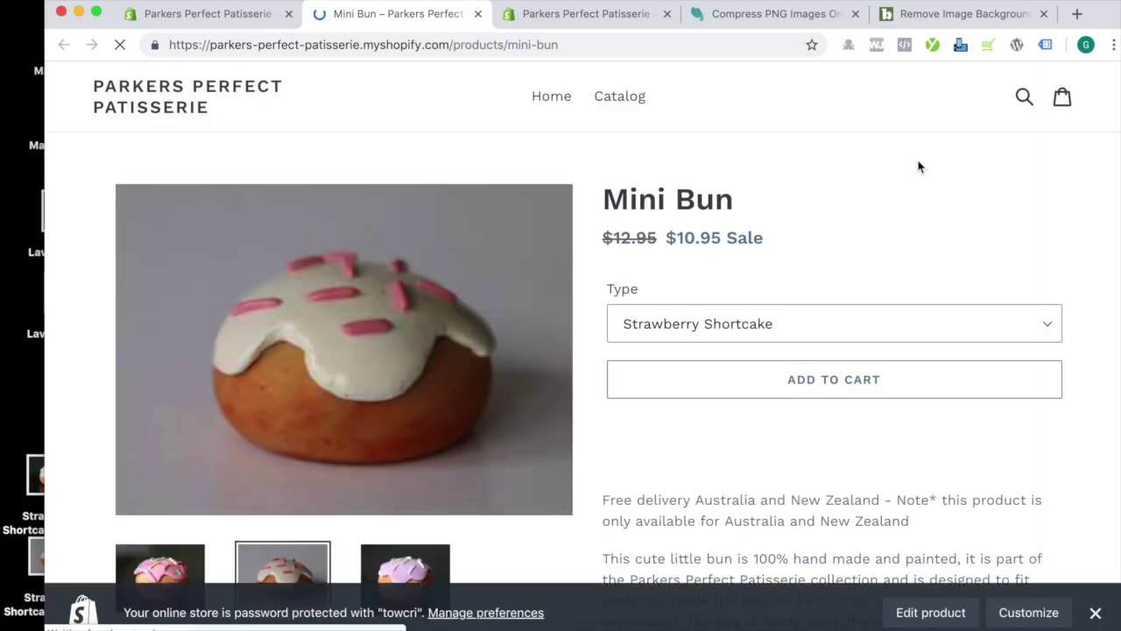
{"action": "scroll", "coordinate": [919, 166], "scroll_direction": "down", "scroll_amount": 2}
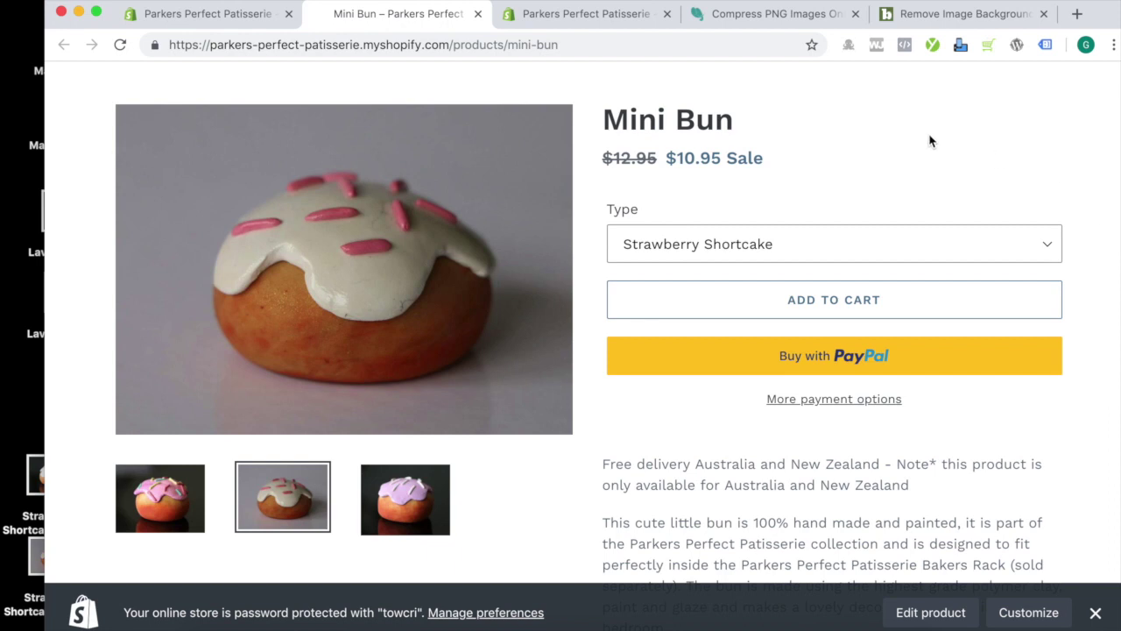
{"action": "left_click", "coordinate": [1055, 250]}
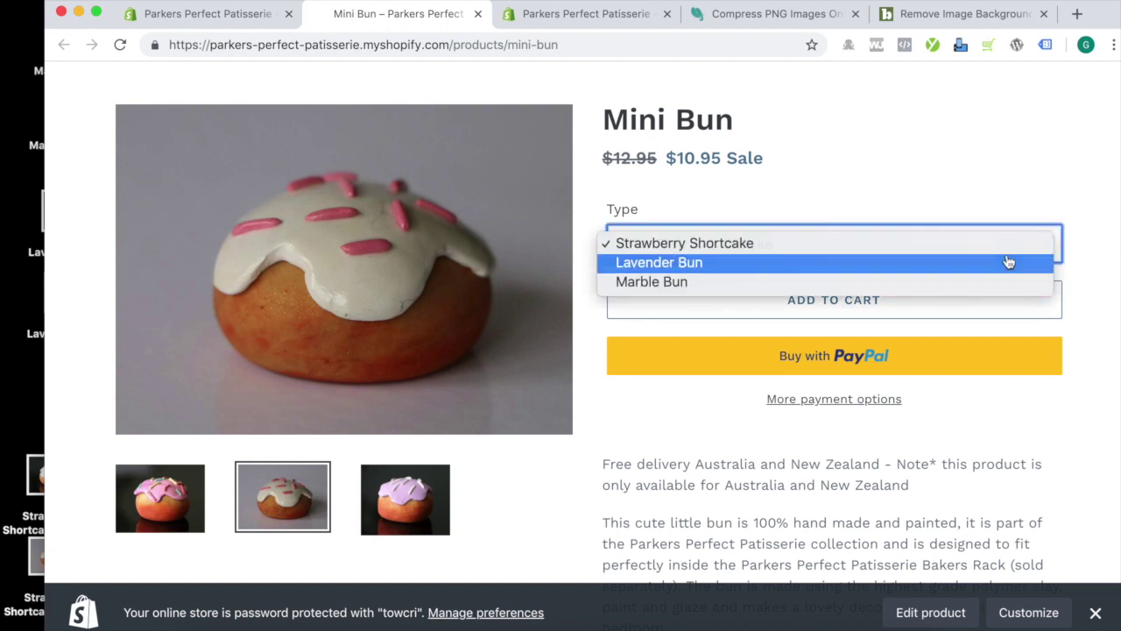
{"action": "left_click", "coordinate": [1008, 262]}
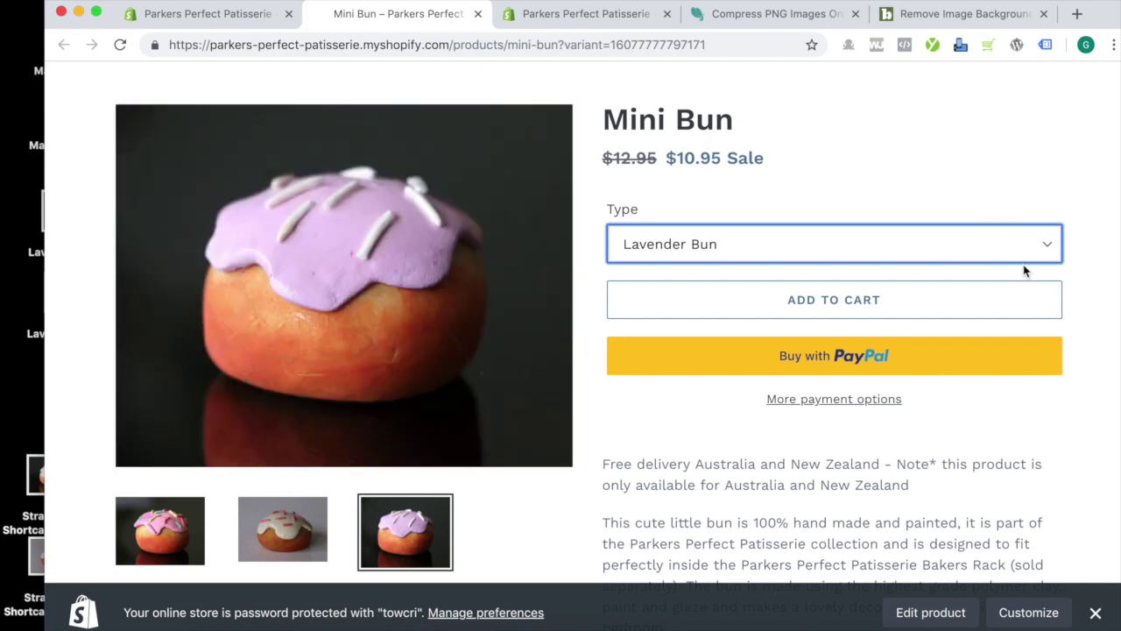
{"action": "left_click", "coordinate": [1034, 246]}
{"action": "left_click", "coordinate": [1020, 268]}
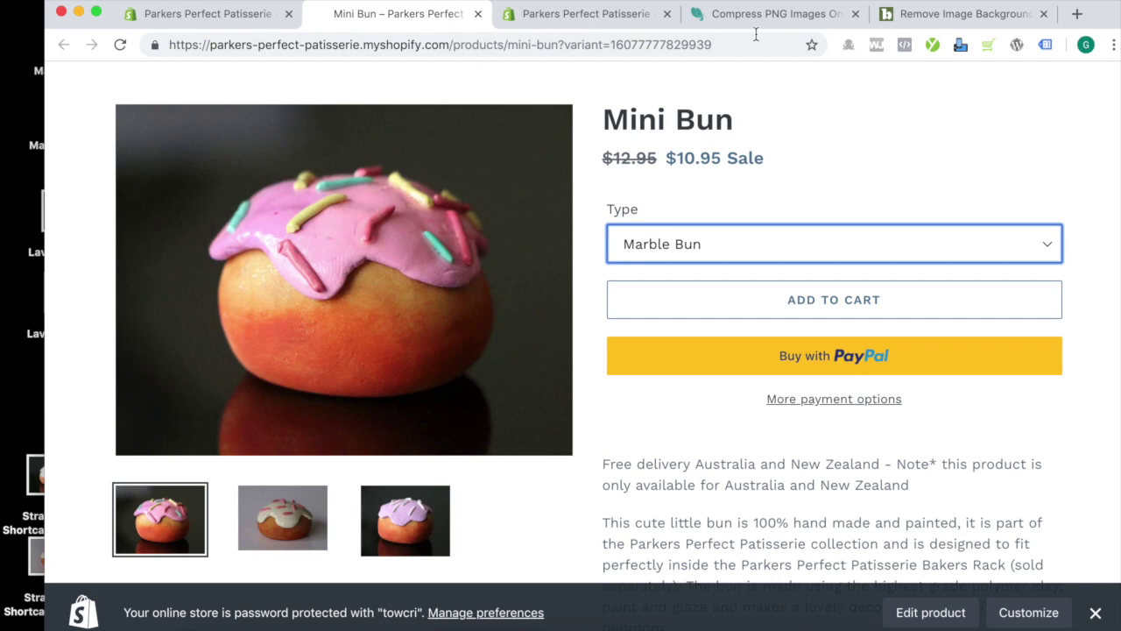
Return to the store admin's full product list and view the options for importing products by CSV file, without importing anything
{"action": "left_click", "coordinate": [192, 11]}
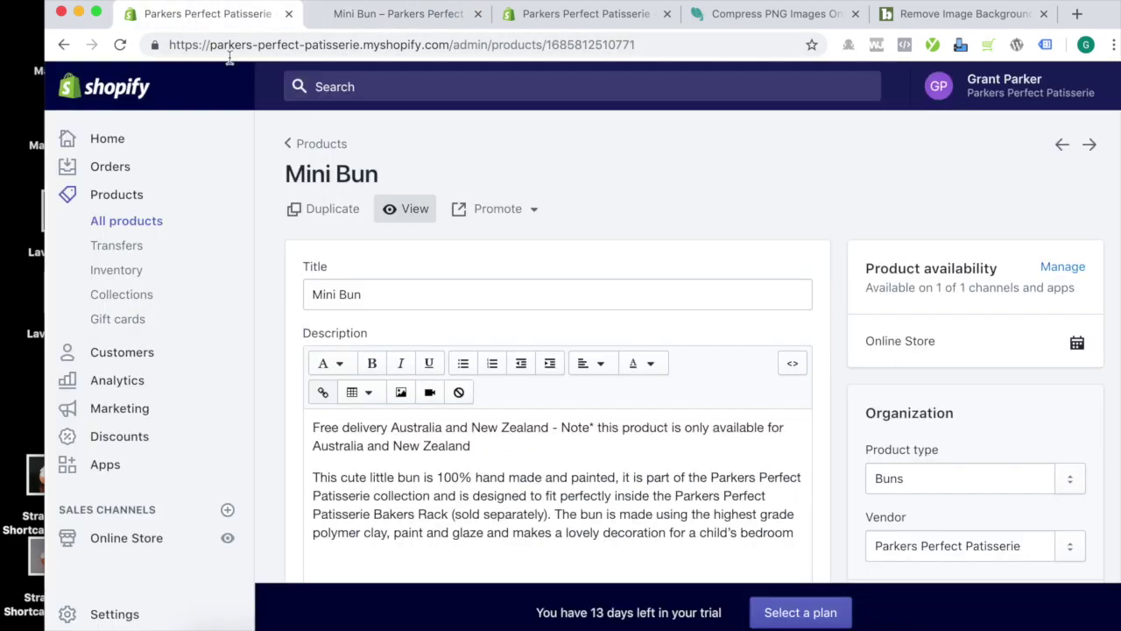
{"action": "left_click", "coordinate": [309, 144]}
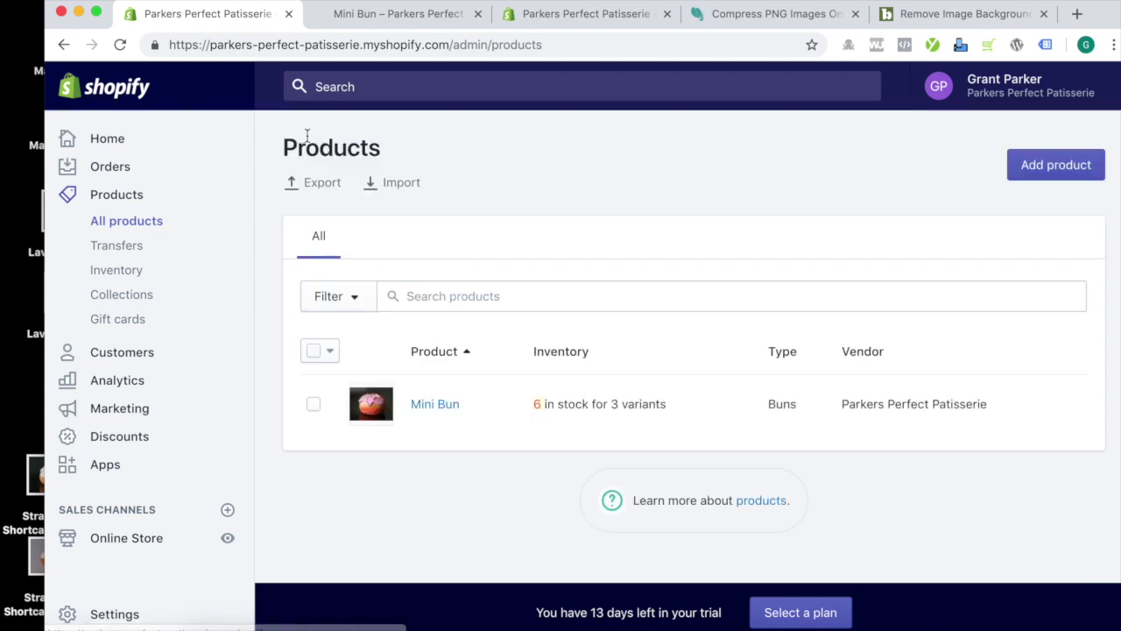
{"action": "left_click", "coordinate": [404, 187]}
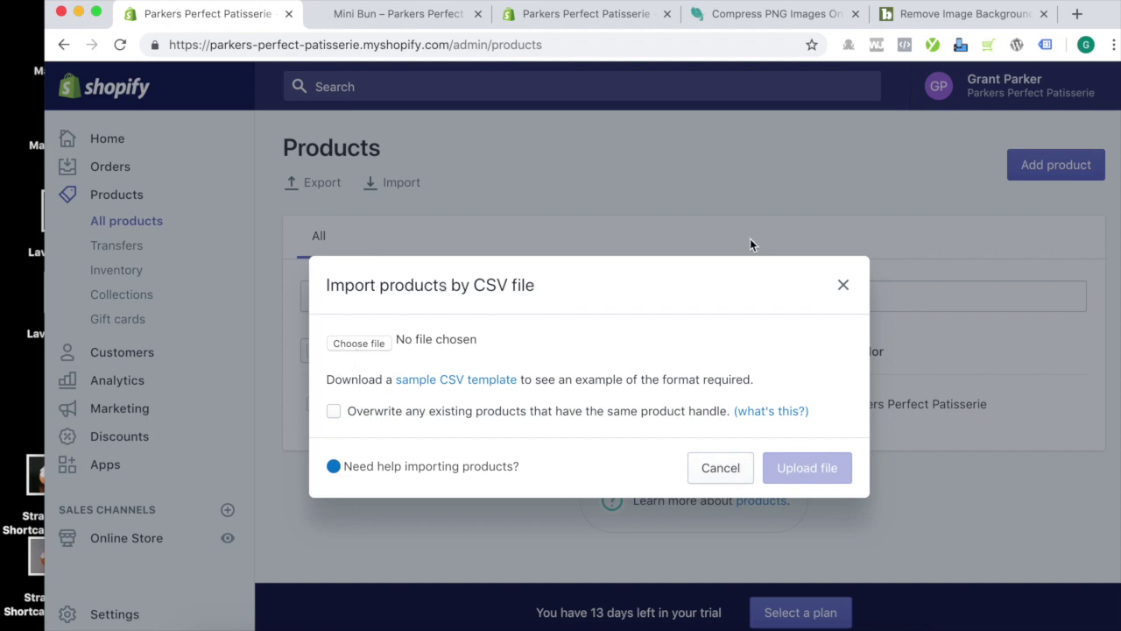
{"action": "left_click", "coordinate": [844, 286]}
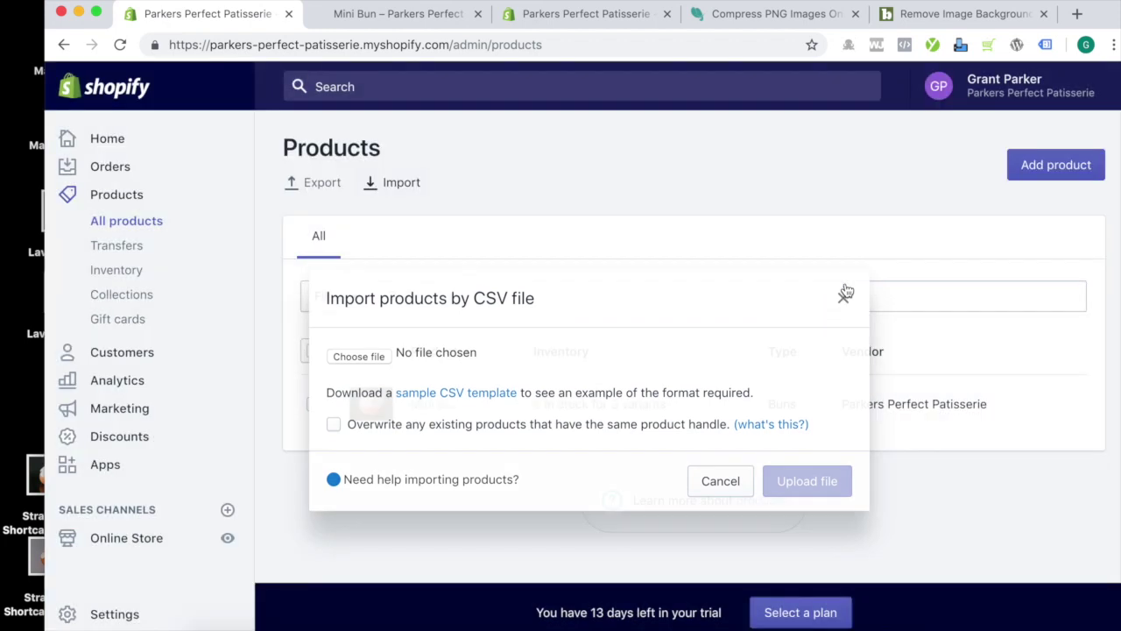